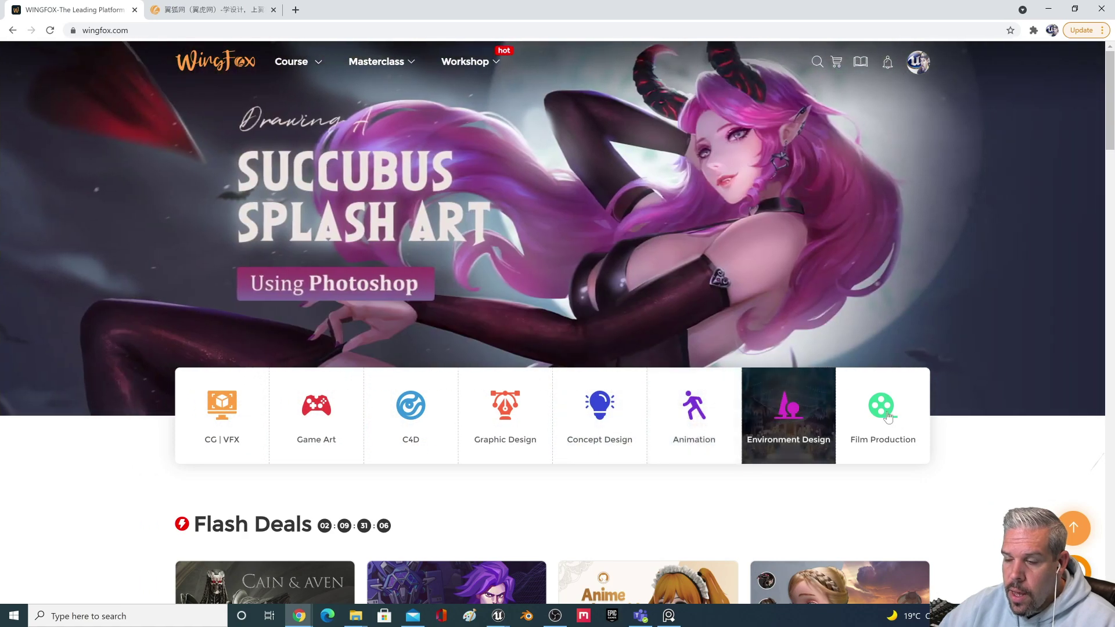
- Clear the CG | VFX subject filter on the course listing to show all courses
mouse_move(295, 58)
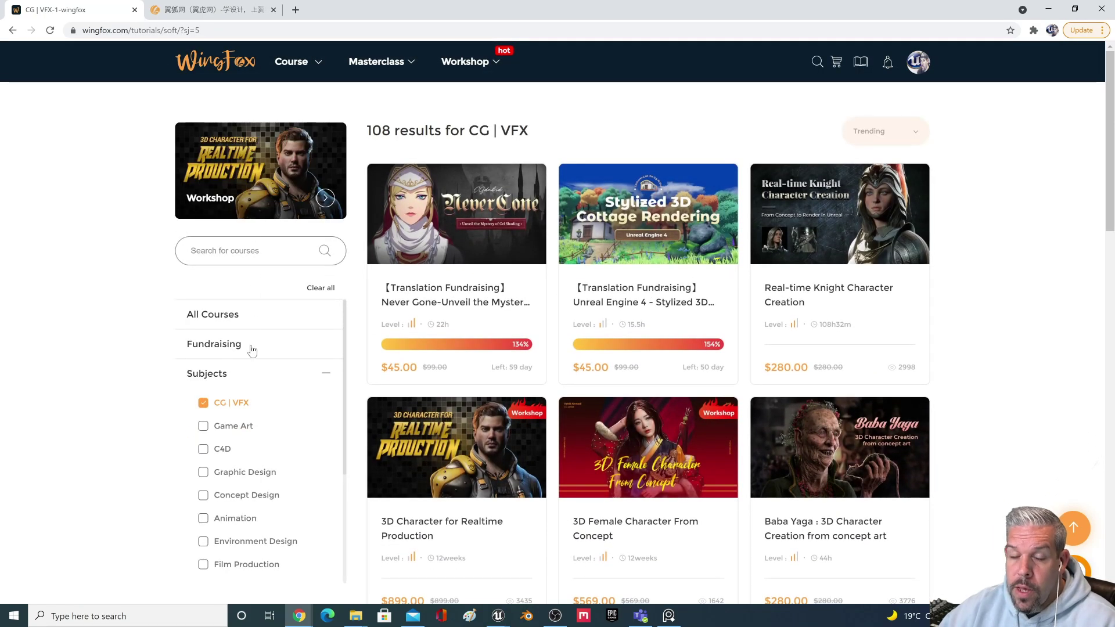
scroll(150, 382, down, 1)
click(203, 402)
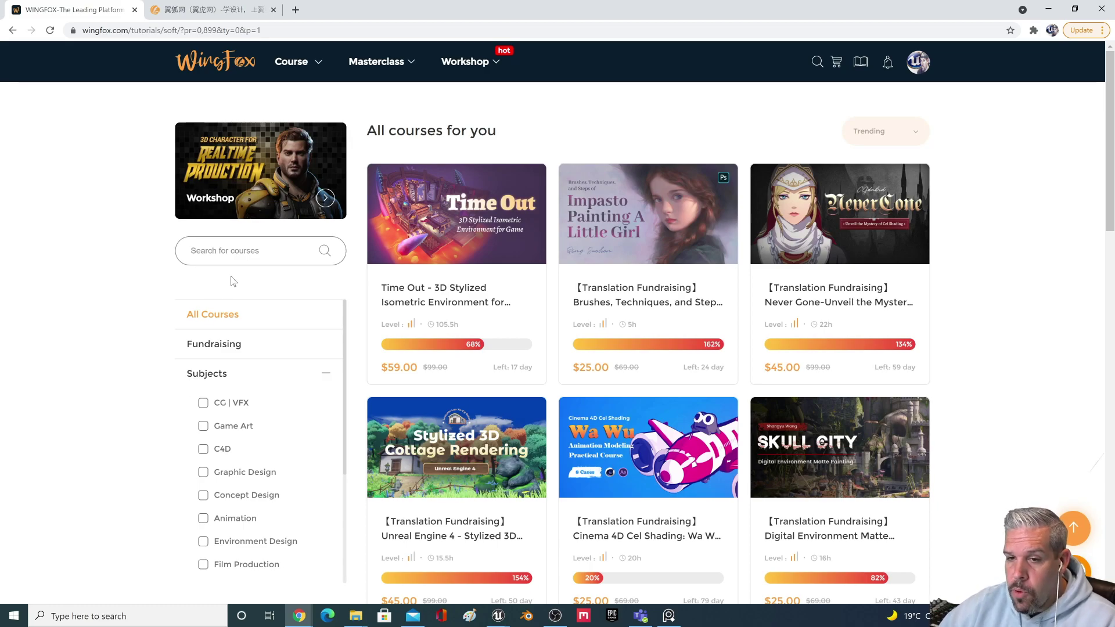
- Search the course catalogue for "unreal engine"
click(191, 250)
text(une)
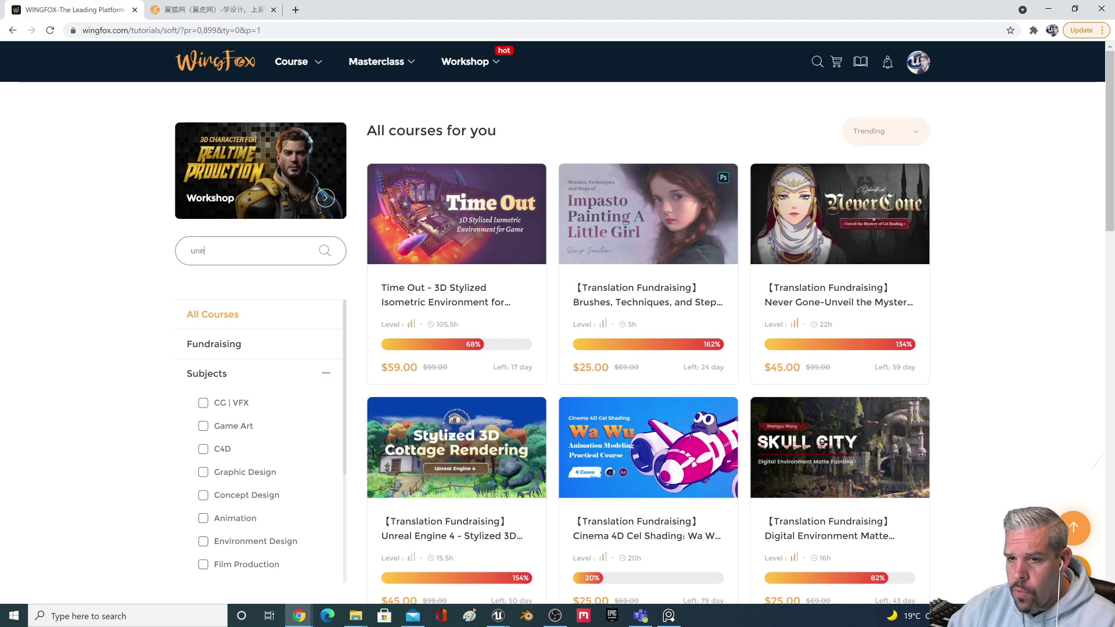
text(ralal engine)
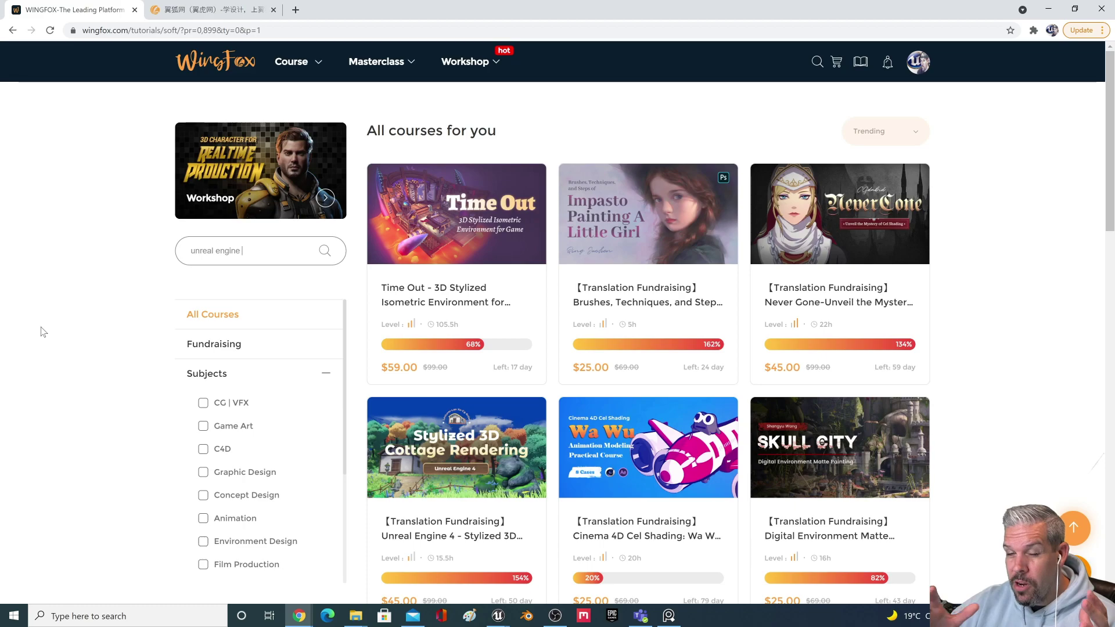
scroll(144, 348, down, 2)
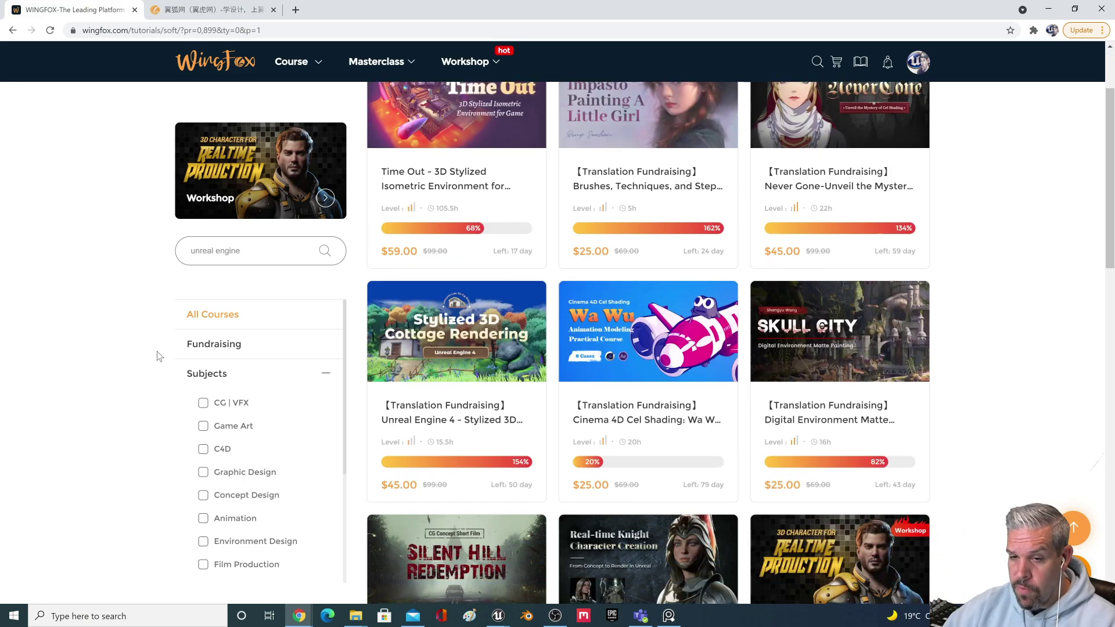
scroll(292, 375, down, 2)
scroll(285, 381, up, 3)
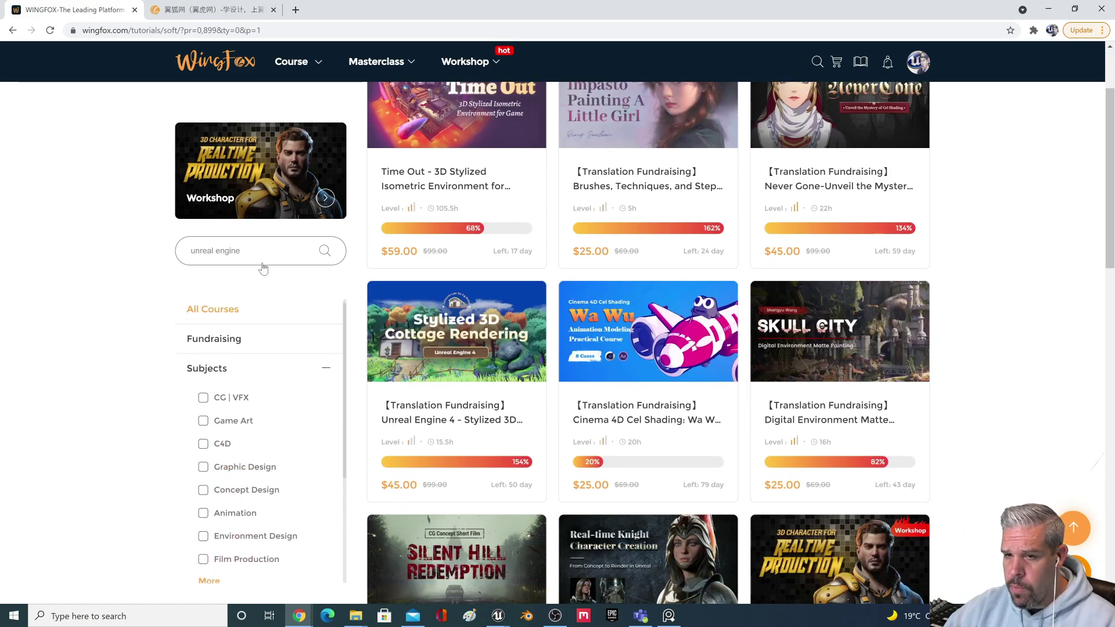
key(Return)
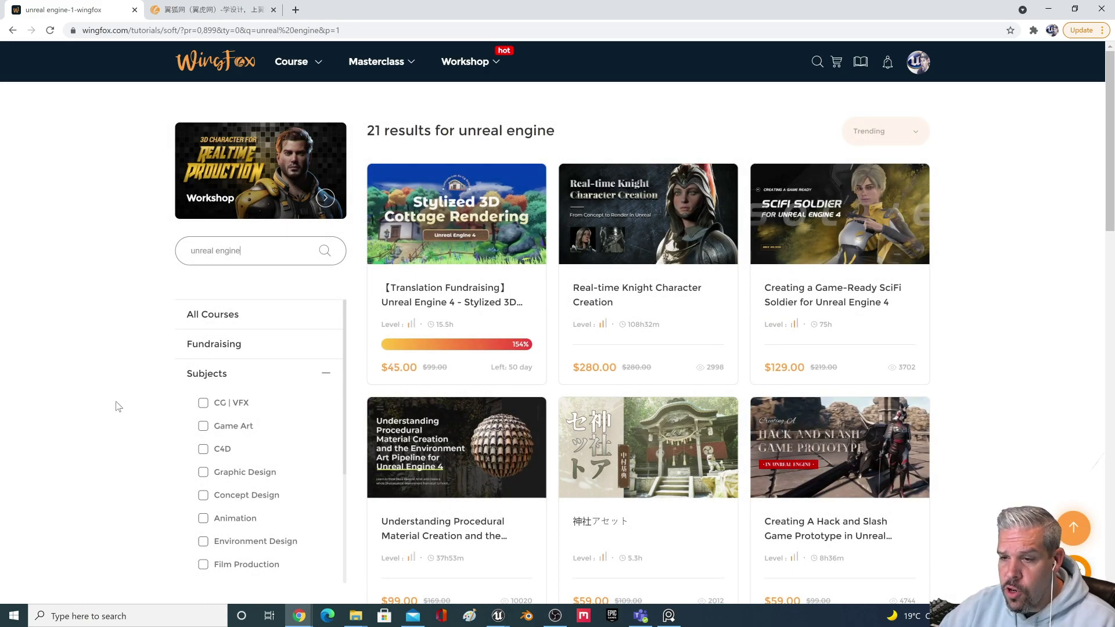
- Open the course page for Understanding Procedural Material Creation and the Environment Art Pipeline for Unreal Engine 4
scroll(87, 348, down, 2)
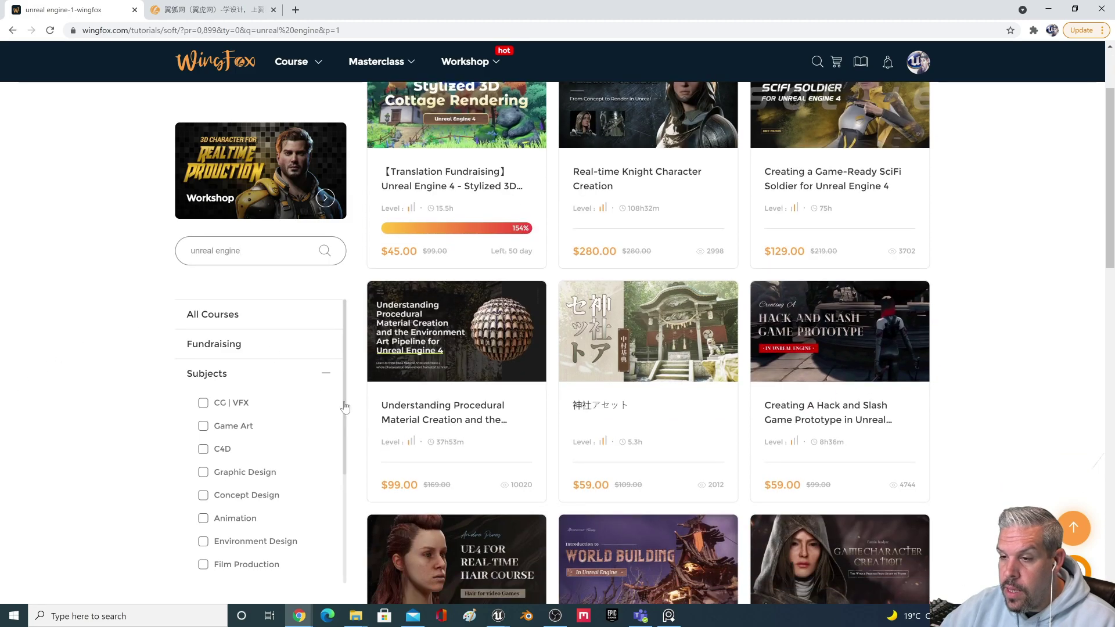
click(426, 332)
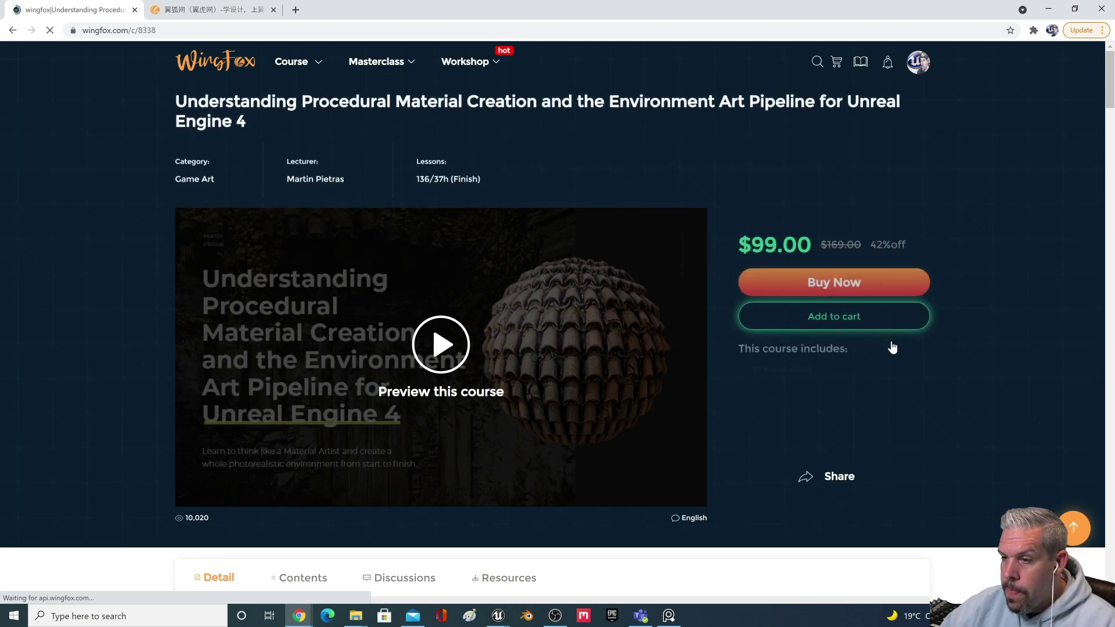
scroll(904, 339, down, 1)
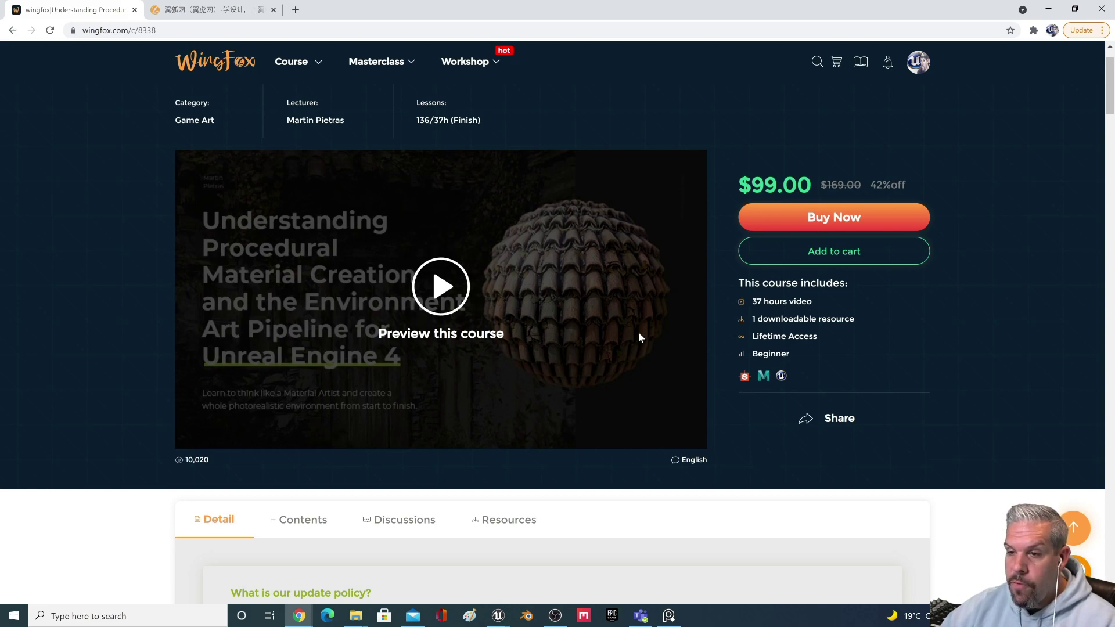
- List all courses that use Unreal Engine 4 from the course's software list and browse the first results page
click(780, 378)
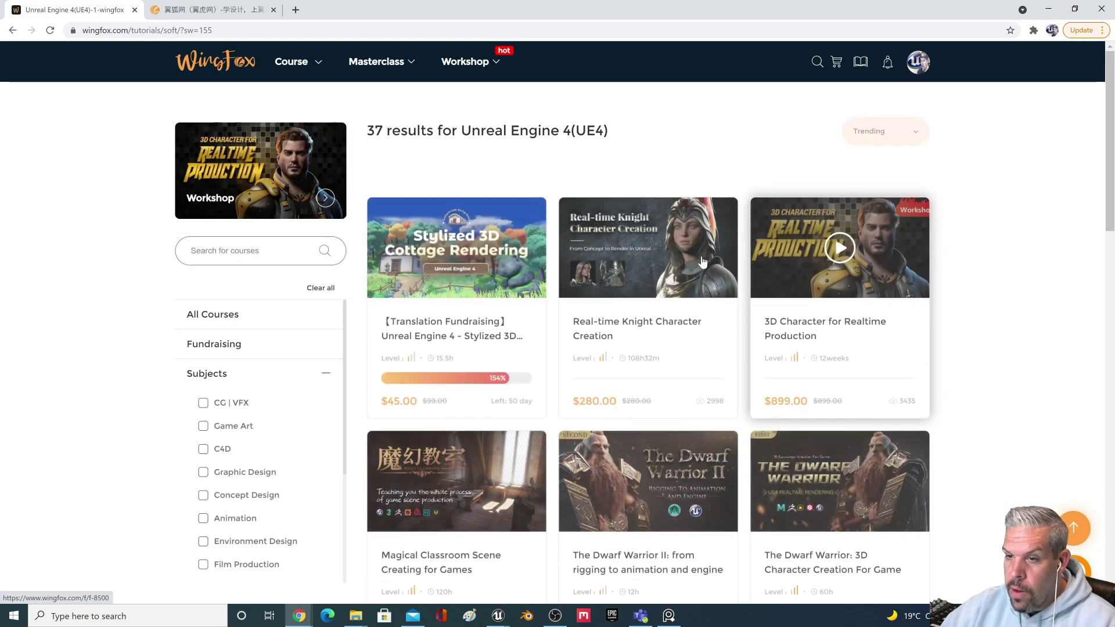
scroll(579, 308, down, 4)
scroll(579, 308, down, 18)
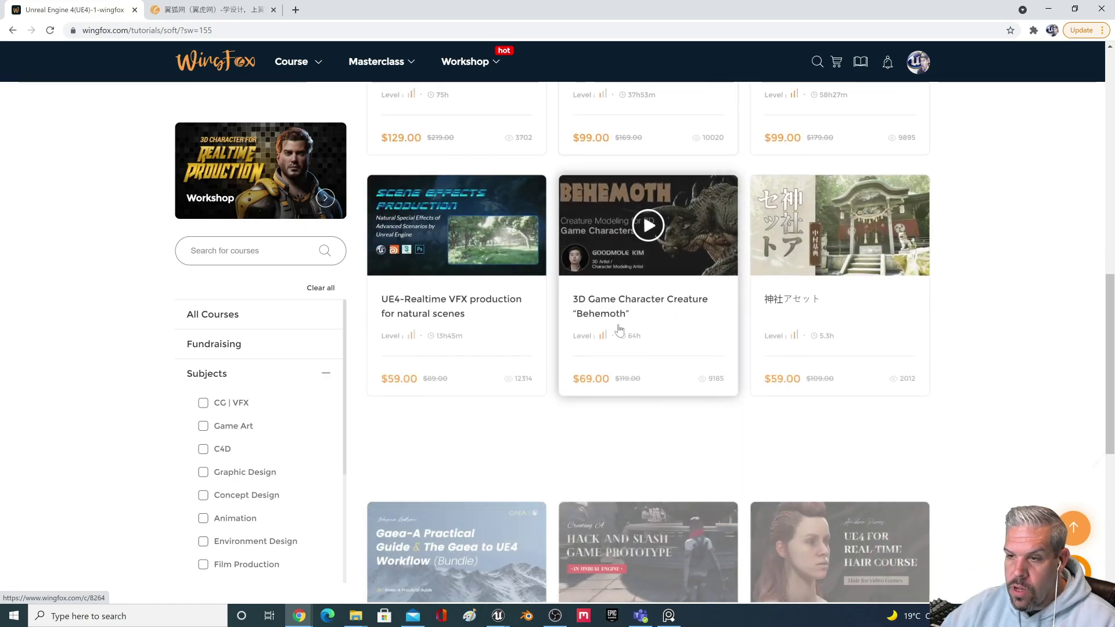
scroll(626, 335, up, 16)
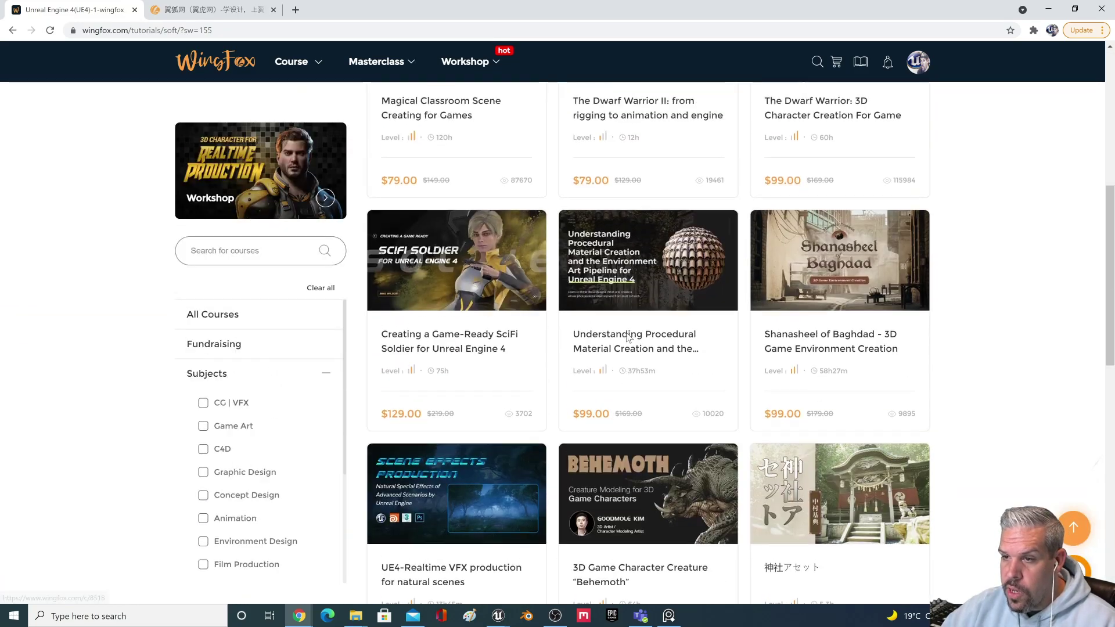
scroll(616, 342, up, 2)
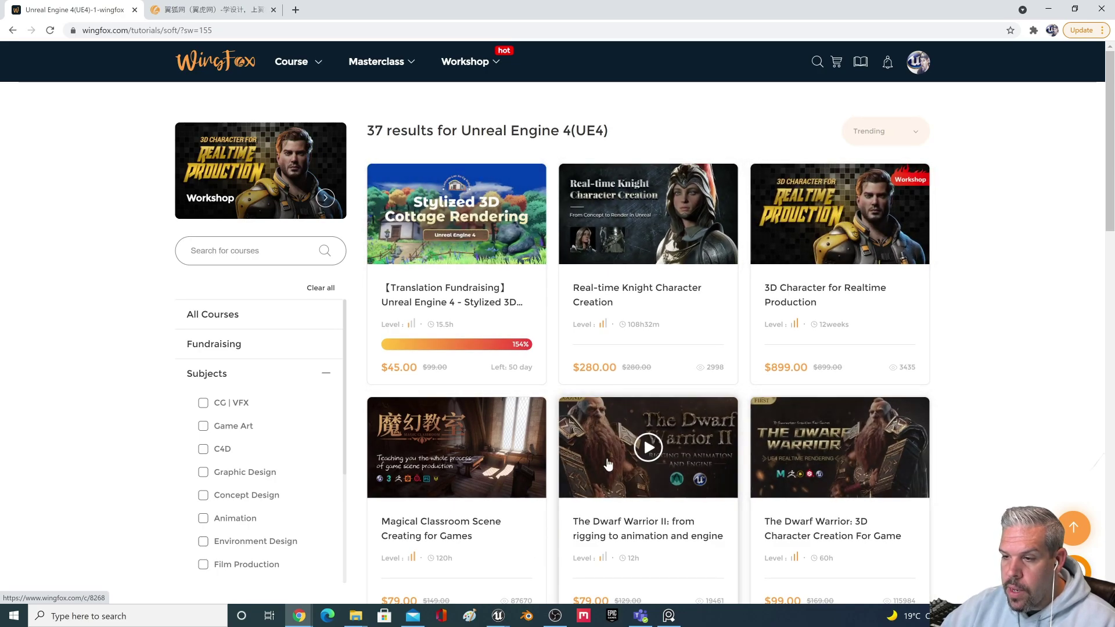
scroll(488, 416, down, 1)
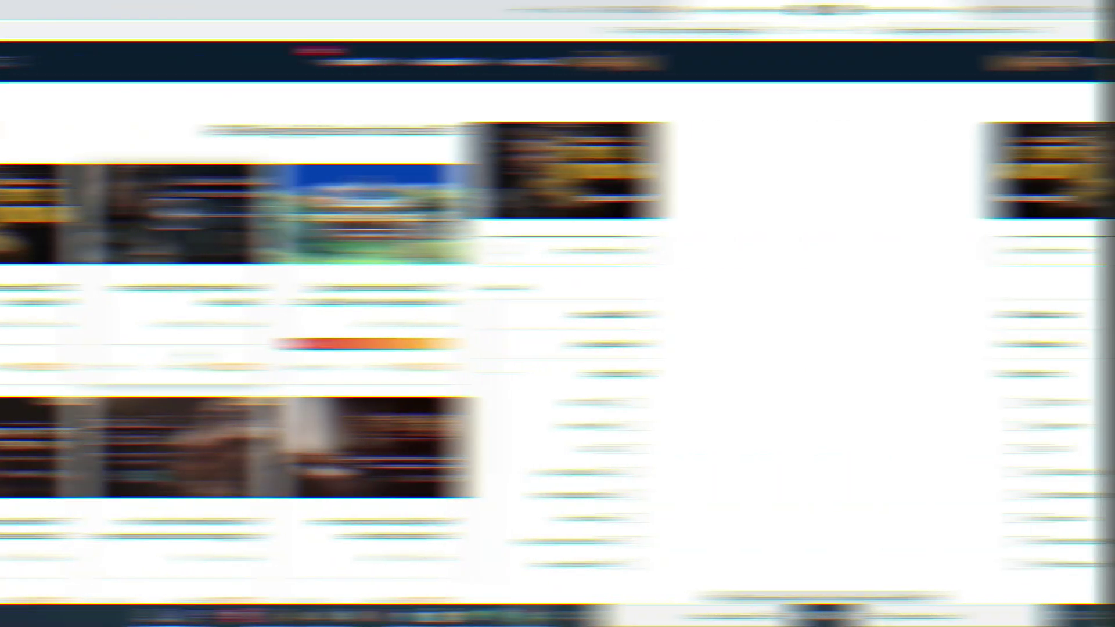
scroll(644, 464, down, 4)
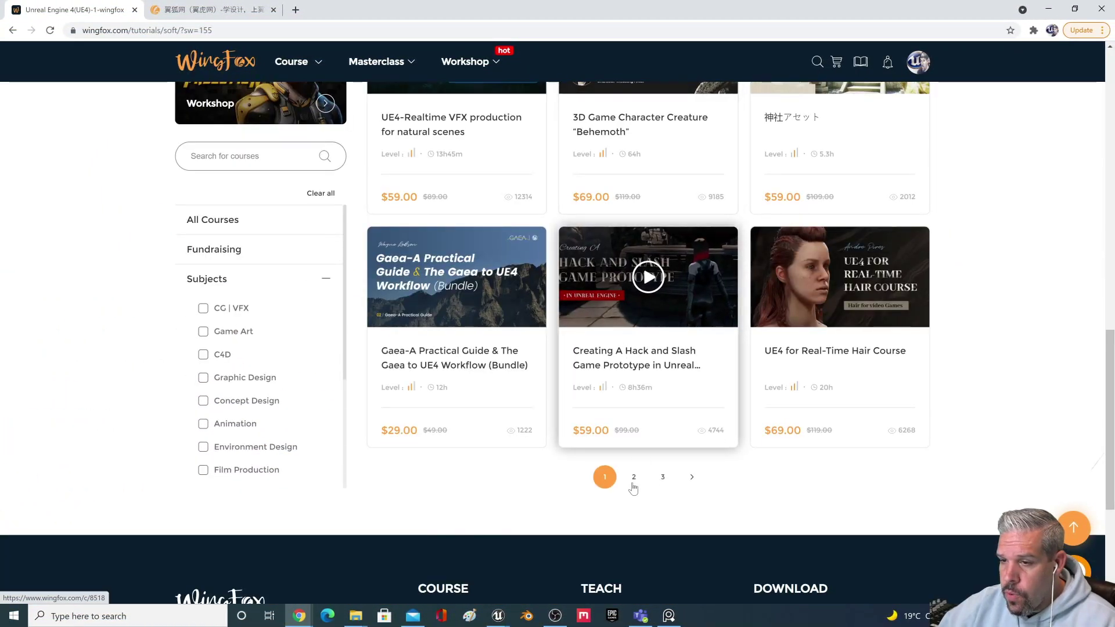
- Go to results page 2 and open the course Create Feature Film VFX using Unreal Engine + RTX
click(635, 479)
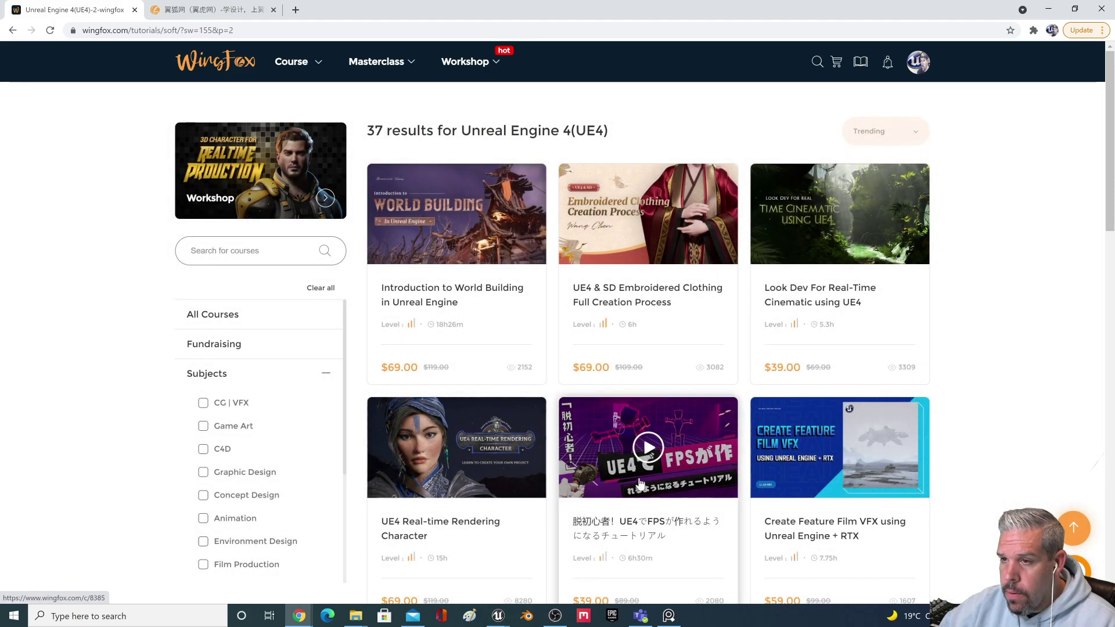
click(828, 481)
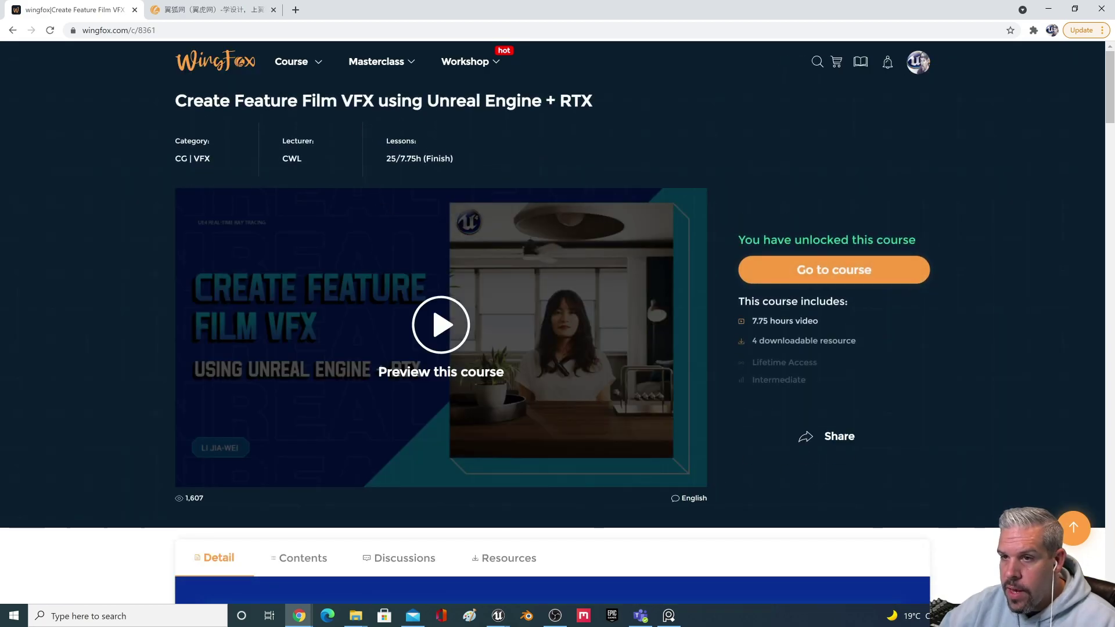
scroll(686, 145, down, 1)
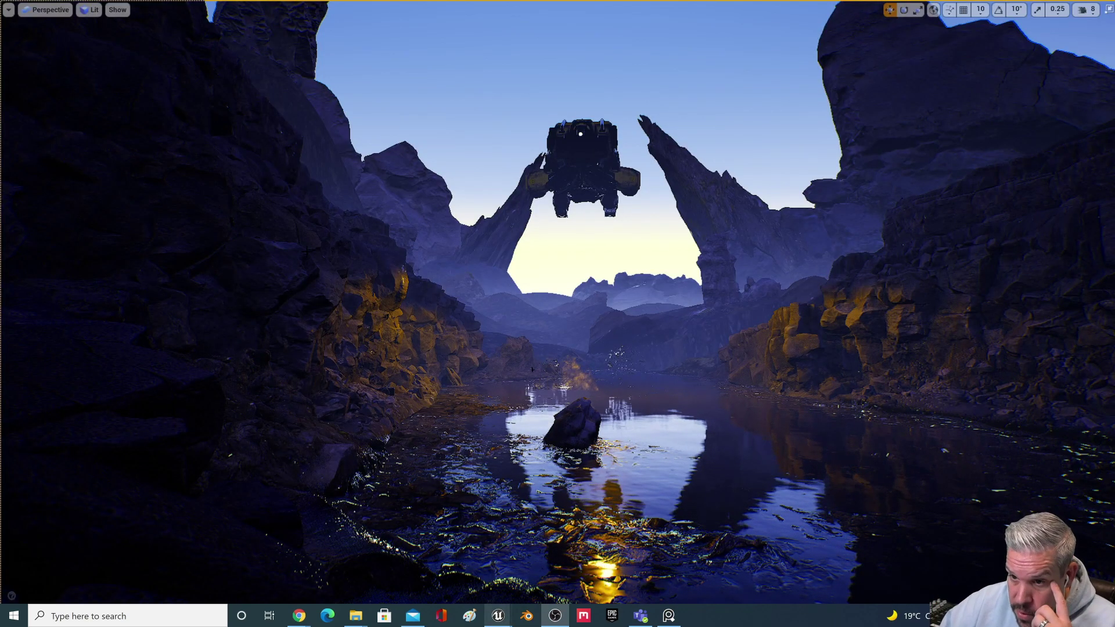
- Fly around the canyon lake scene in Unreal Engine to examine the rock walls, the water and the hovering ship
right_drag(499, 353, 480, 441)
key(e)
key(d)
key(q)
key(s)
key(w)
key(e)
key(e)
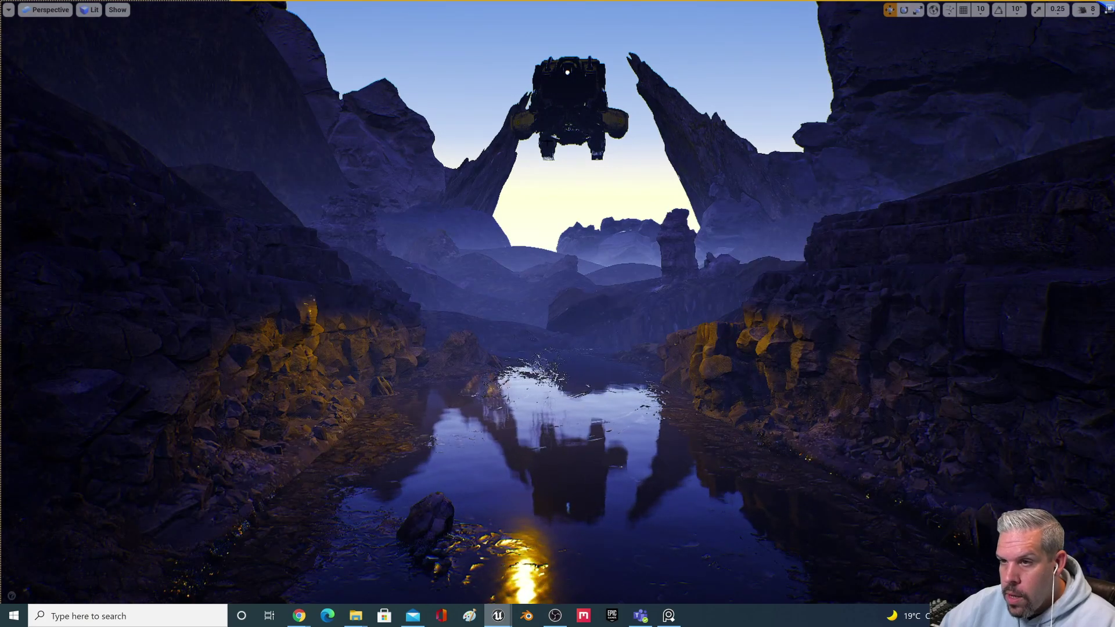
right_drag(556, 254, 556, 254)
key(q)
key(e)
key(w)
key(a)
key(e)
key(e)
key(q)
key(a)
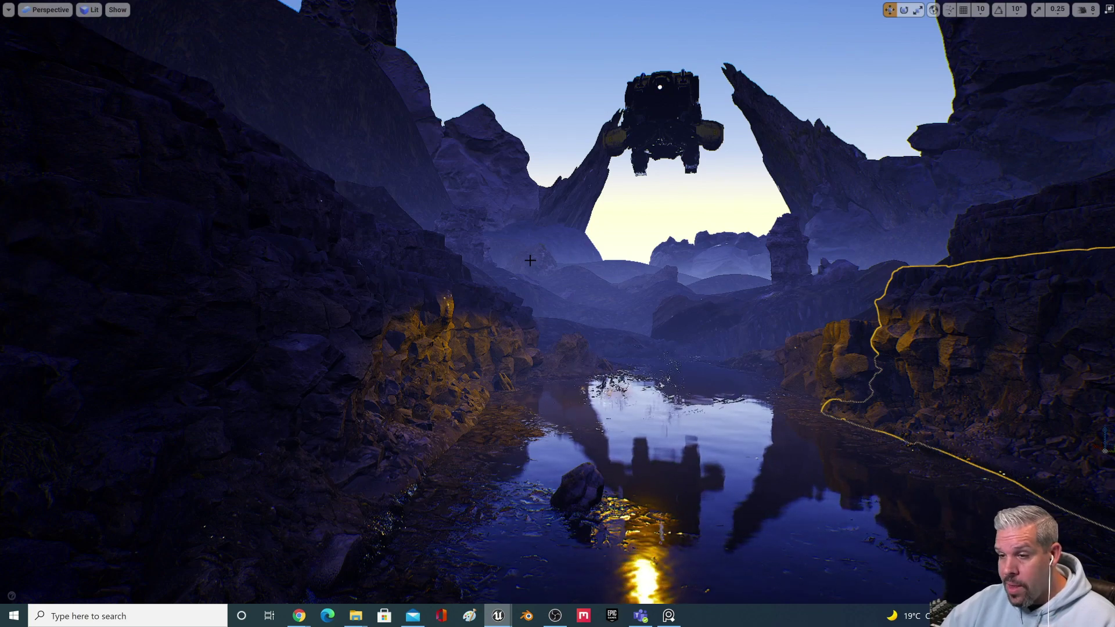
- Select background terrain in the canyon scene and examine the rippled water surface from a low viewpoint
click(662, 386)
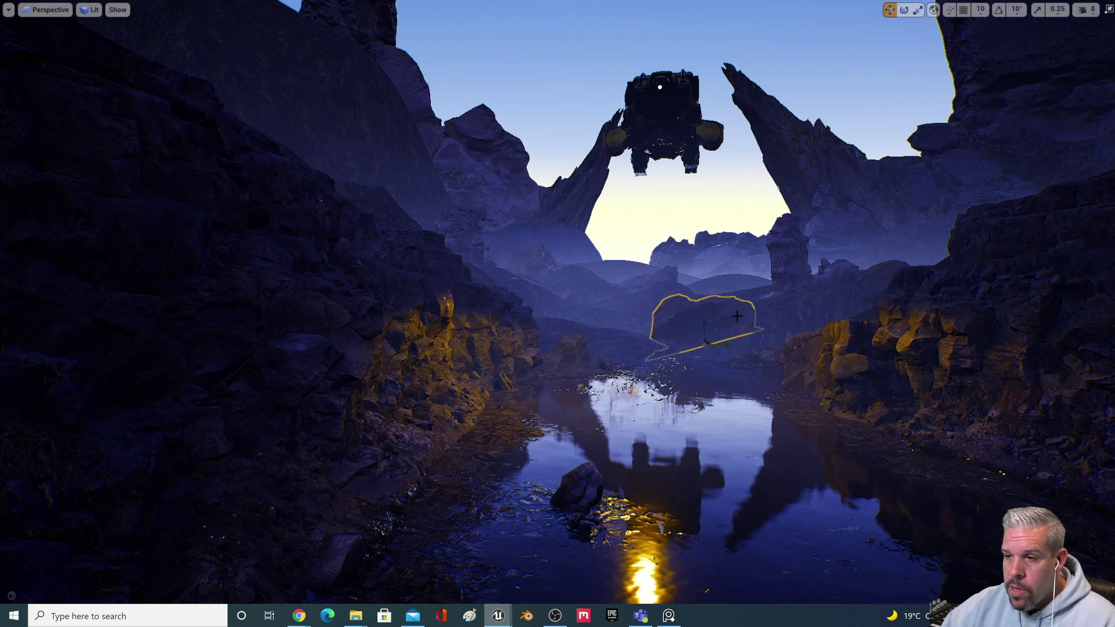
middle_drag(621, 456, 557, 534)
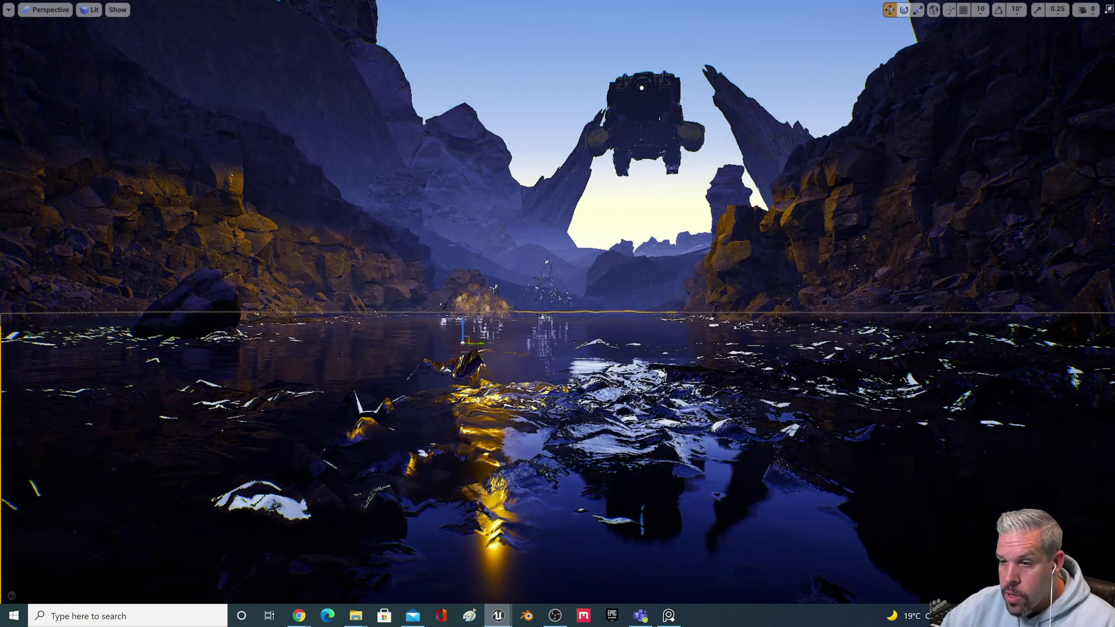
middle_drag(557, 534, 499, 525)
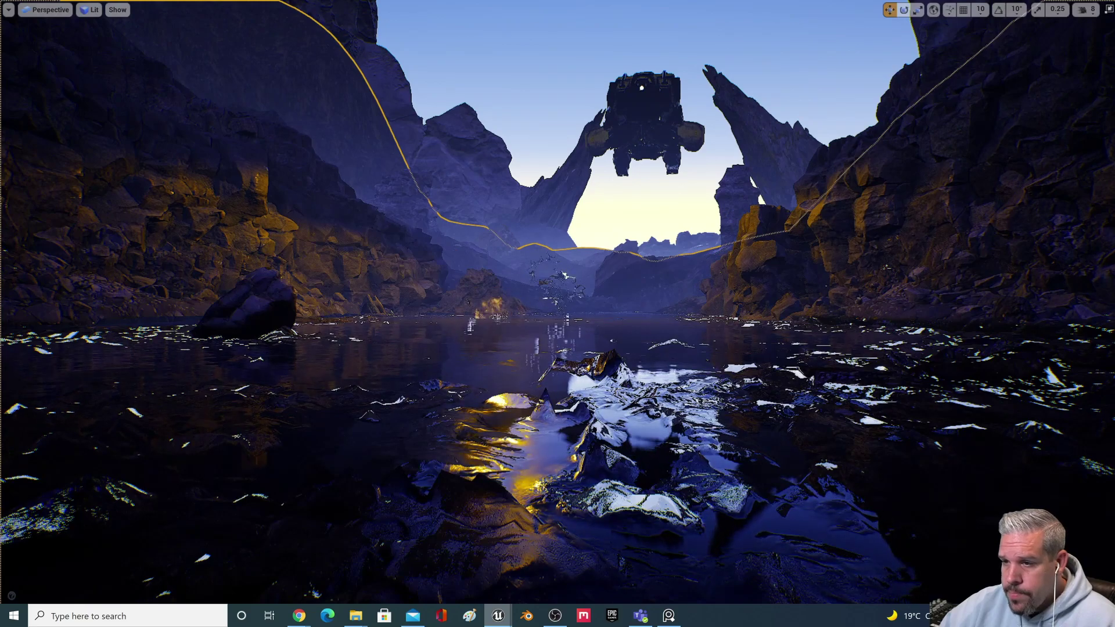
key(e)
click(691, 212)
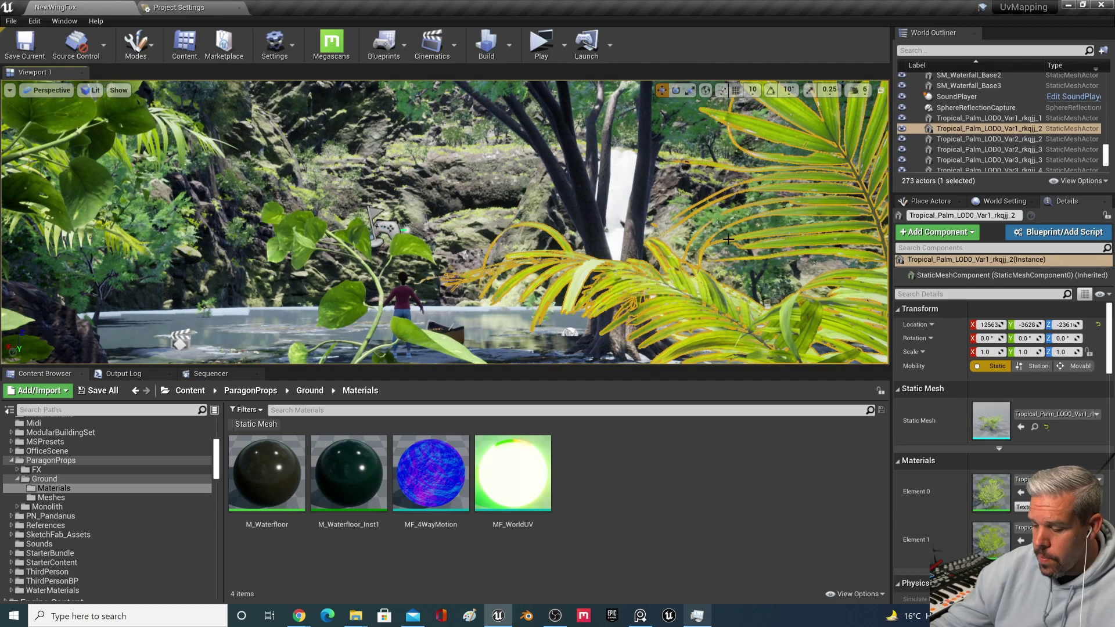
- Show the tropical waterfall level's viewport in full screen and examine the scene from camera bookmarks 1 to 5
key(F11)
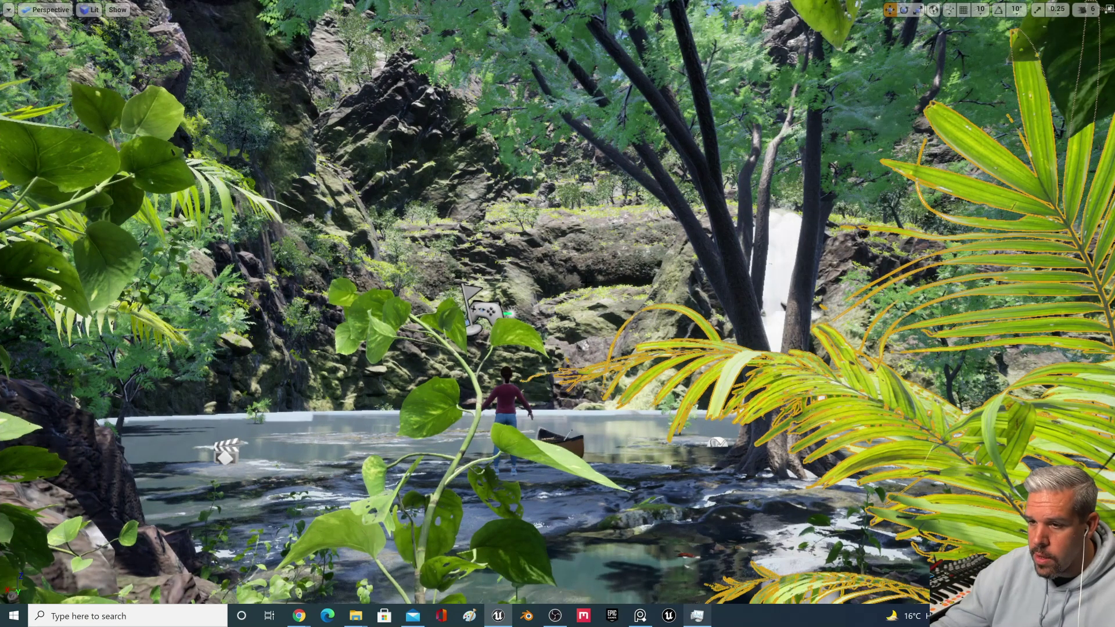
click(587, 282)
key(1)
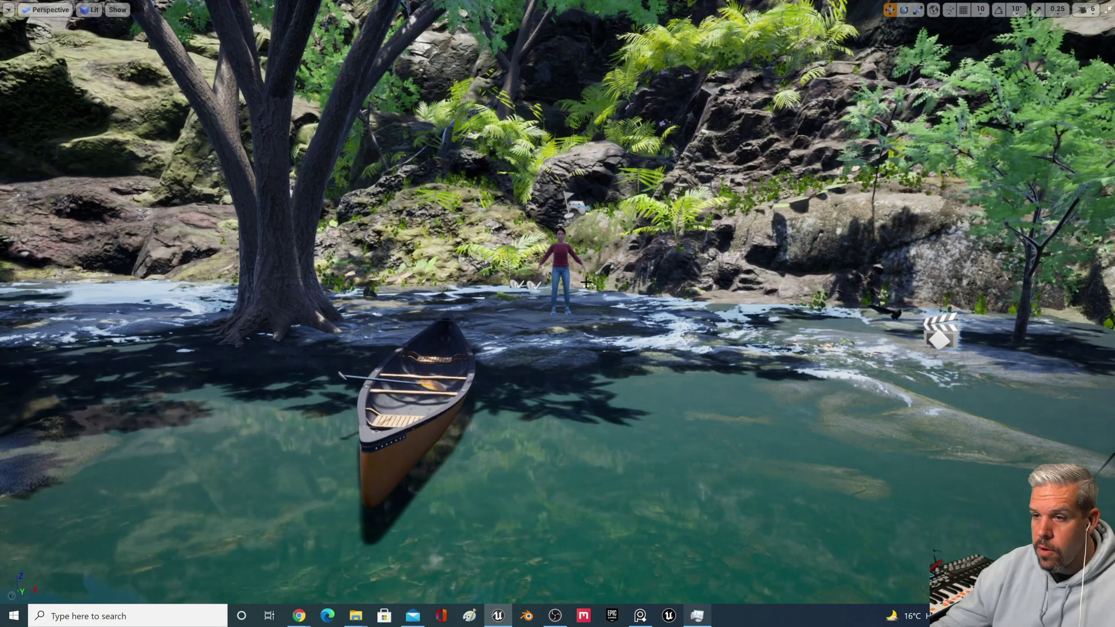
key(2)
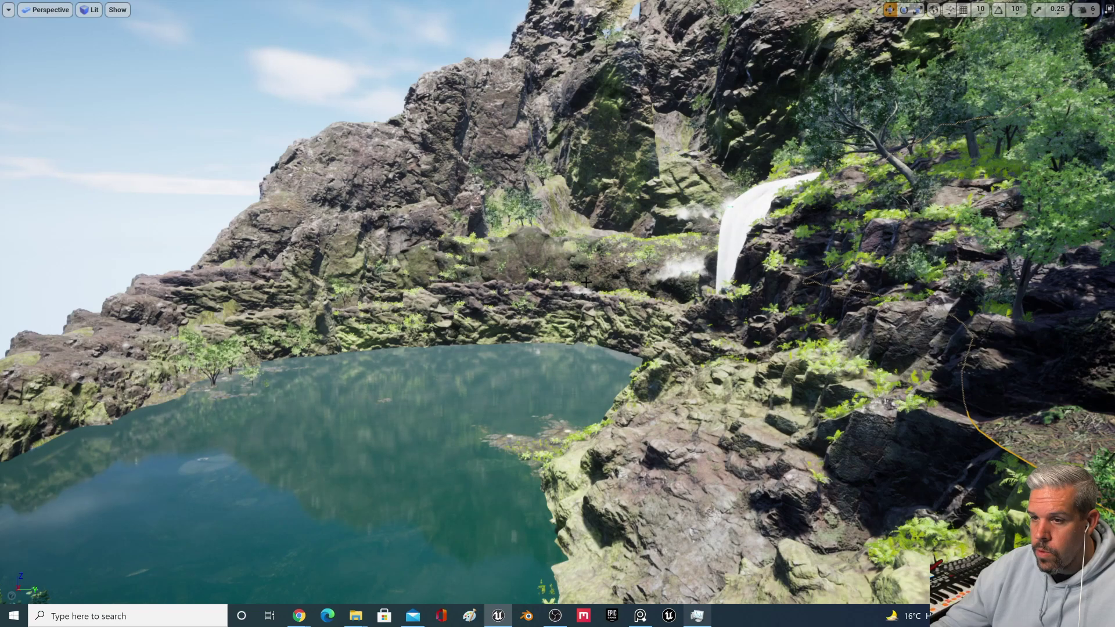
key(3)
key(4)
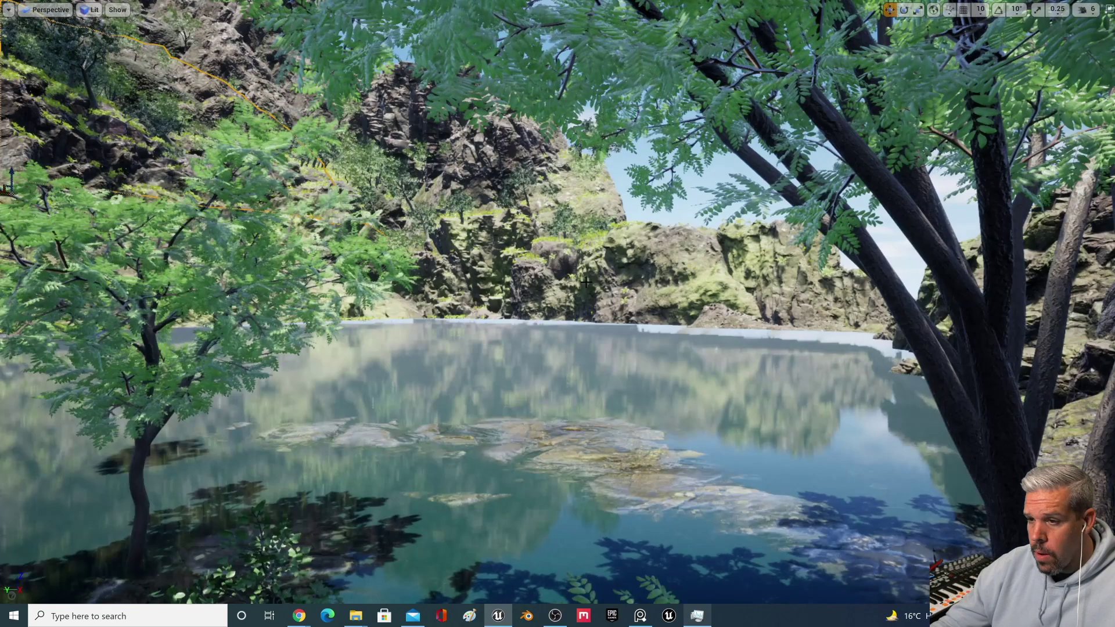
key(5)
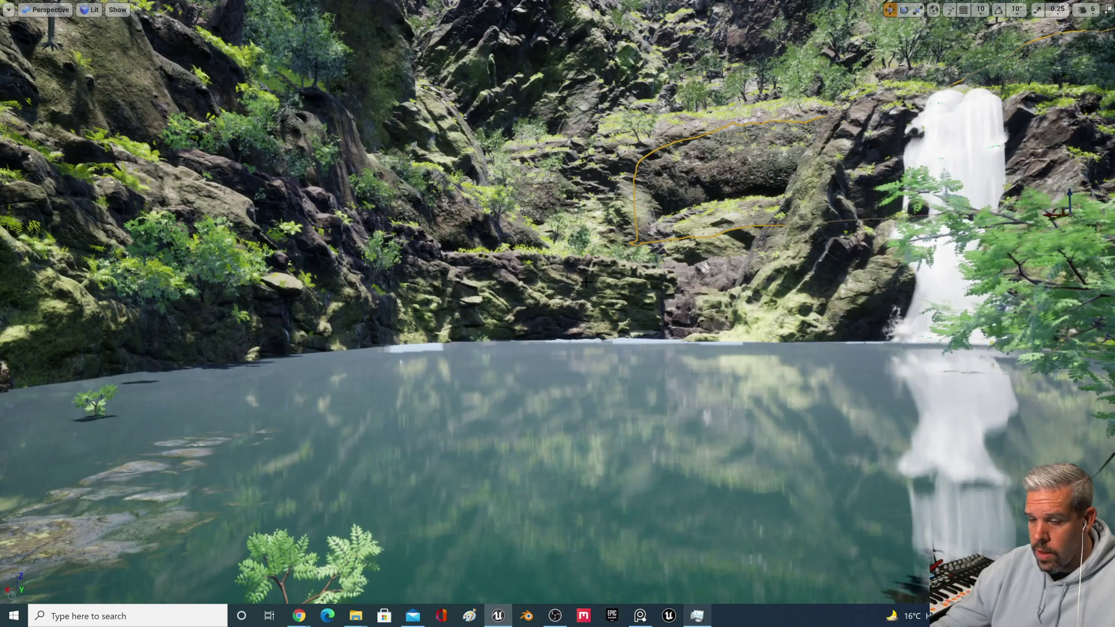
key(4)
key(3)
key(5)
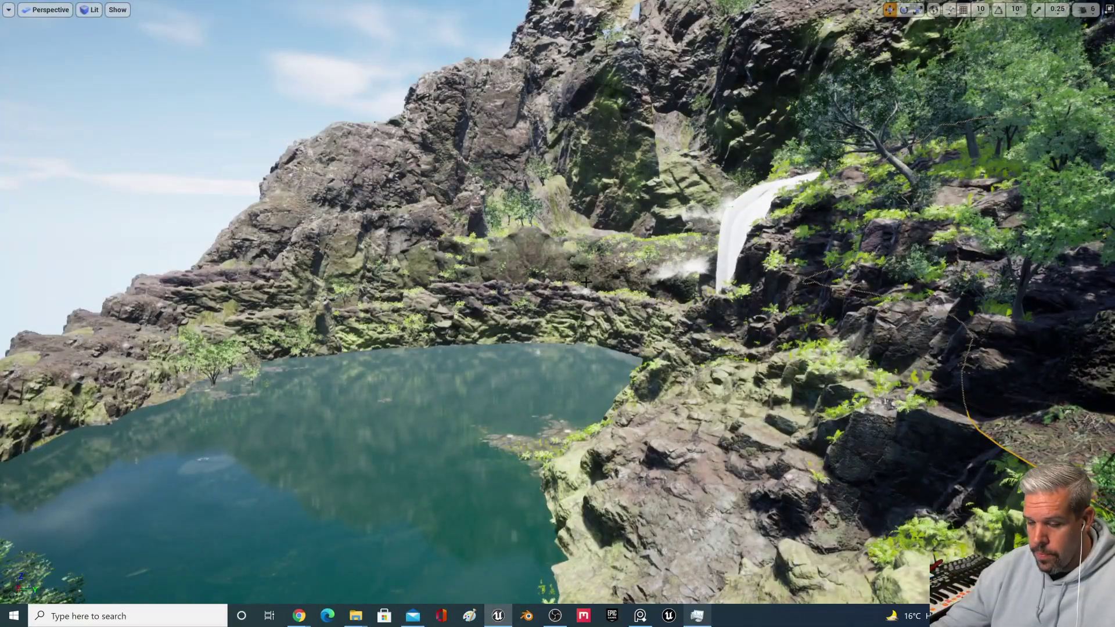
key(4)
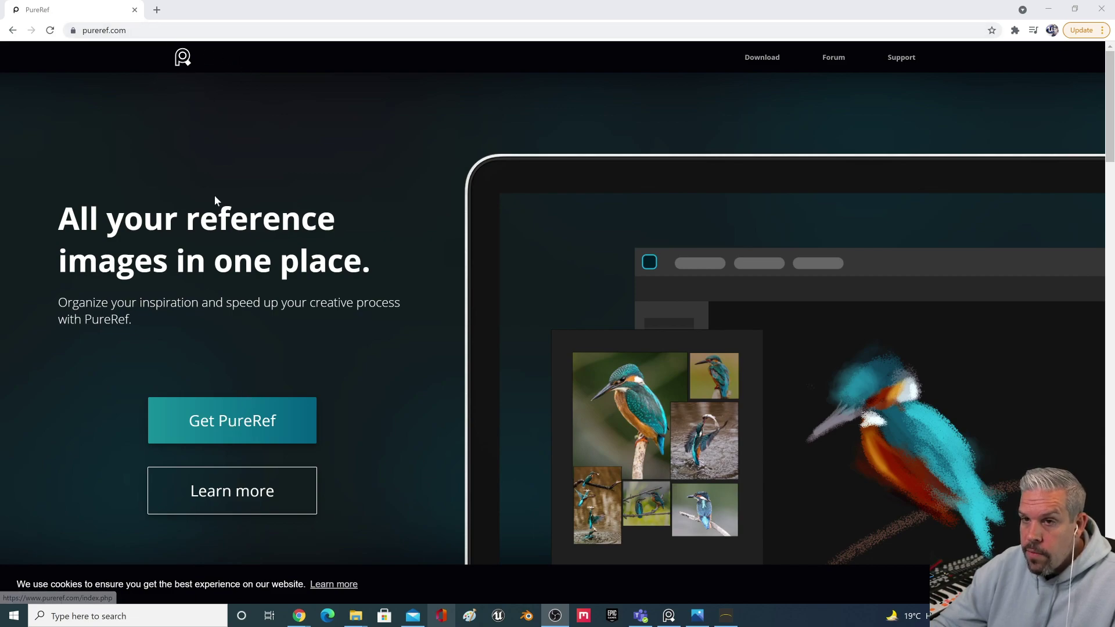
- Open the PureRef download page in the browser and review its platform and contribution amount options
click(225, 419)
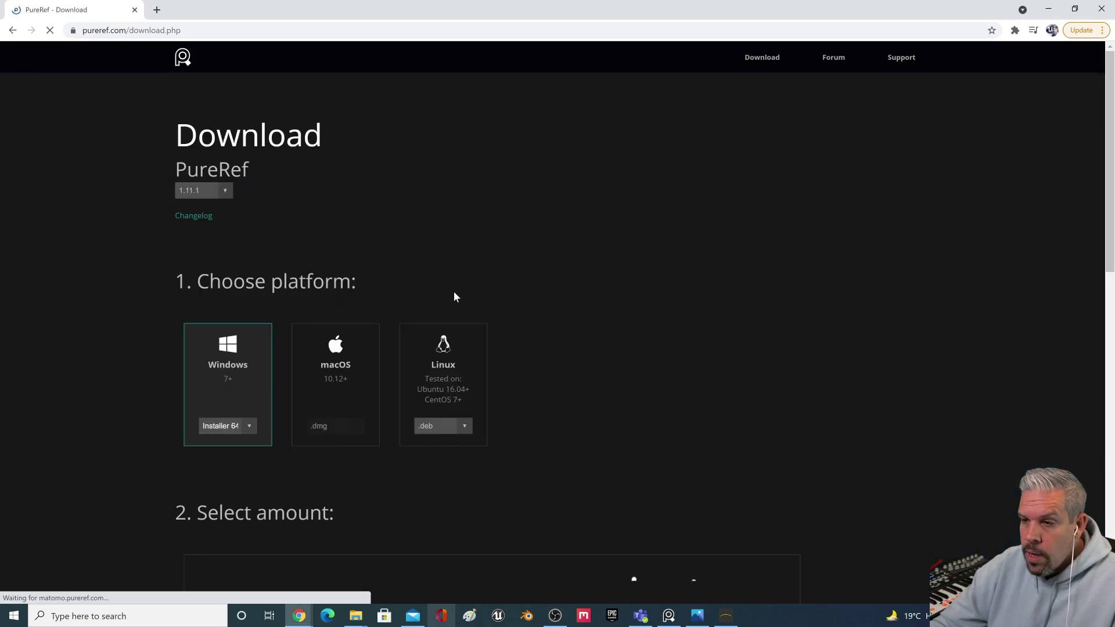
scroll(42, 229, down, 3)
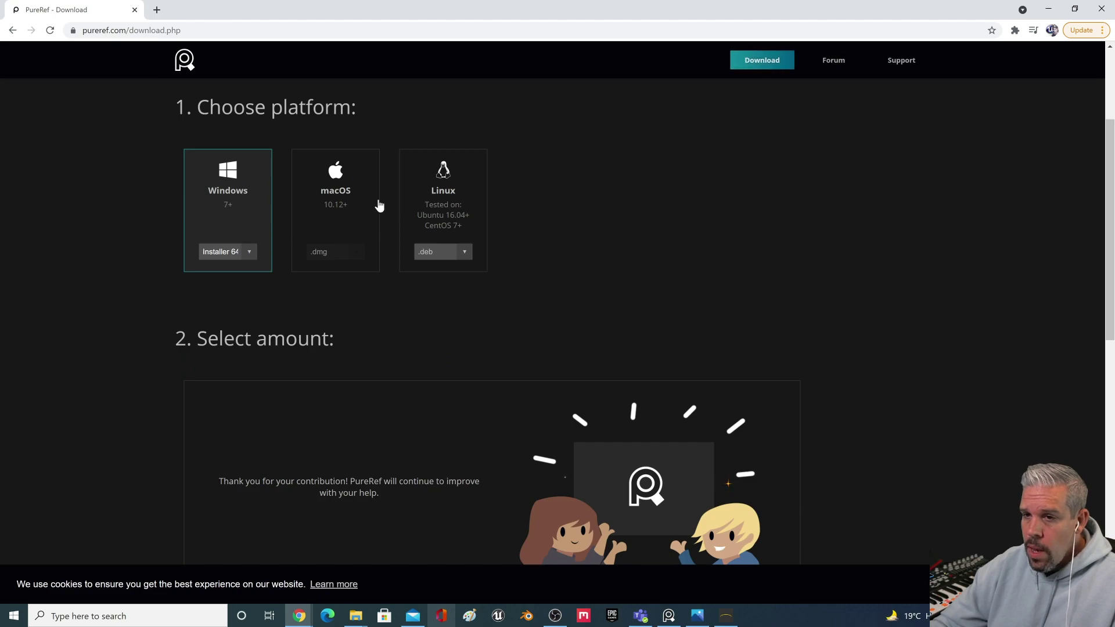
scroll(642, 249, down, 4)
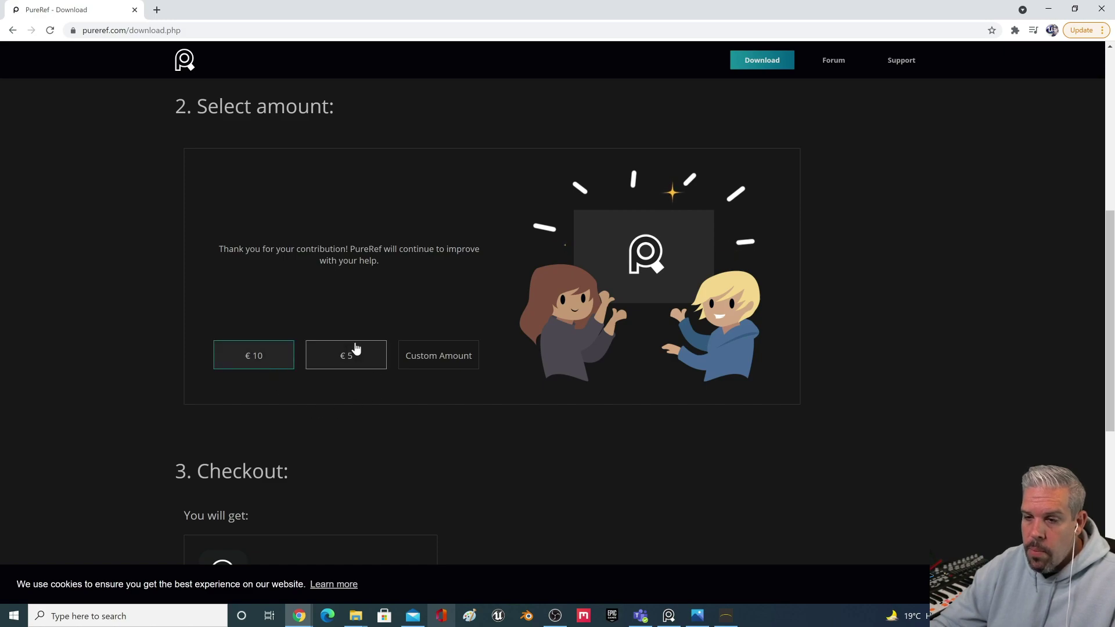
- Set a custom contribution amount of €0 for PureRef and review the checkout summary and platform options
click(439, 363)
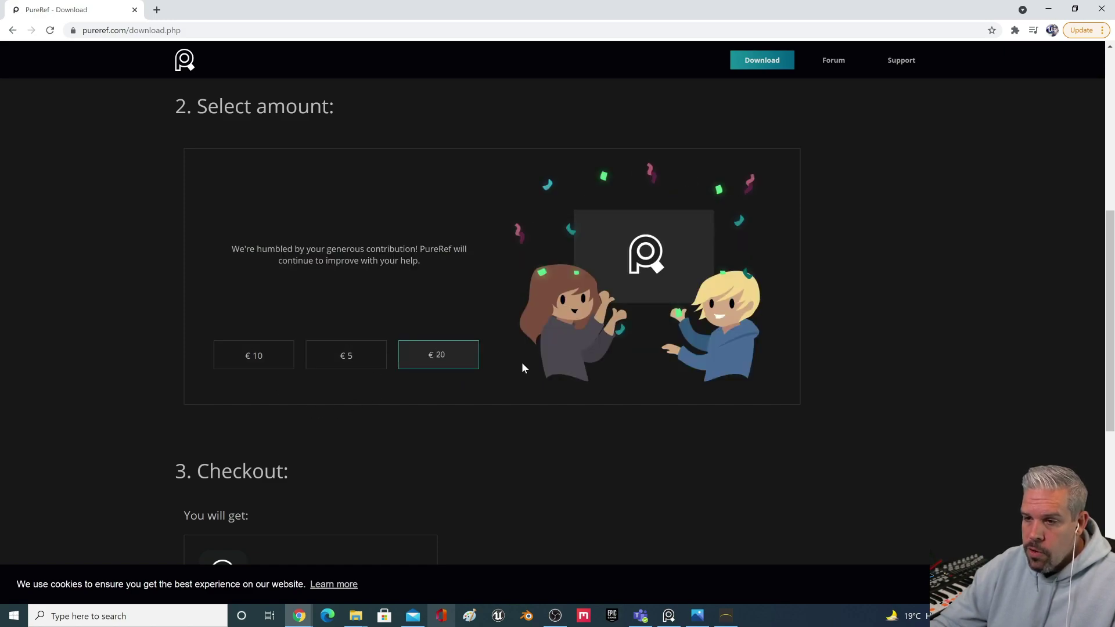
text(0)
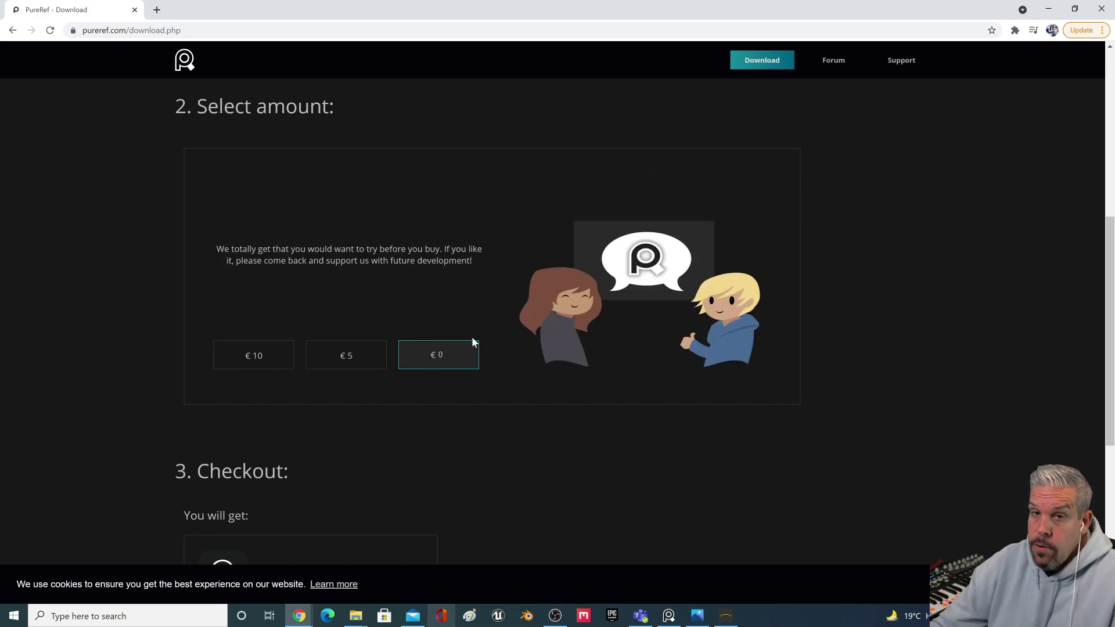
drag(224, 249, 487, 269)
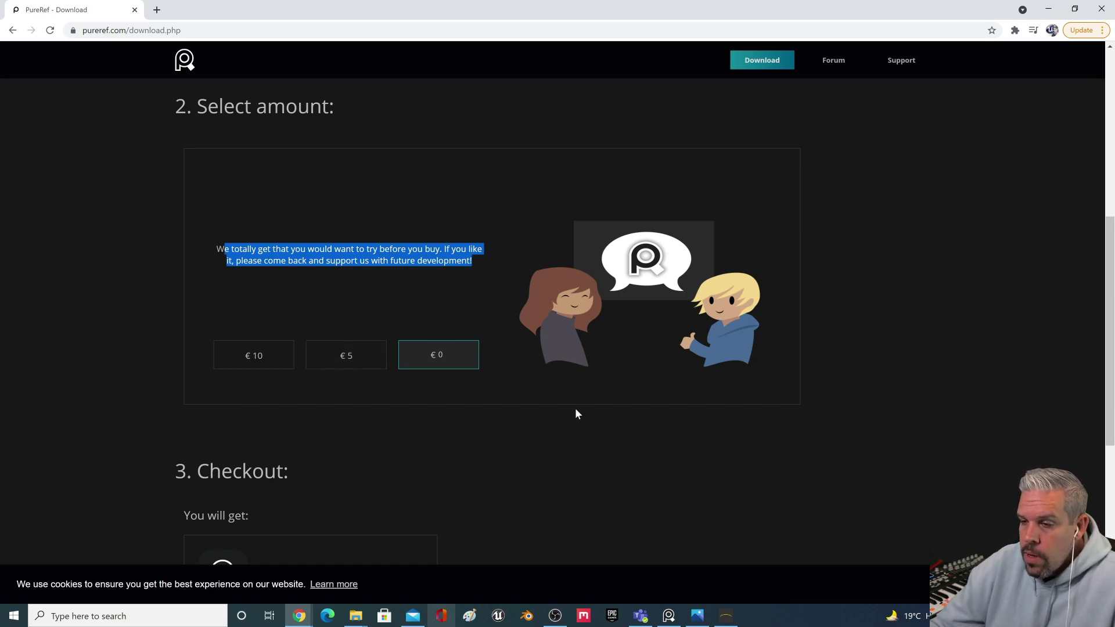
scroll(663, 413, down, 6)
scroll(606, 372, up, 4)
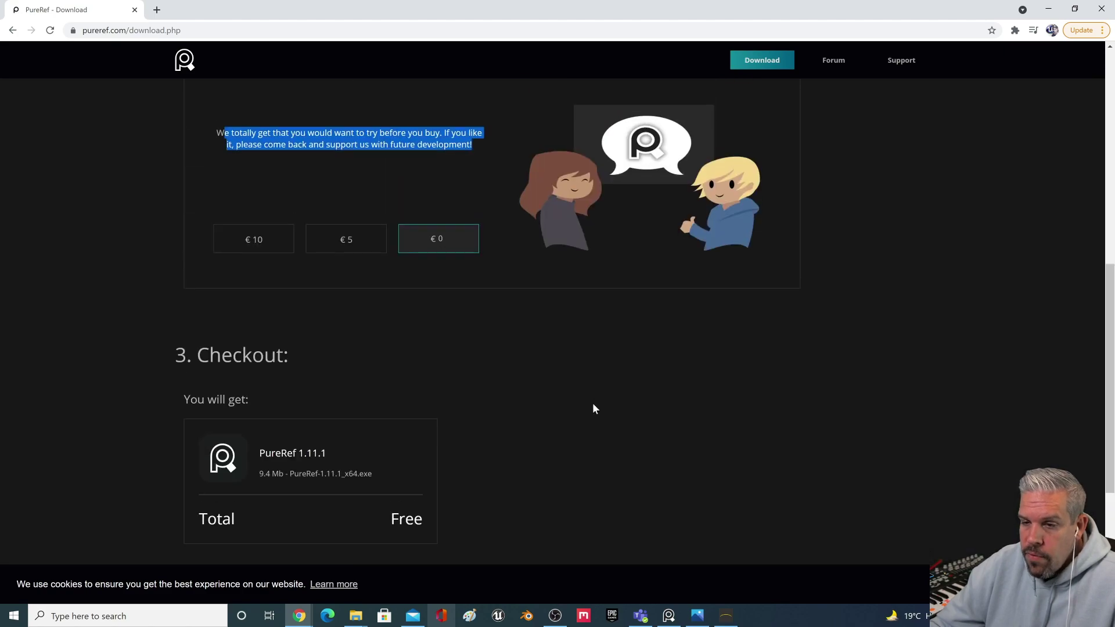
scroll(413, 369, down, 1)
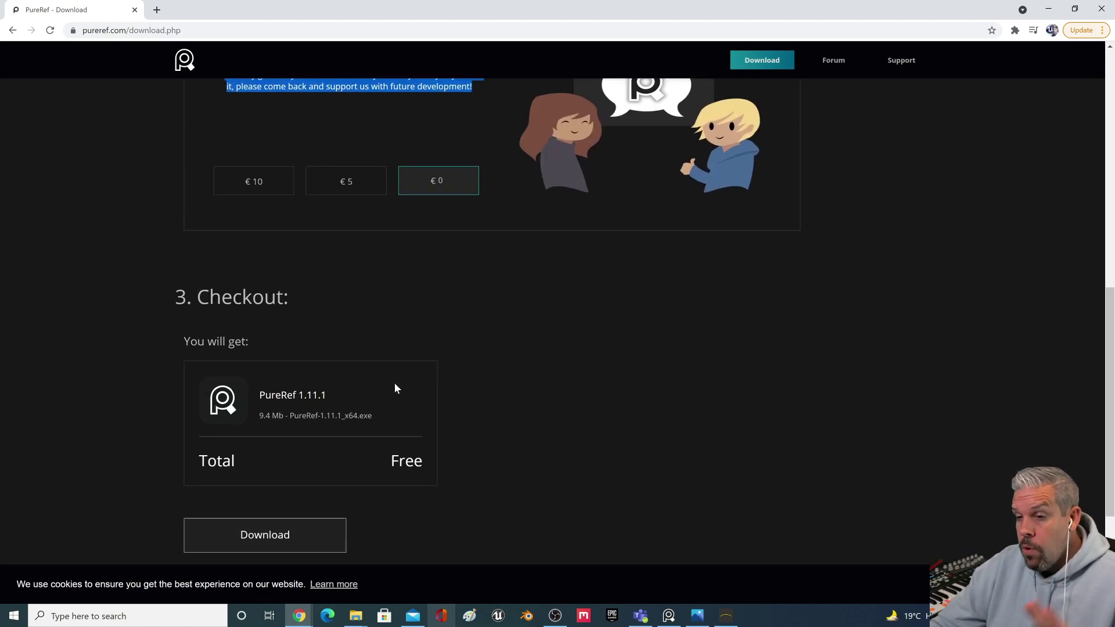
scroll(400, 377, up, 4)
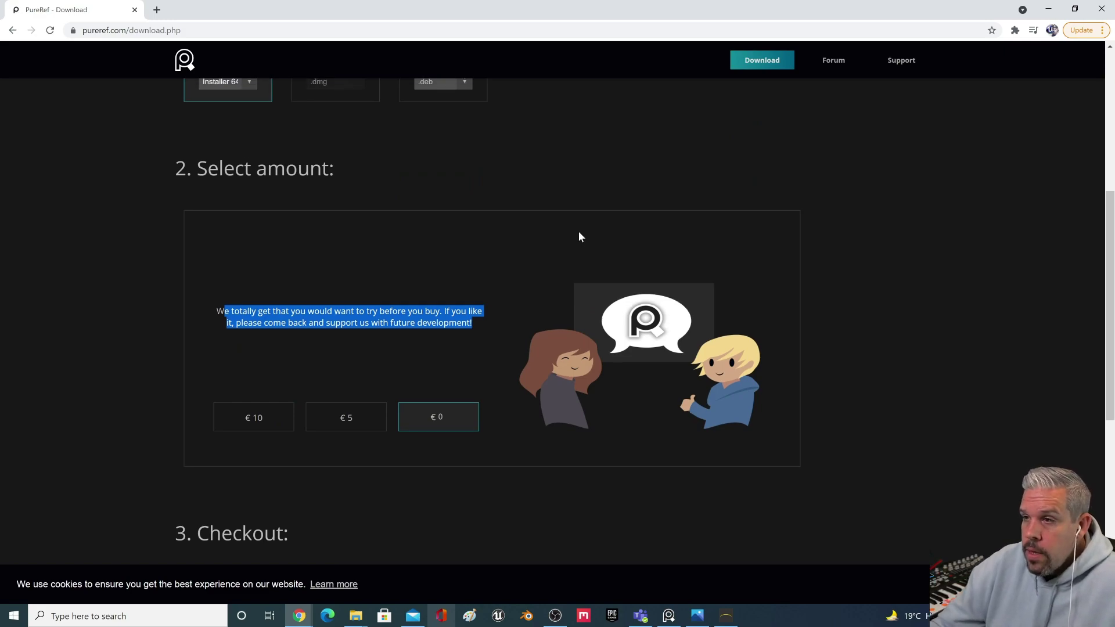
scroll(578, 233, up, 3)
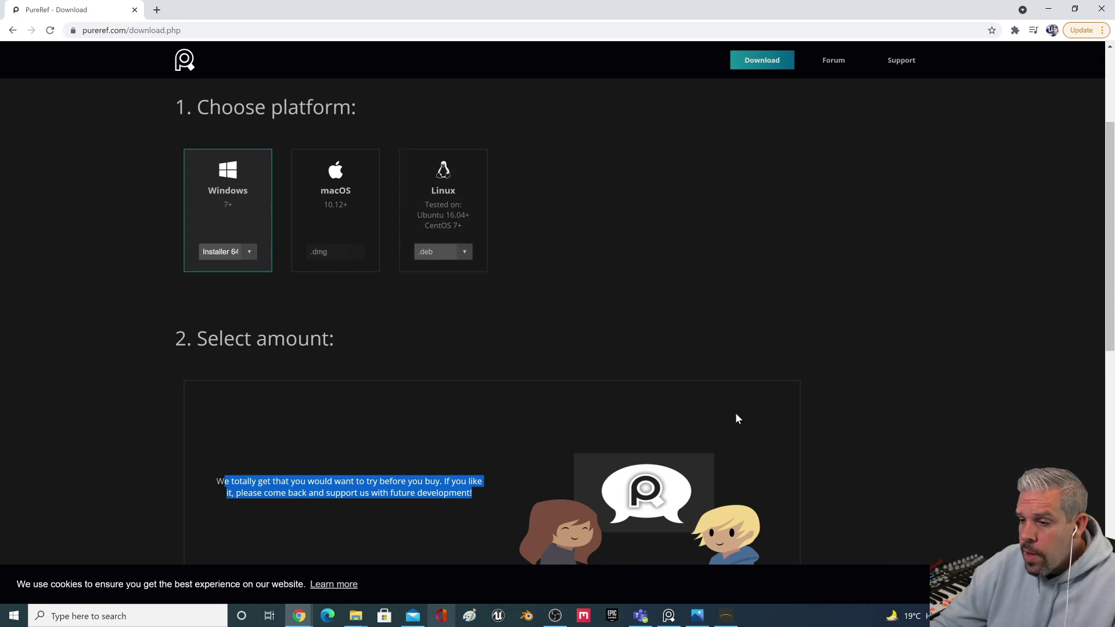
- Switch to the open PureRef reference board, minimize the browser and move the board over the desktop
right_click(668, 615)
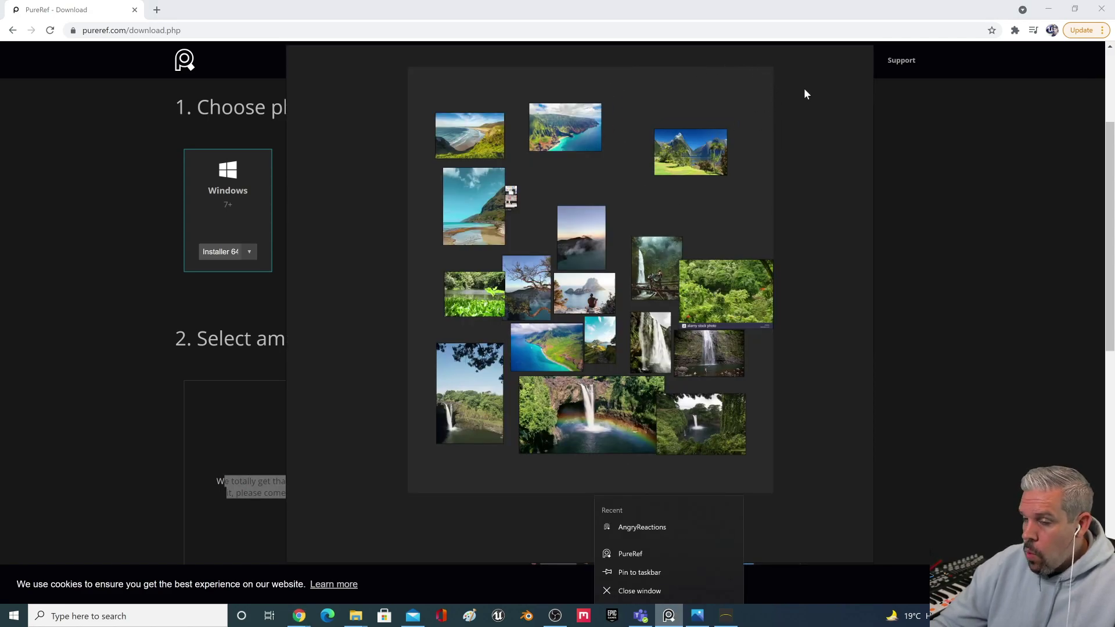
mouse_move(803, 93)
mouse_down()
mouse_move(593, 224)
mouse_move(862, 80)
mouse_move(956, 98)
mouse_move(908, 149)
mouse_move(1054, 8)
mouse_move(820, 86)
mouse_up()
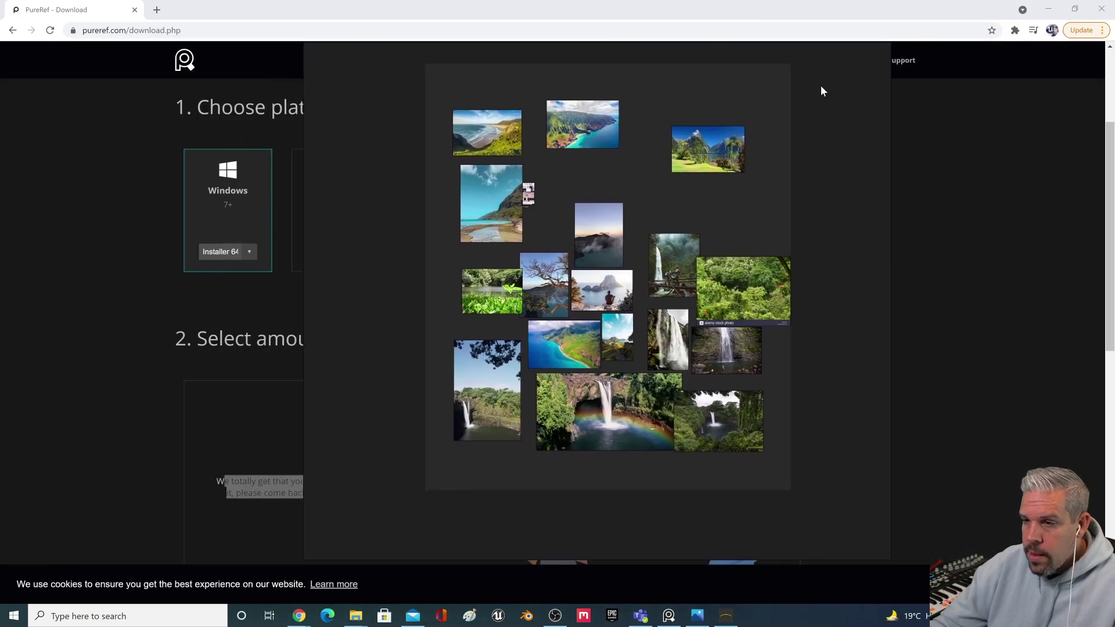
click(1048, 8)
drag(739, 121, 958, 88)
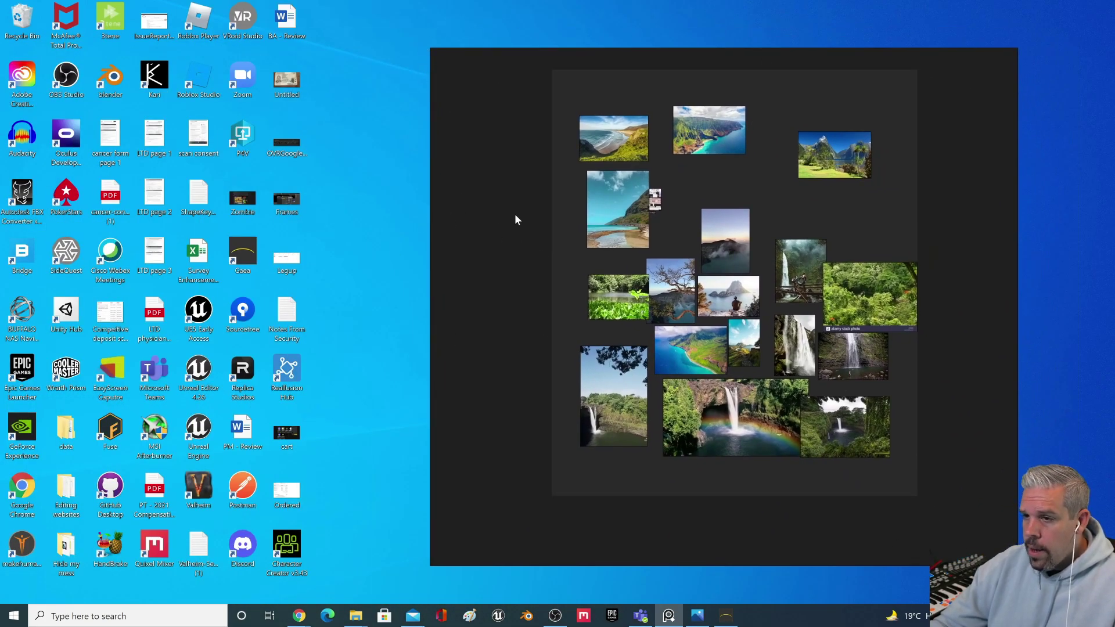
- Shift the mountain meadow image slightly down on the canvas and reposition the reference board window on the desktop
middle_drag(724, 224, 693, 250)
drag(507, 162, 580, 172)
click(679, 135)
drag(858, 107, 613, 290)
click(821, 208)
mouse_move(831, 157)
mouse_down()
mouse_move(875, 111)
mouse_move(847, 165)
mouse_move(830, 170)
mouse_up()
mouse_move(940, 223)
middle_down()
mouse_move(845, 225)
mouse_move(906, 243)
mouse_move(924, 228)
middle_up()
right_drag(936, 220, 819, 201)
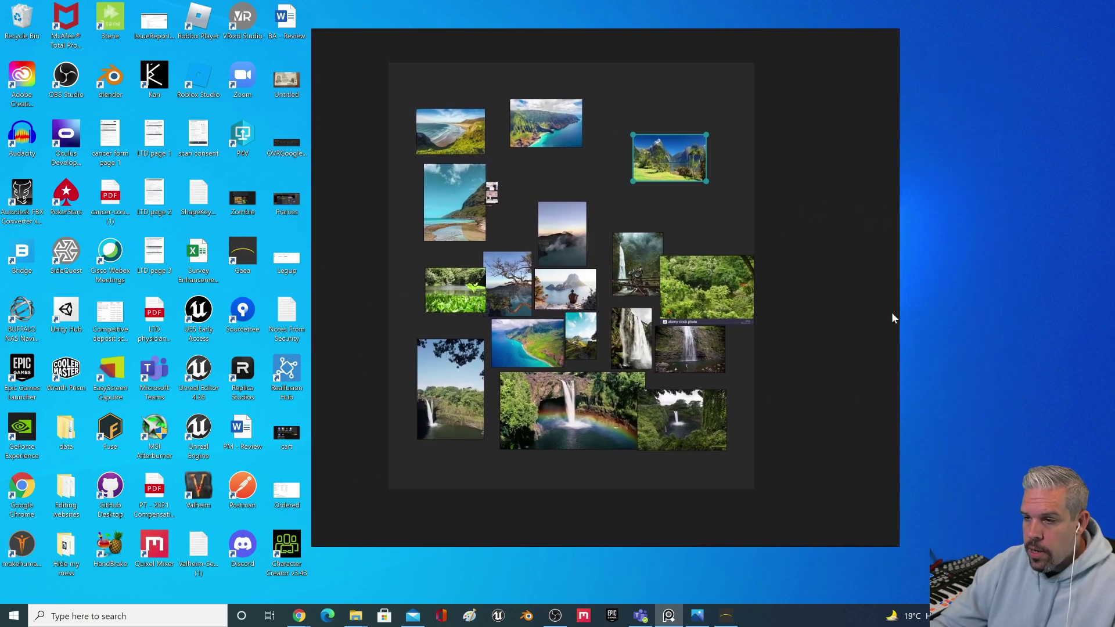
- Move the green forest image up and away from the waterfall pictures on the reference board
right_click(811, 254)
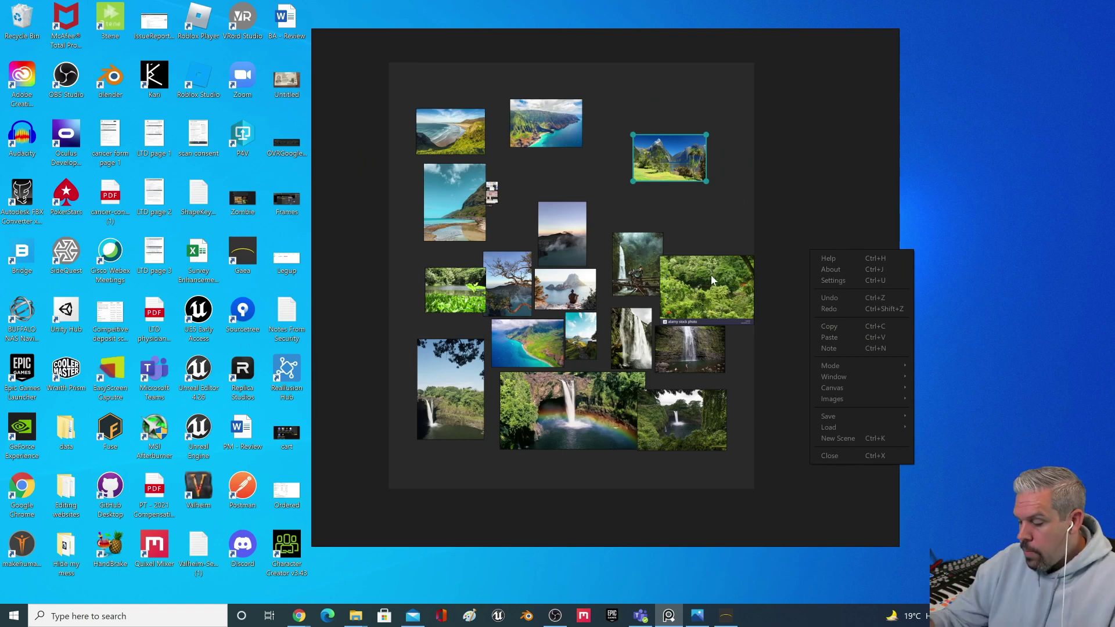
click(720, 297)
drag(718, 294, 742, 258)
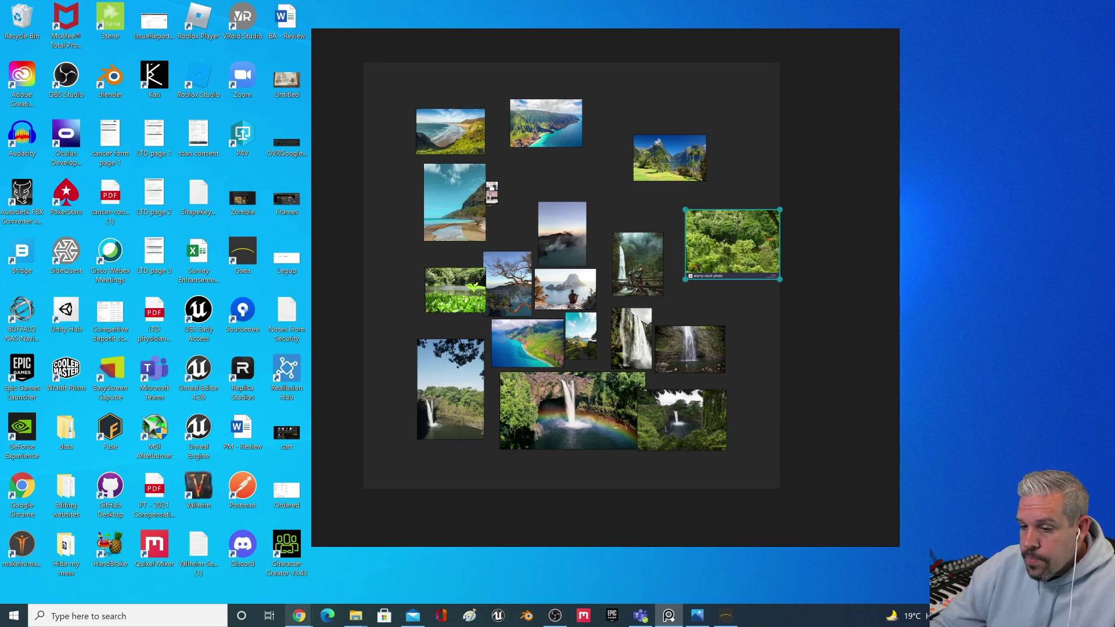
- Bring back the browser window with the PureRef download page and arrange it side by side with the reference board
mouse_move(309, 623)
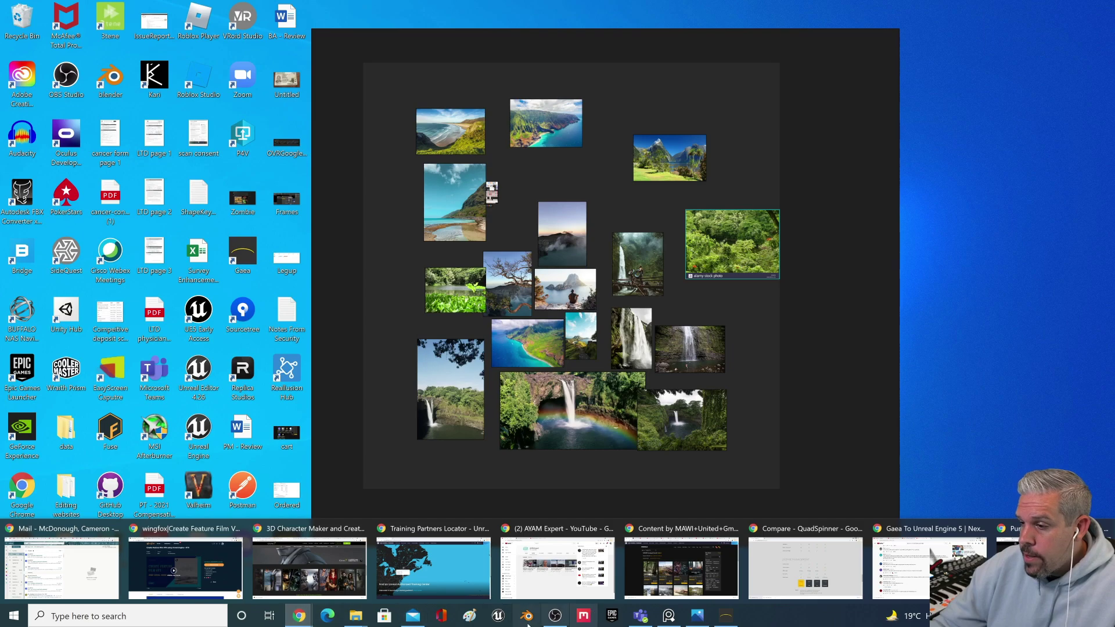
click(1039, 566)
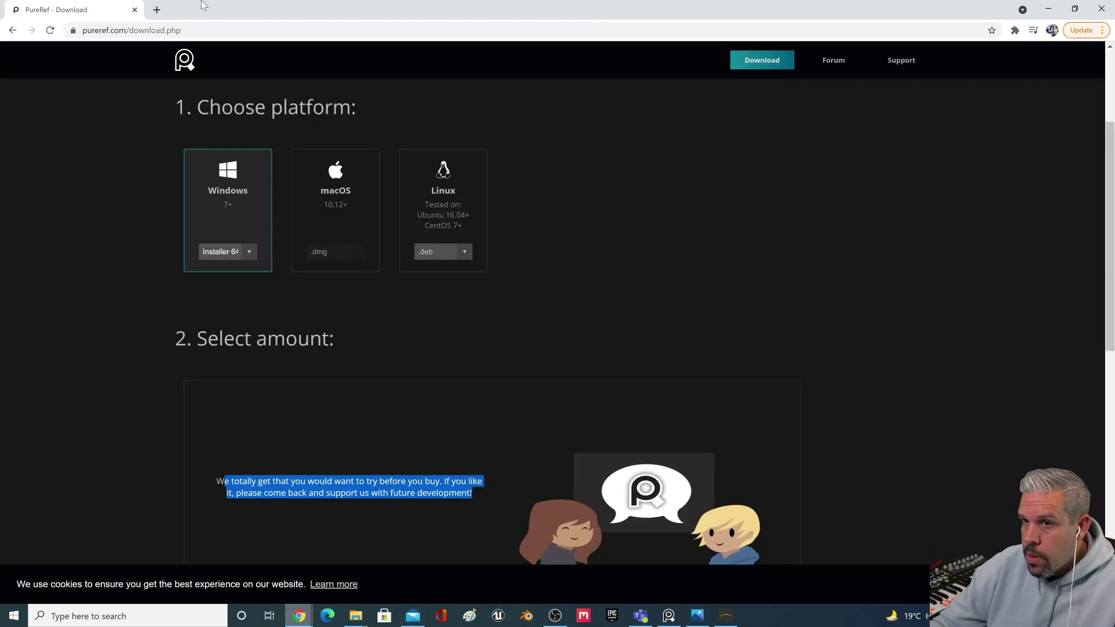
drag(192, 10, 838, 154)
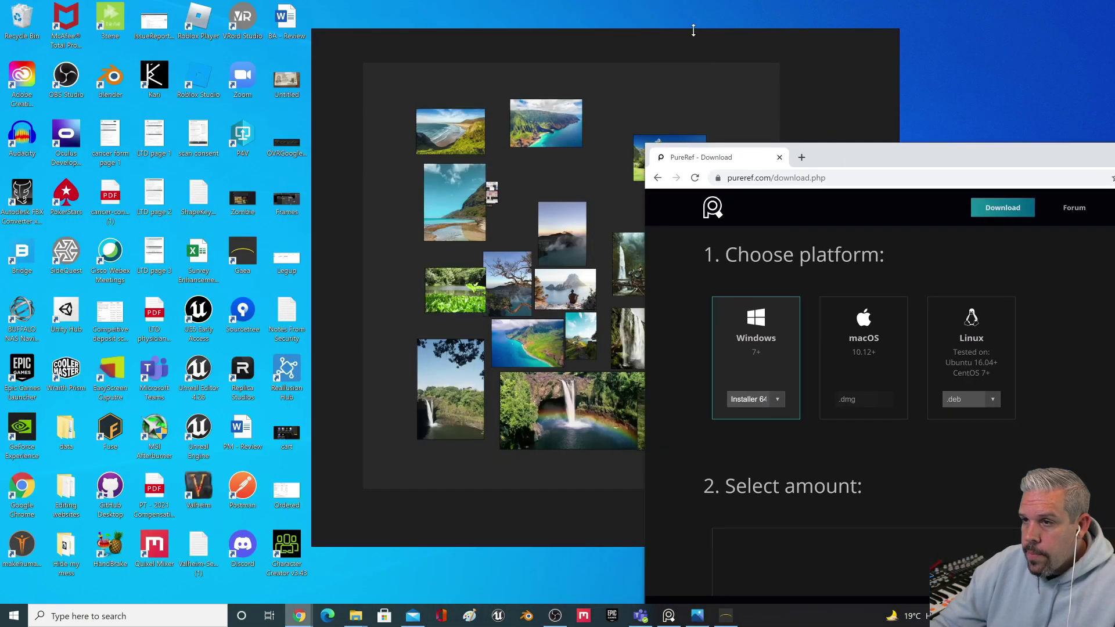
click(691, 36)
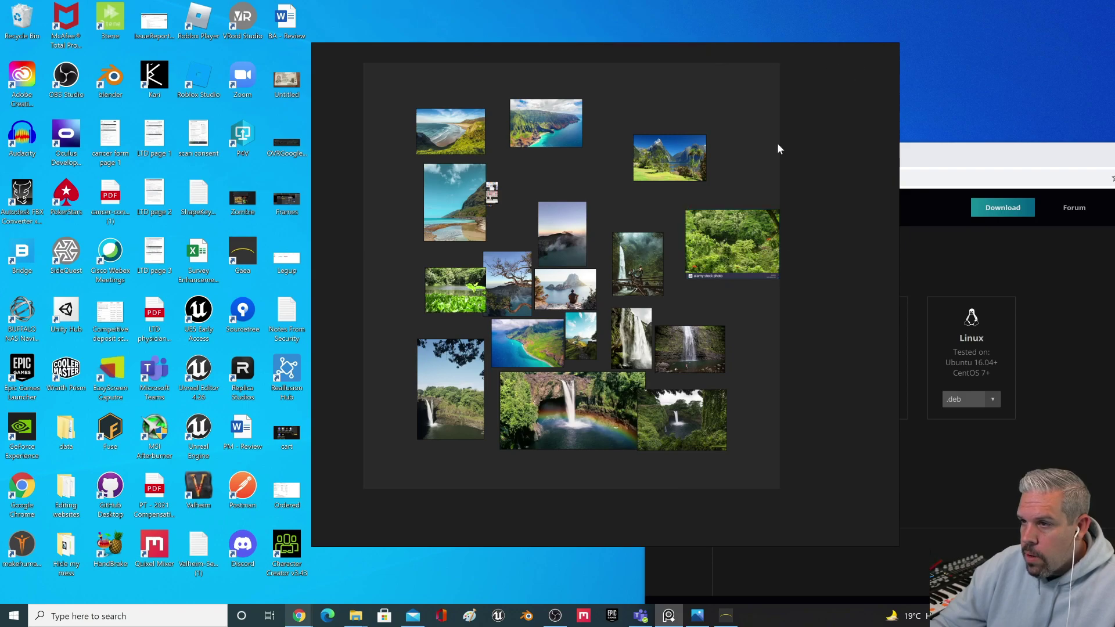
drag(775, 142, 489, 119)
drag(916, 154, 894, 83)
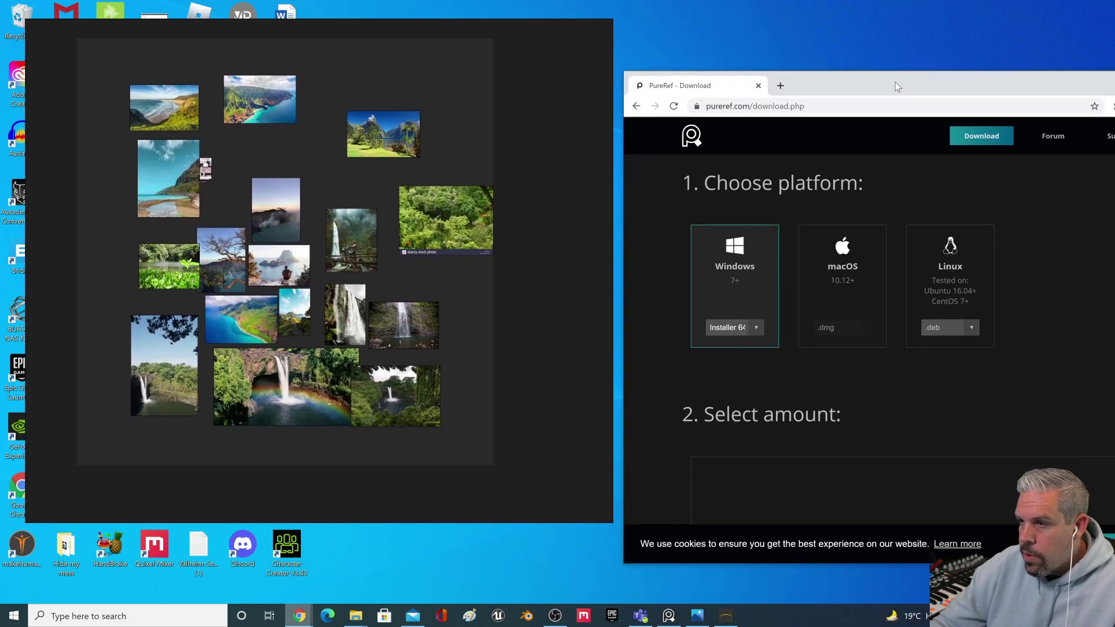
- Open google.ca in the browser and show image results for "hawaii island lake"
click(813, 106)
text(google.ca)
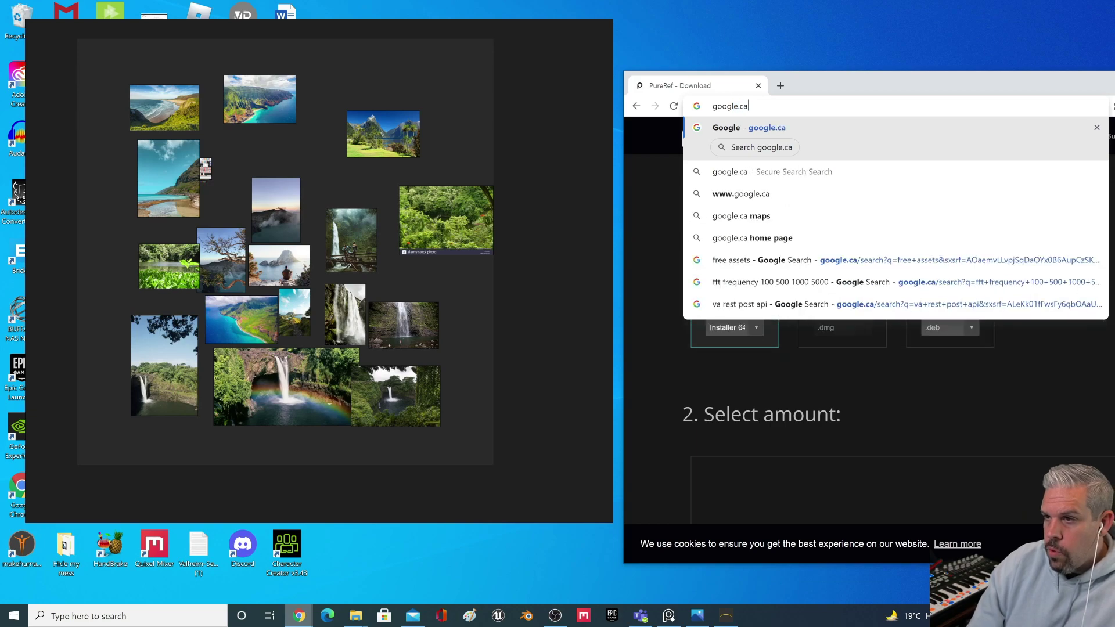
key(Return)
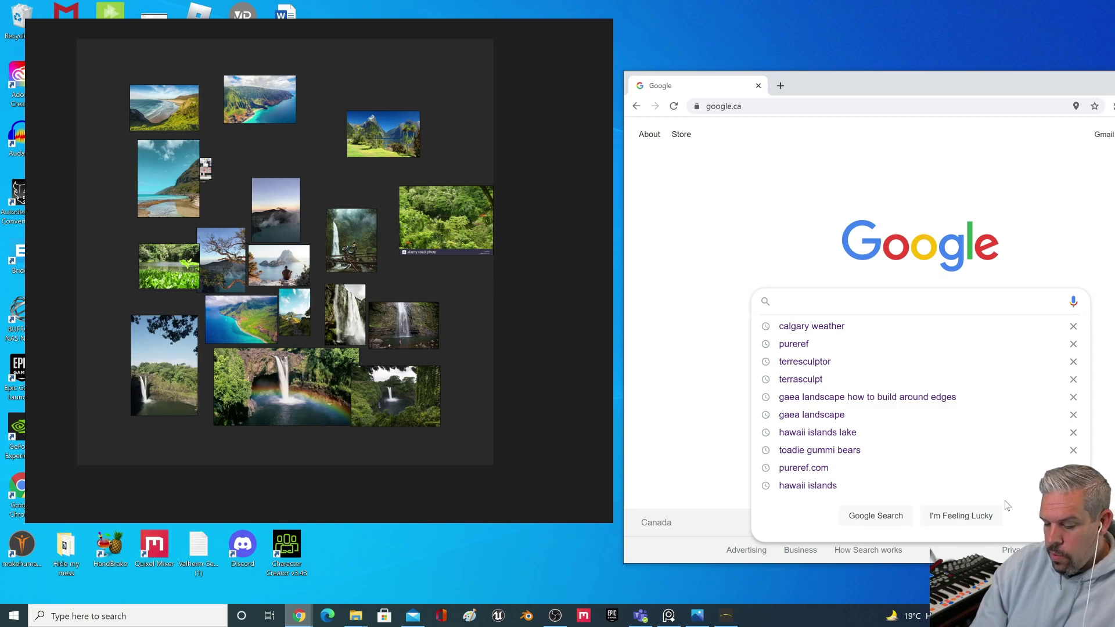
text(hawaii)
text(a)
key(BackSpace)
key(Return)
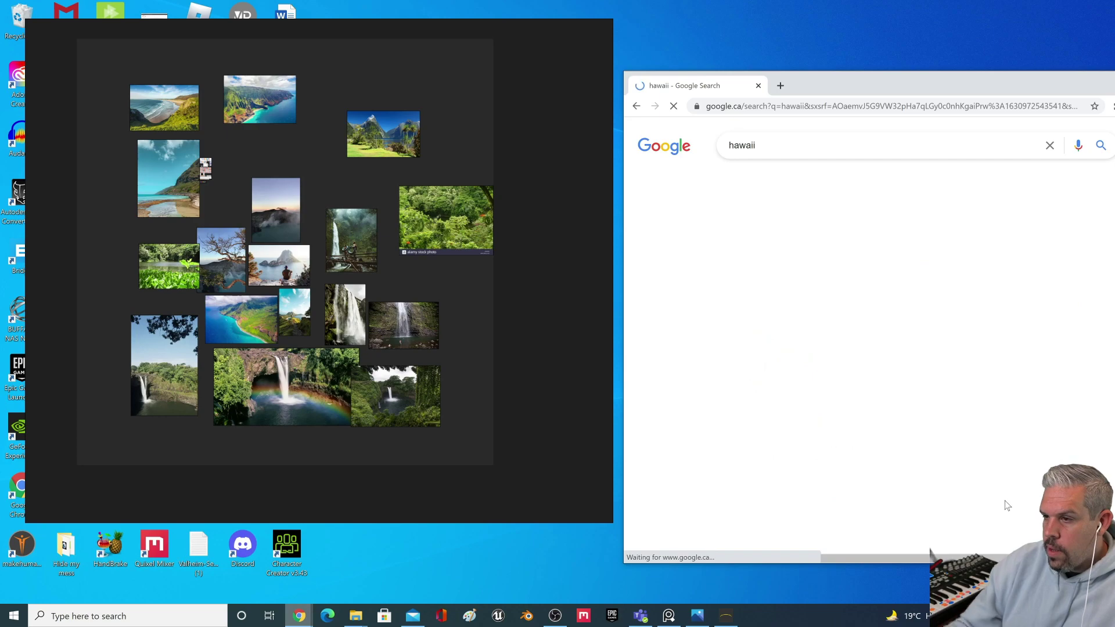
text(island la)
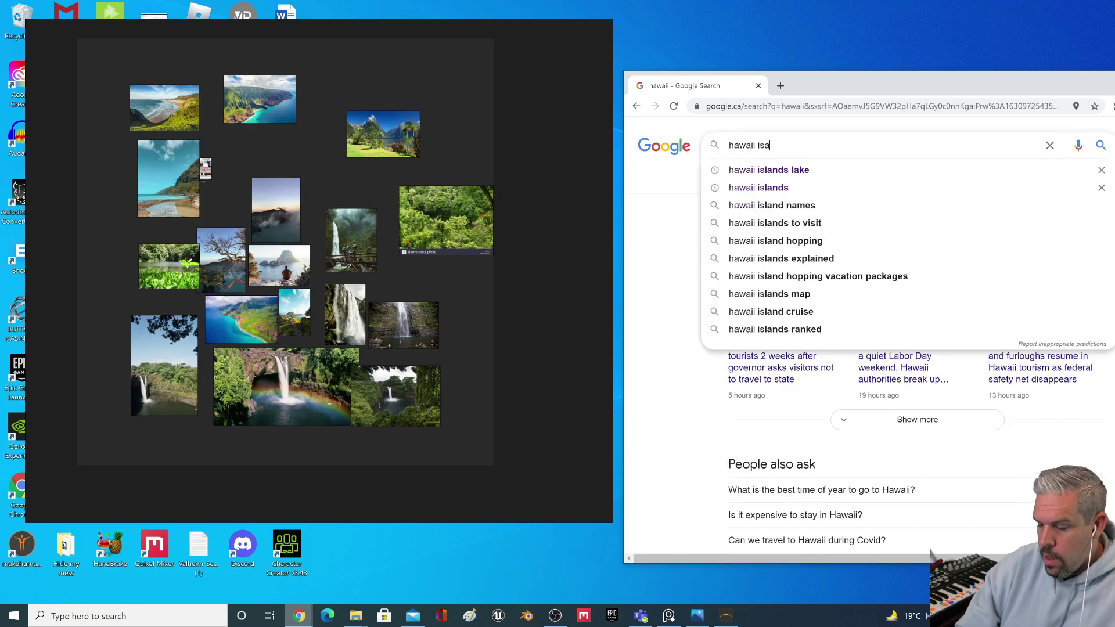
text(ke)
key(Return)
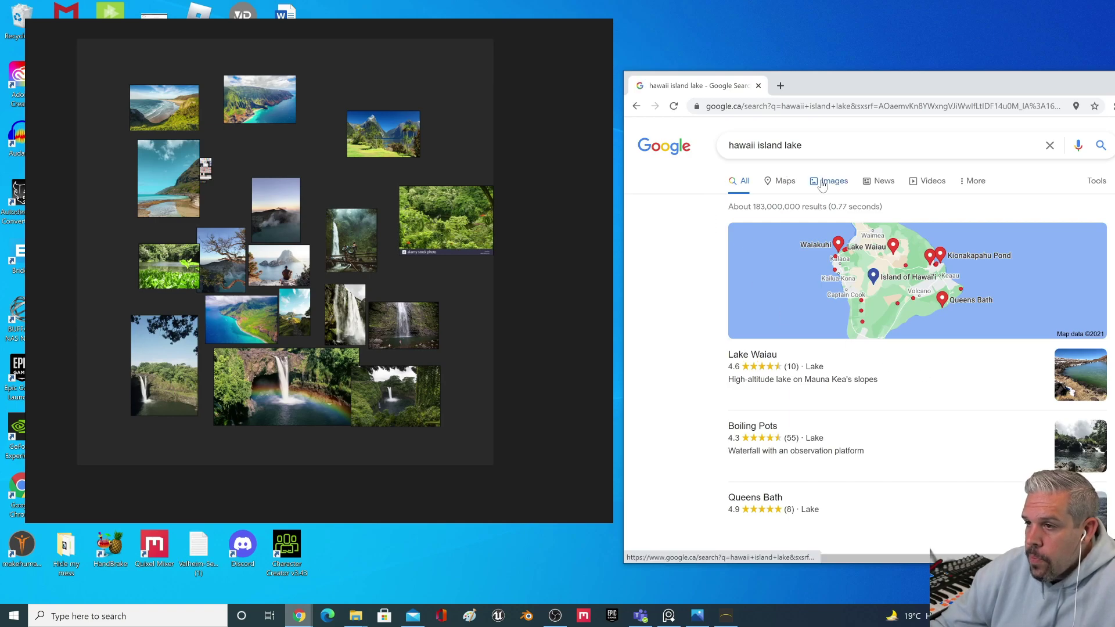
click(829, 181)
- Try out adding the snow-patched Lake Waiau image from the search results to the reference board and delete it
drag(917, 311, 424, 67)
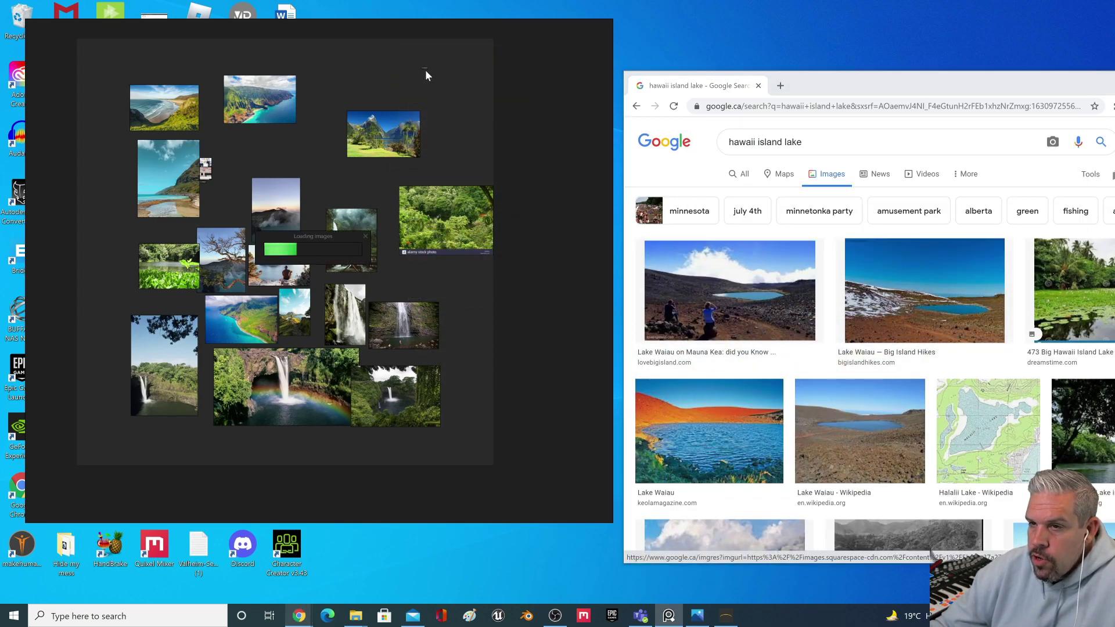
drag(457, 103, 510, 147)
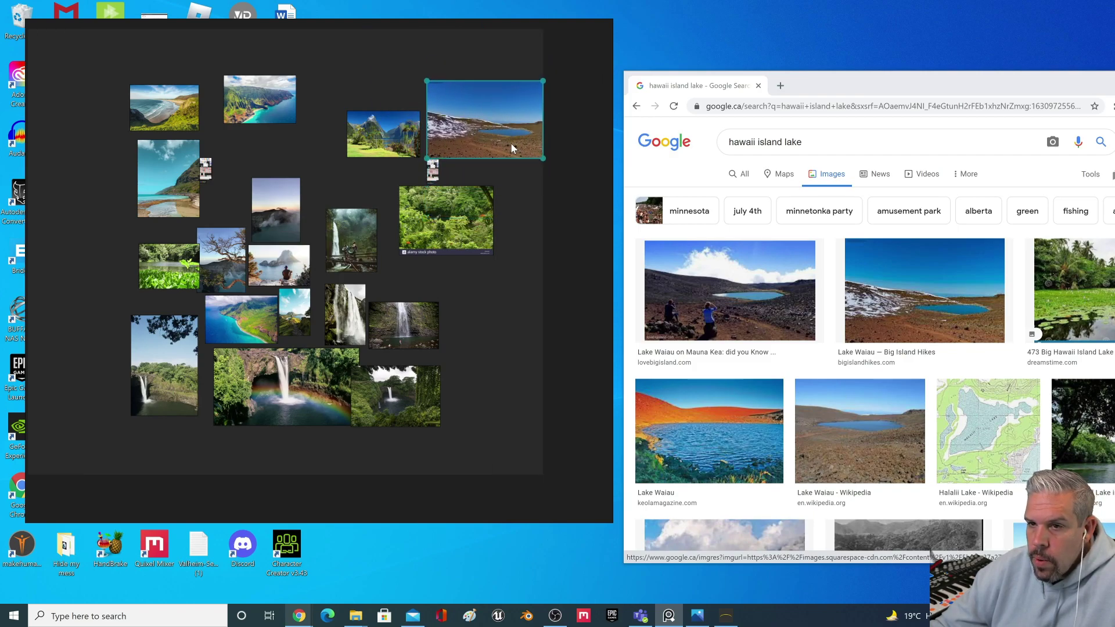
key(Delete)
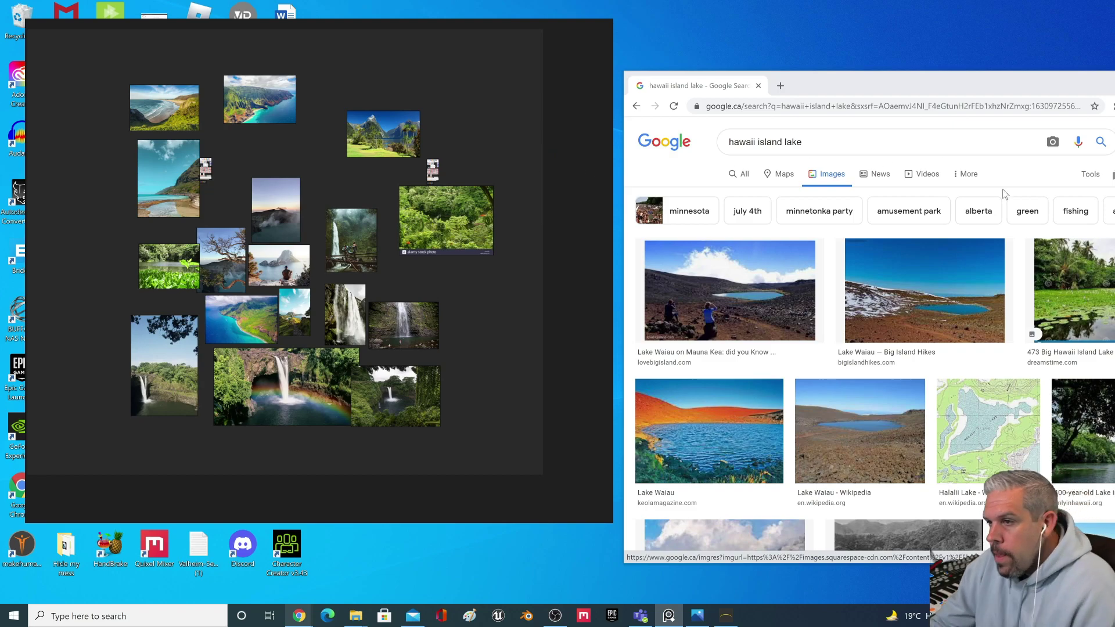
- Delete the two tiny stray thumbnails from the reference board
click(773, 110)
click(431, 169)
key(Delete)
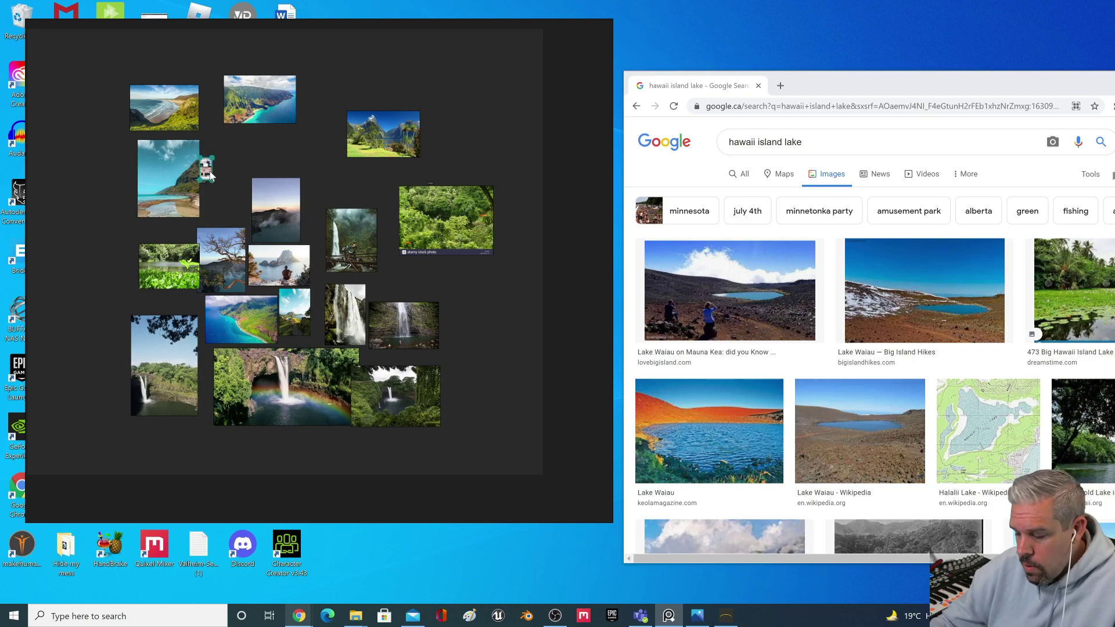
- Open the Pexels stock photo site in the browser
click(917, 106)
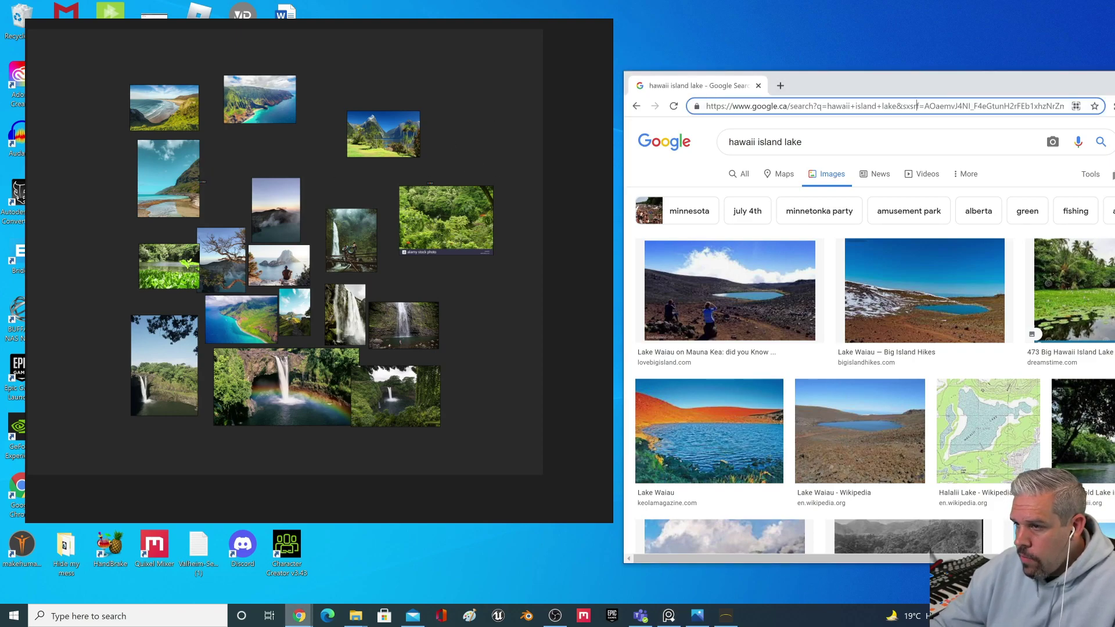
key(ctrl+a)
text(pex)
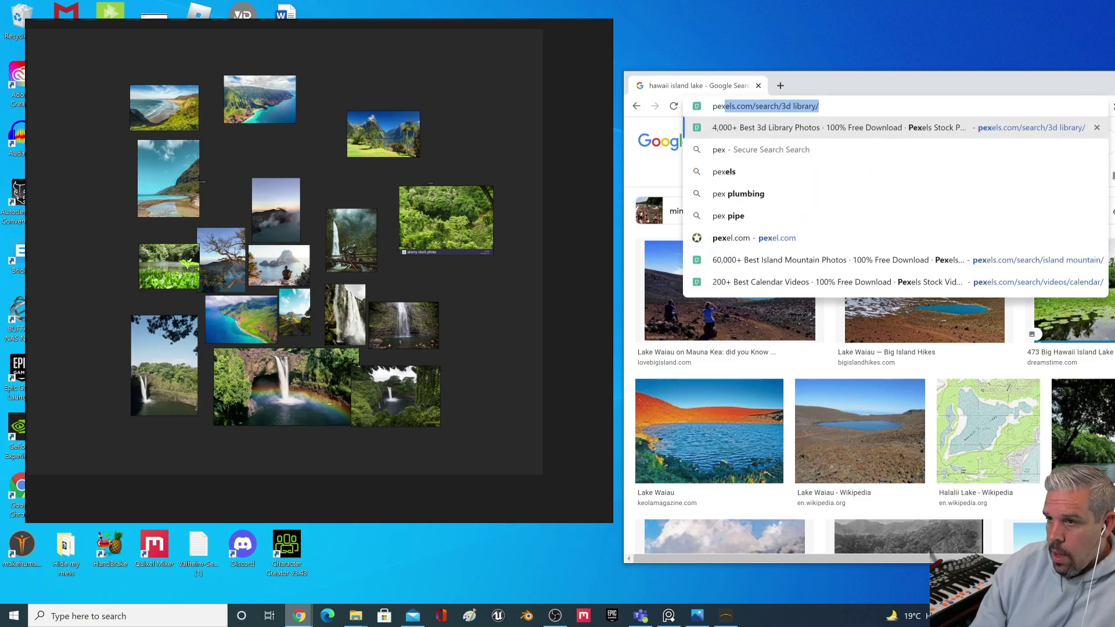
text(els.com)
key(Return)
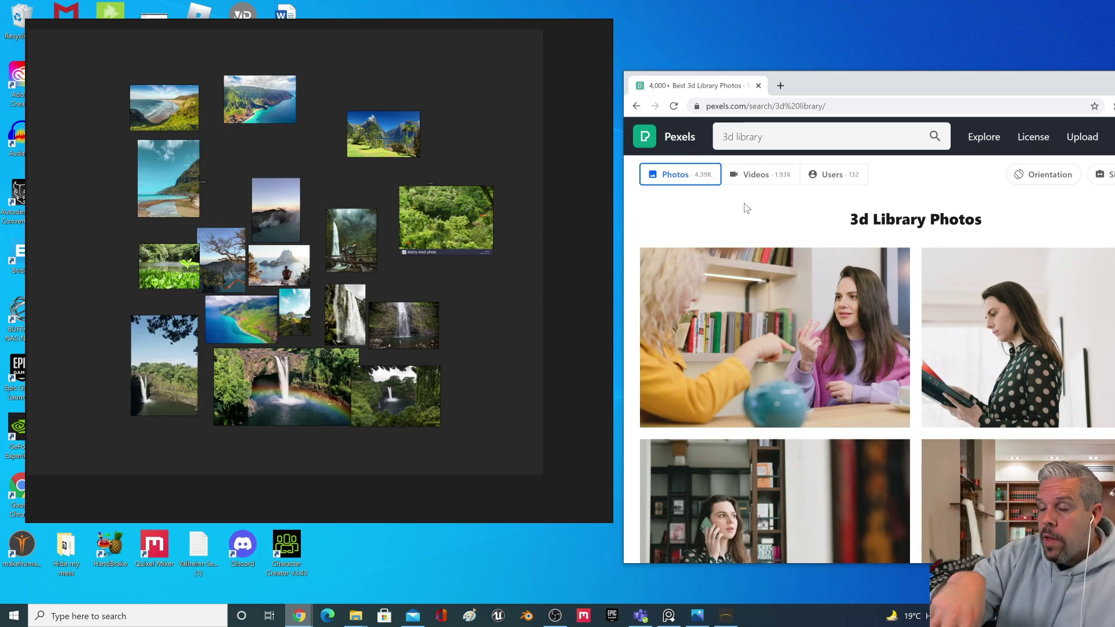
- Search Pexels for "hawaii" and add the sandy beach photo with the city skyline to the reference board
click(762, 136)
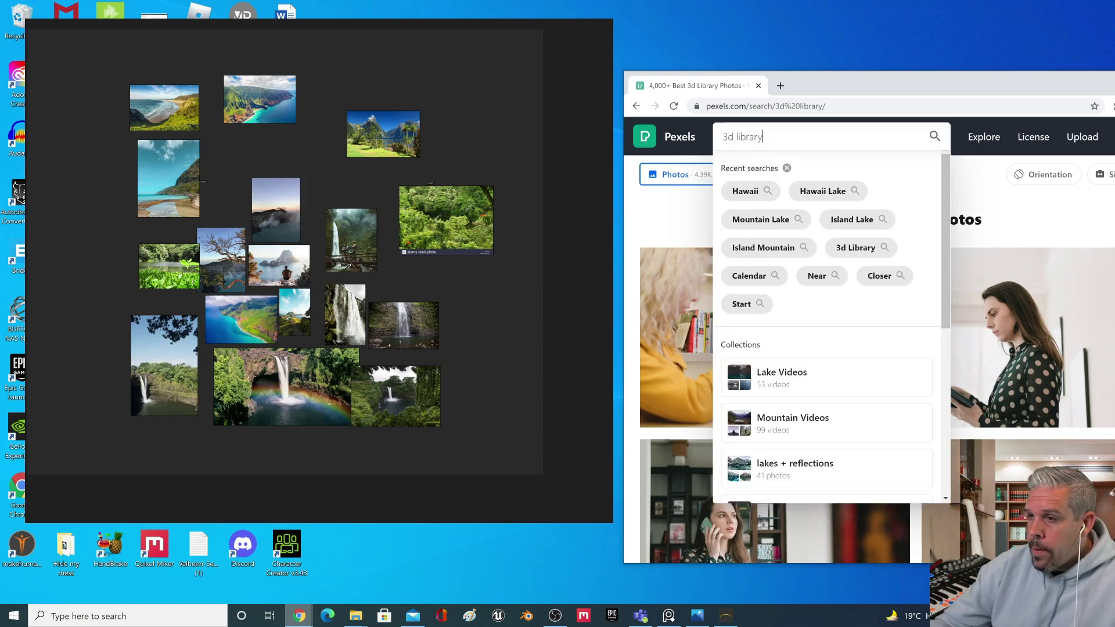
key(ctrl+a)
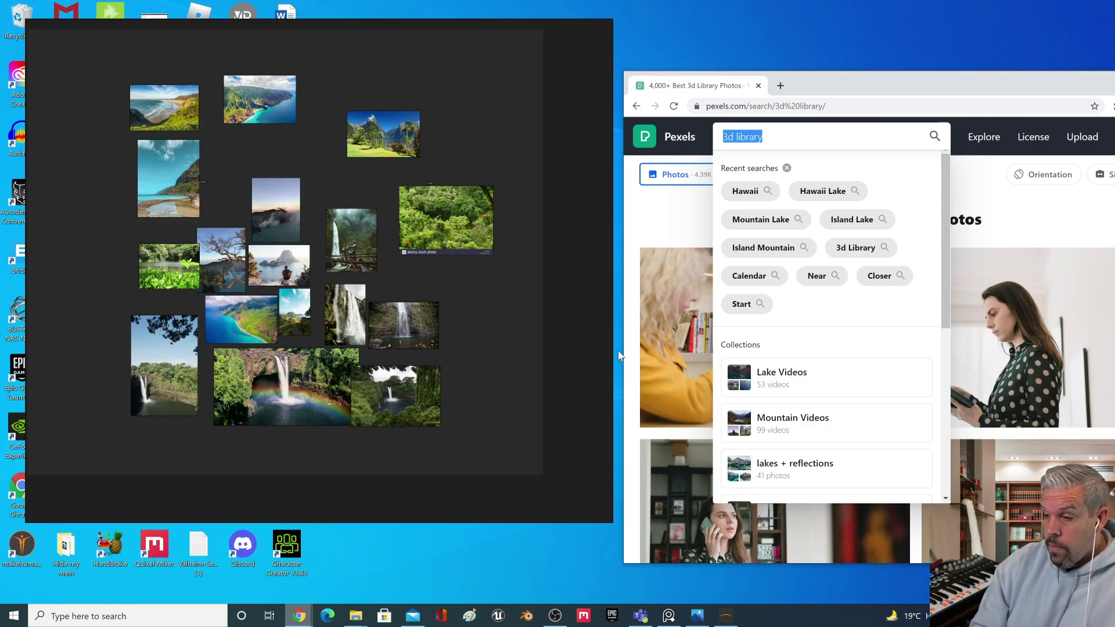
text(hawaii)
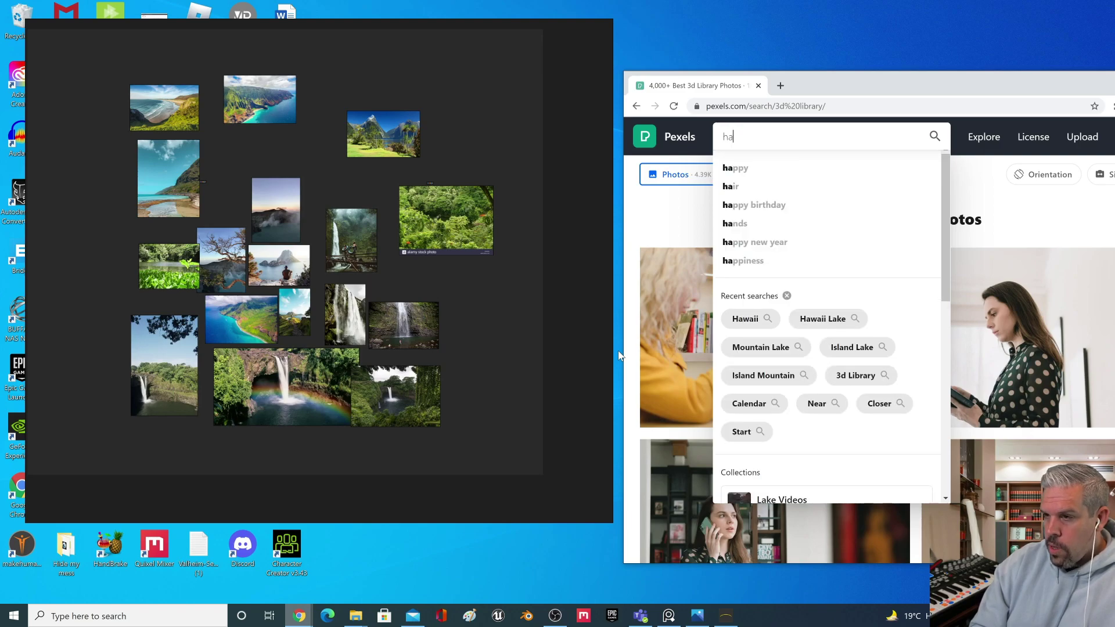
key(Return)
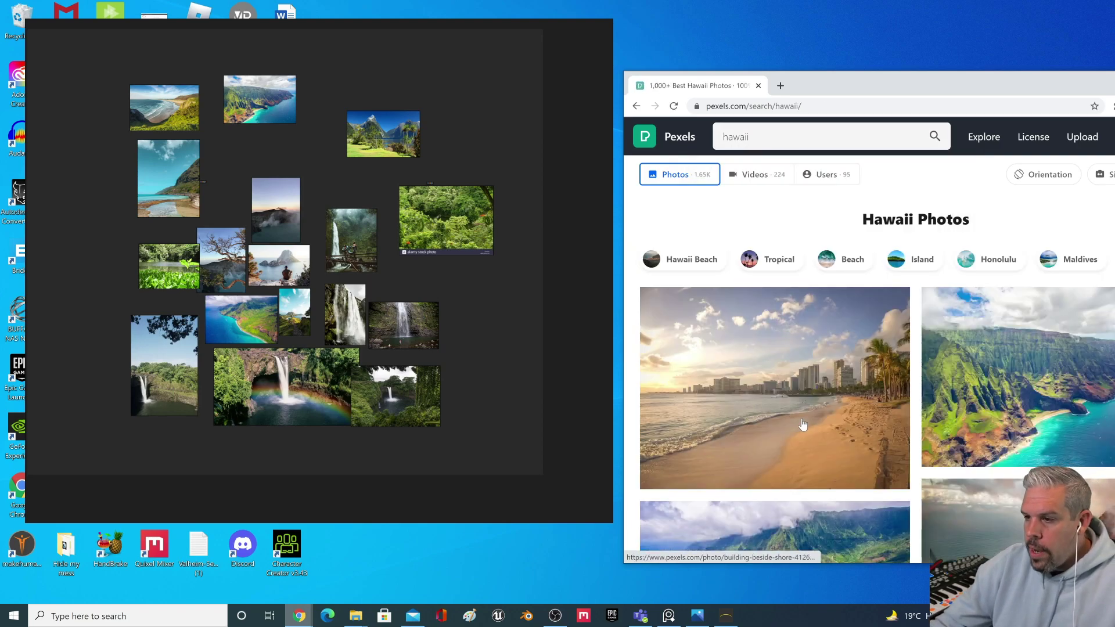
key(ctrl+v)
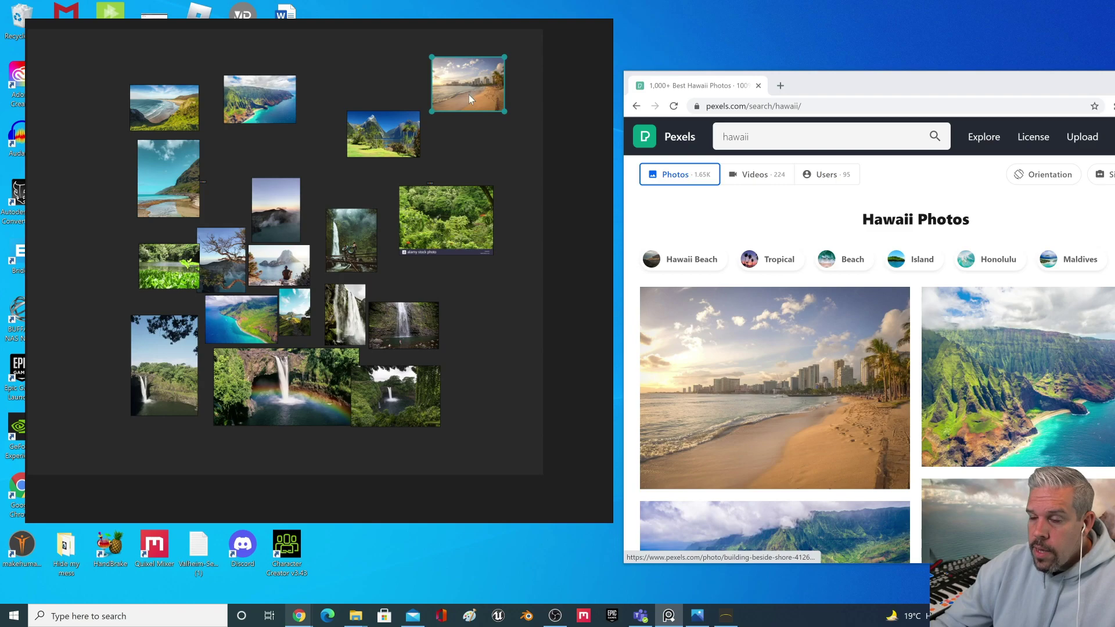
- Try out adding the green coastal cliffs photo from Pexels to the reference board and delete it
drag(1001, 379, 461, 341)
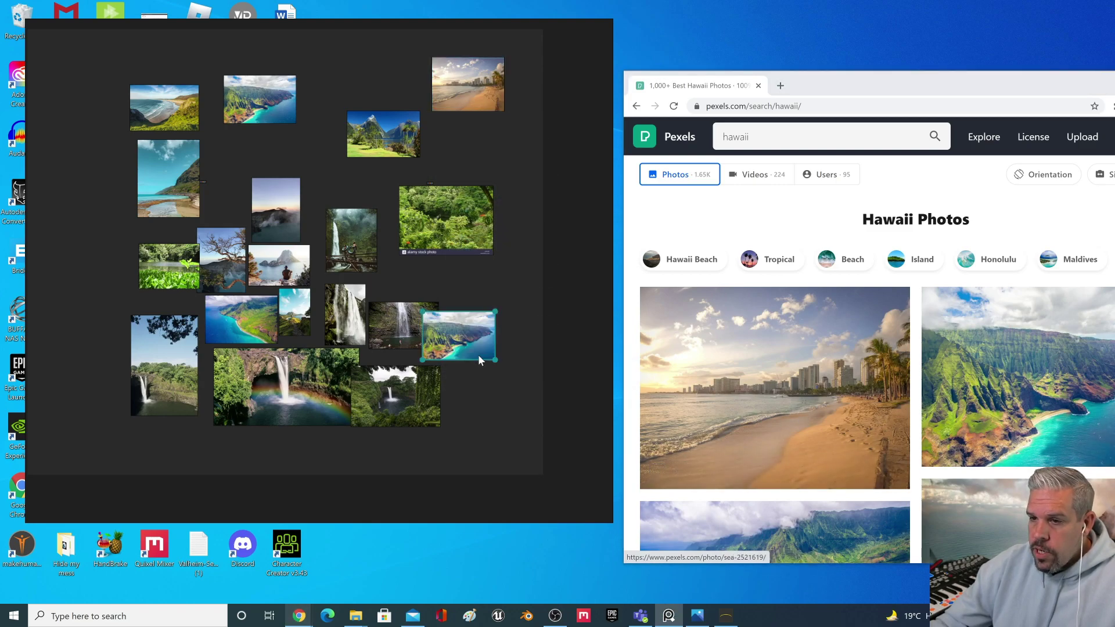
key(Delete)
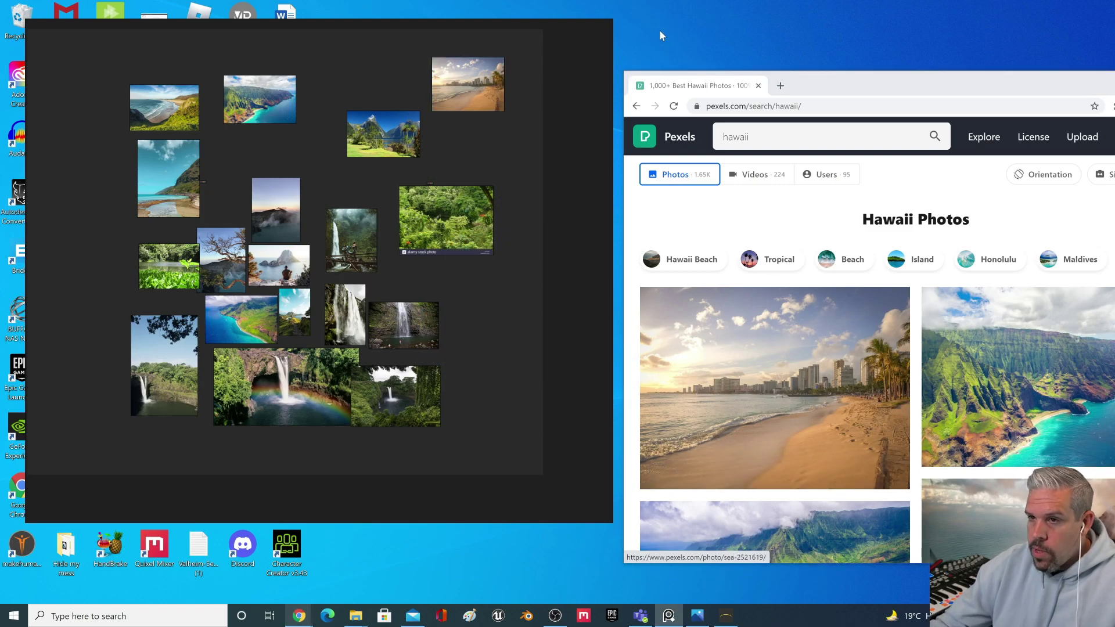
- Delete the sandy beach photo with the city skyline and the stray Google logo from the reference board
click(492, 83)
key(Delete)
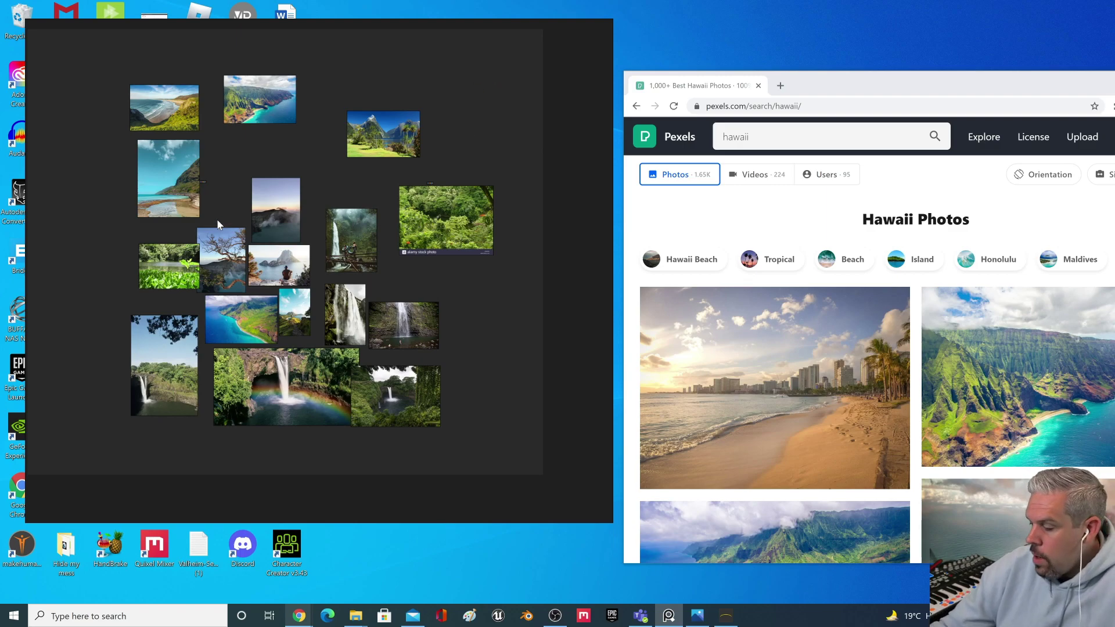
scroll(217, 218, up, 6)
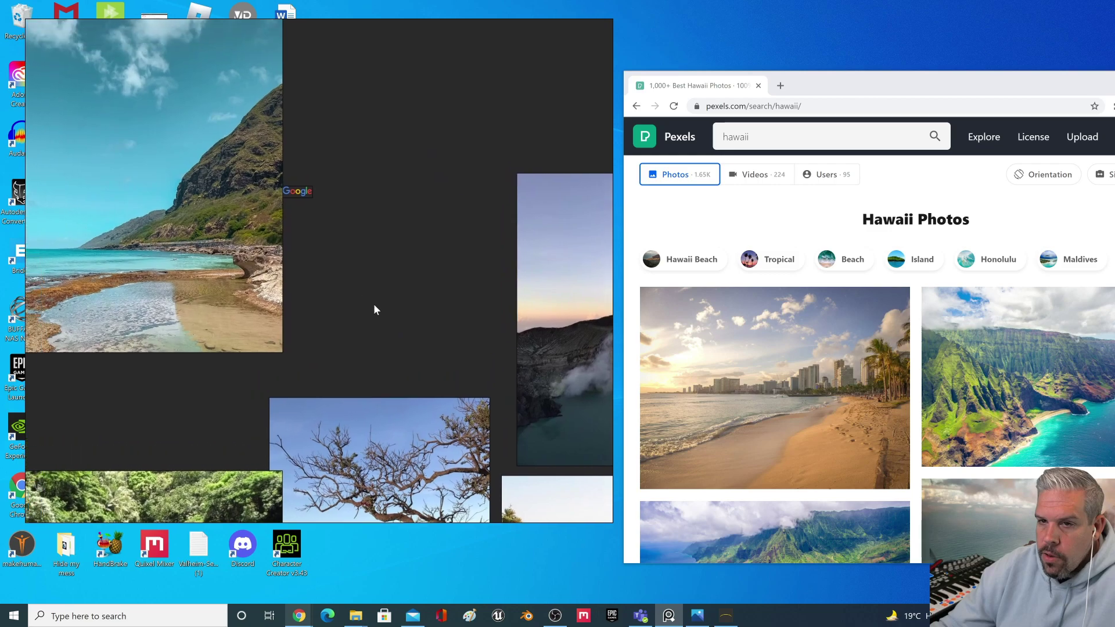
middle_drag(370, 304, 500, 381)
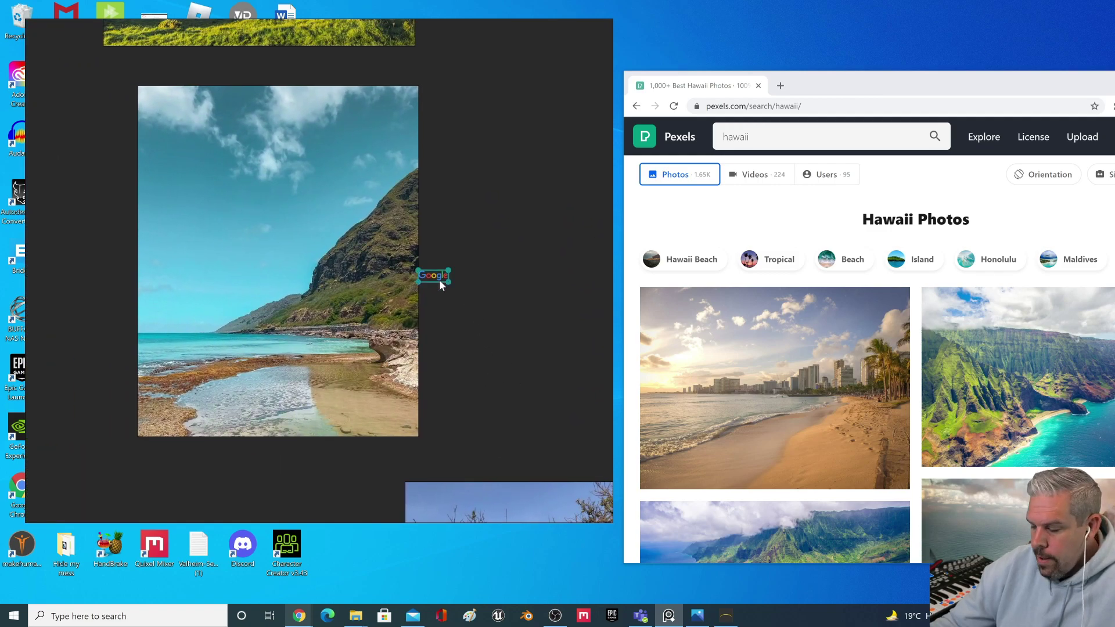
key(Delete)
- Examine the reference photo of the wide sandy bay framed by grassy headlands
scroll(439, 280, up, 4)
scroll(545, 270, down, 8)
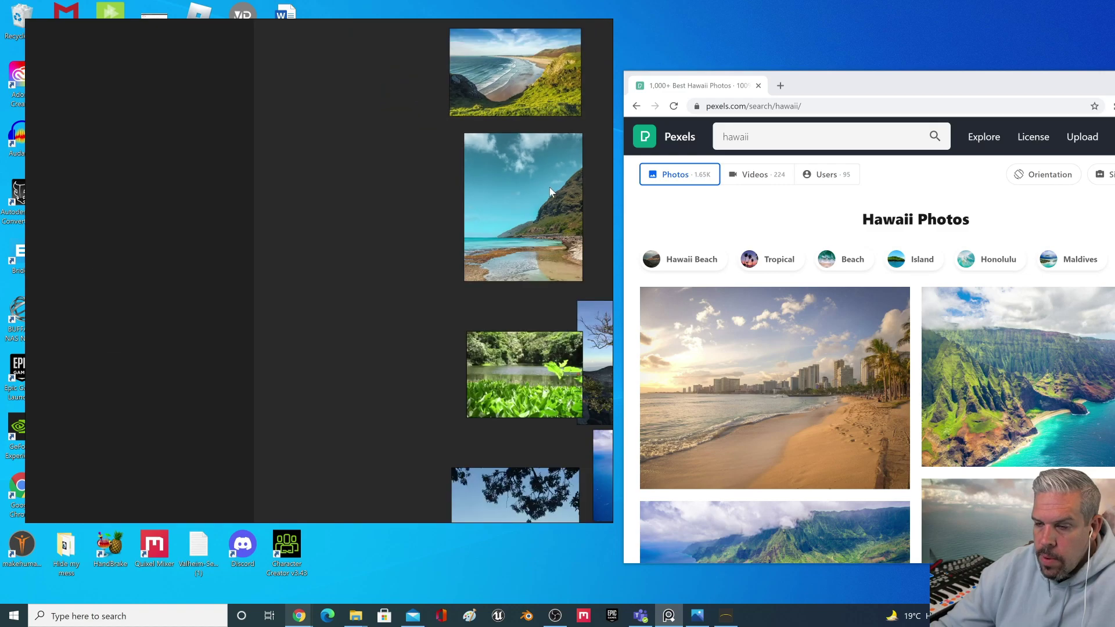
middle_drag(551, 192, 265, 341)
middle_drag(382, 305, 385, 341)
scroll(316, 179, down, 2)
scroll(377, 333, up, 2)
scroll(371, 331, up, 3)
middle_drag(336, 301, 532, 423)
scroll(431, 367, up, 2)
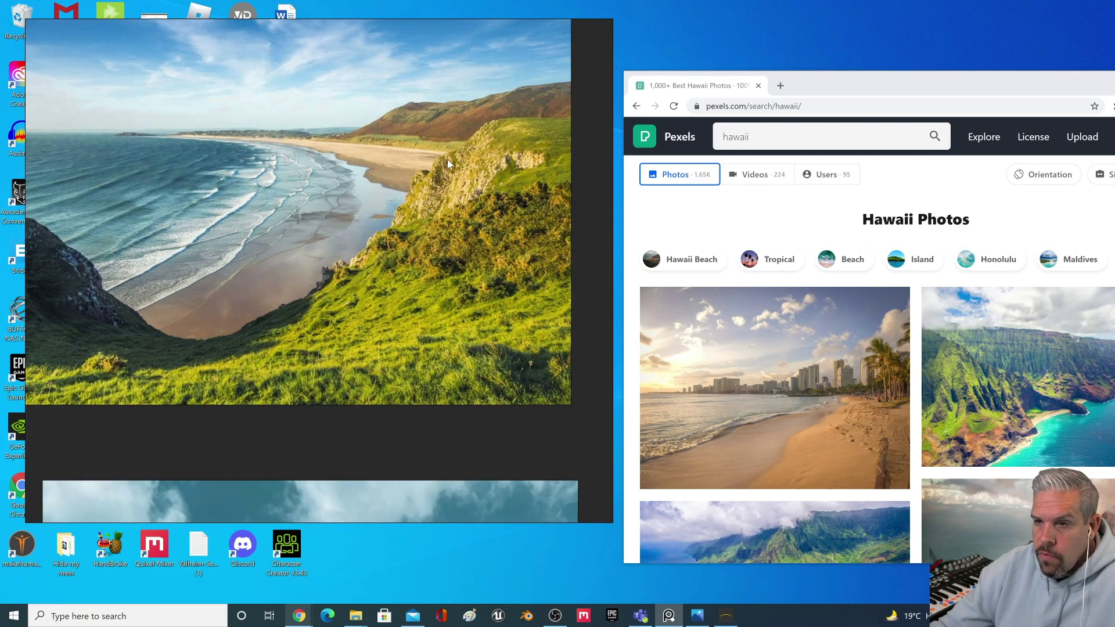
scroll(333, 319, down, 2)
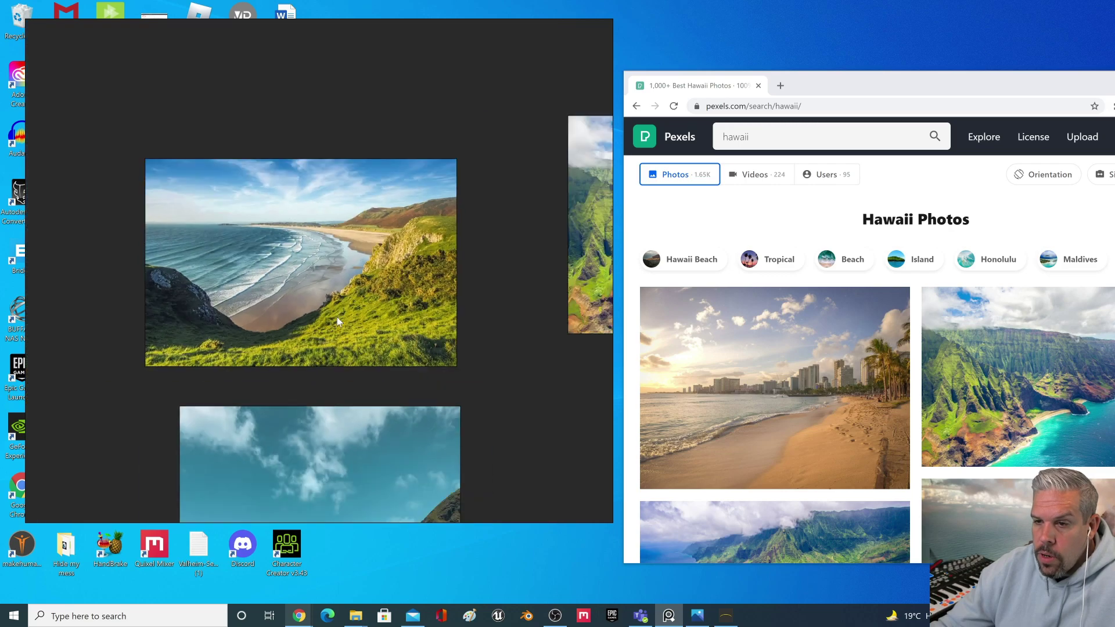
- Examine the ridges, shoreline and turquoise water in the green coastal cliffs reference photo
middle_drag(389, 287, 331, 274)
scroll(331, 274, up, 1)
middle_drag(411, 265, 270, 349)
scroll(330, 319, up, 2)
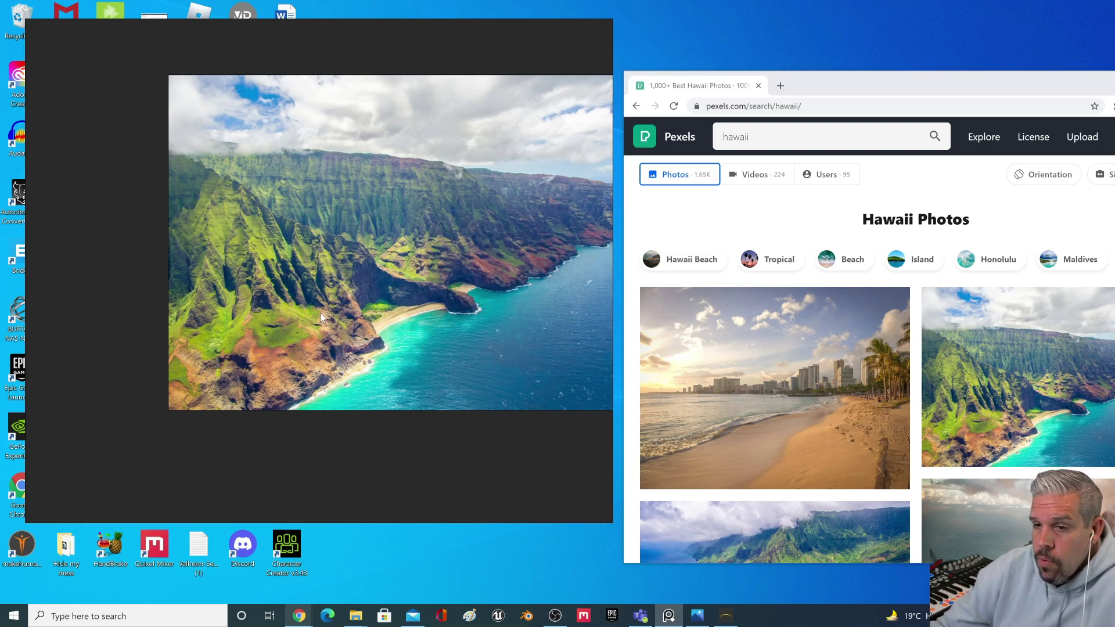
scroll(458, 254, up, 2)
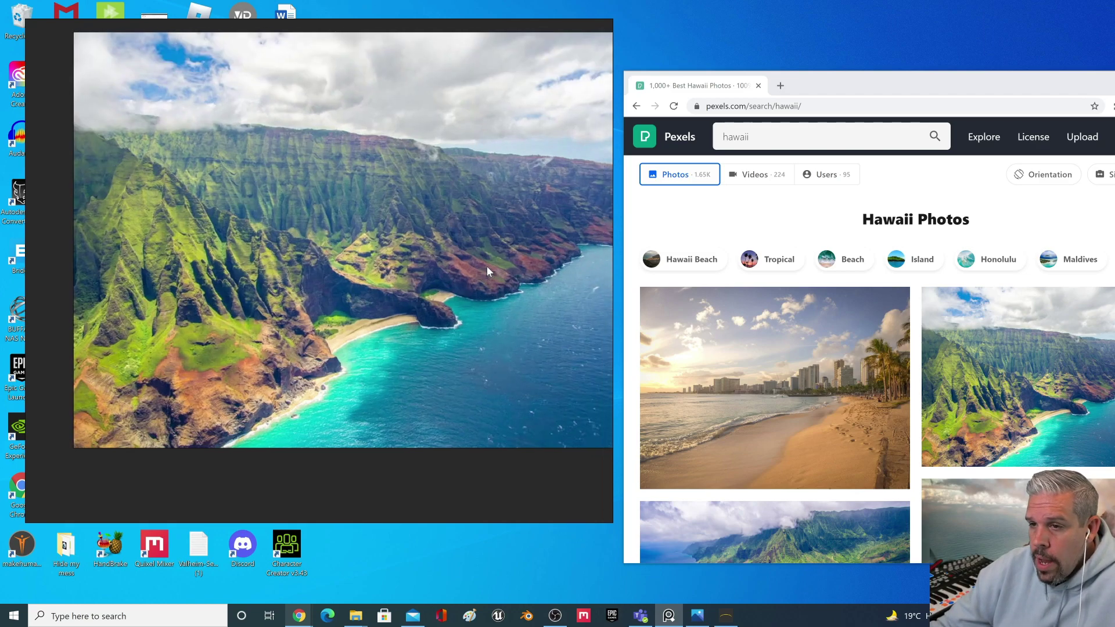
middle_drag(487, 265, 462, 274)
scroll(462, 274, down, 2)
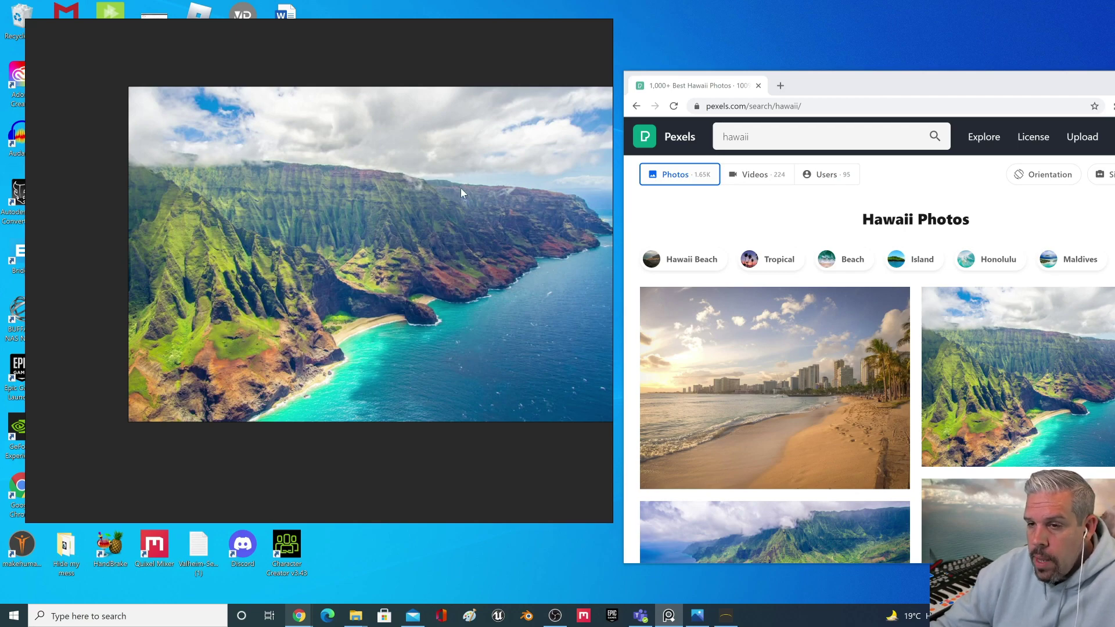
scroll(480, 294, down, 1)
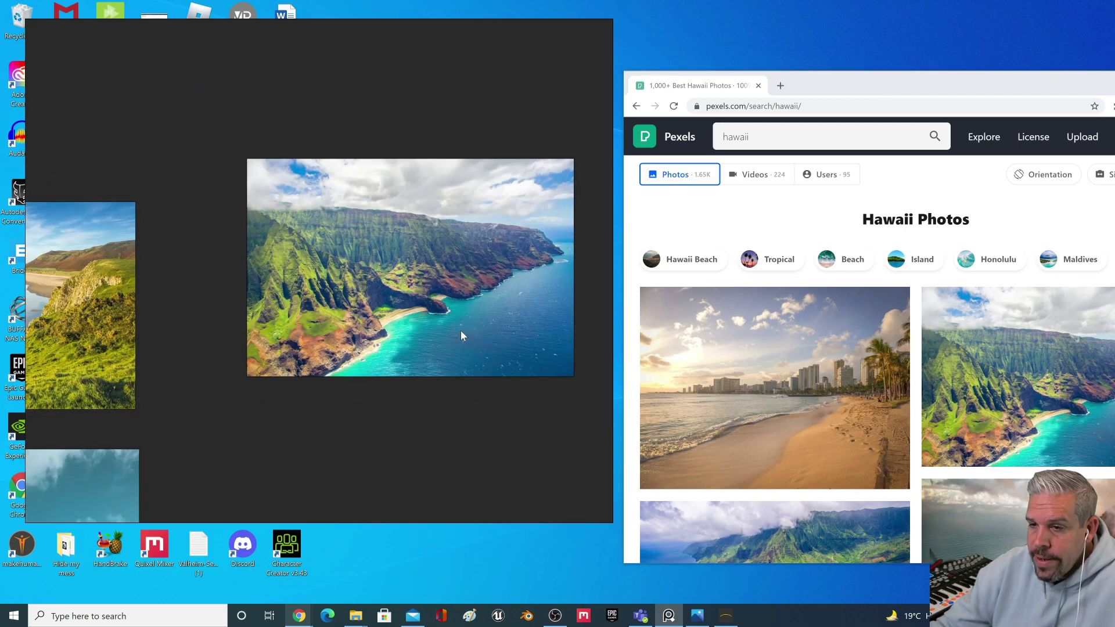
middle_drag(461, 330, 450, 277)
- Examine the rocky shoreline, misty crater lake, waterfall and leafy pond references, and browse further Hawaii photos on Pexels
scroll(449, 276, down, 2)
middle_drag(273, 413, 347, 226)
scroll(327, 272, up, 5)
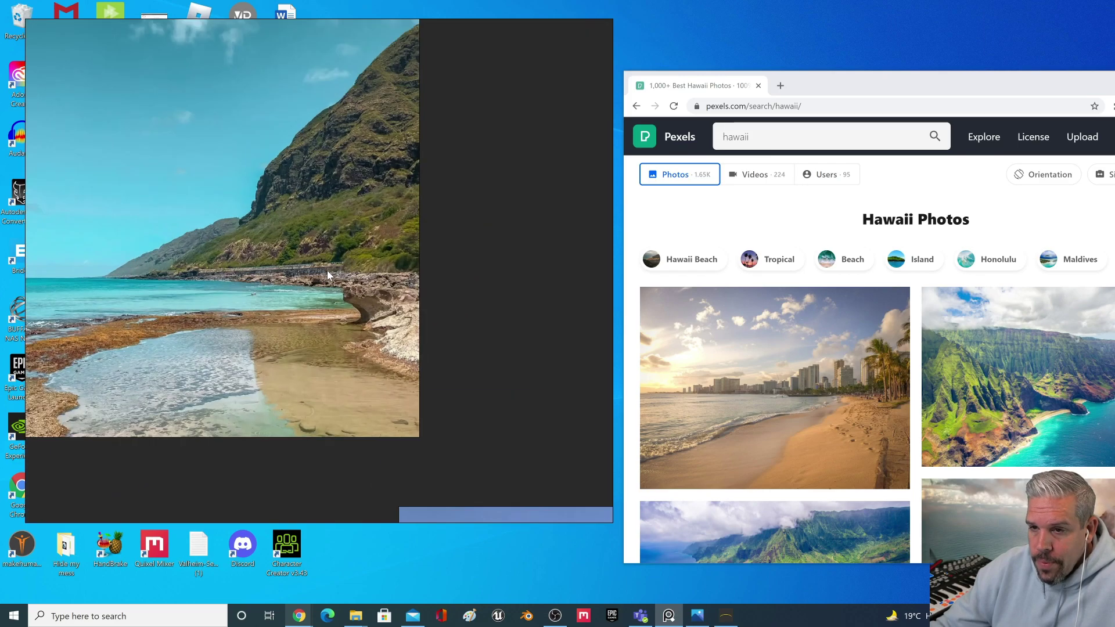
scroll(382, 294, down, 3)
middle_drag(384, 331, 35, 235)
scroll(328, 304, up, 7)
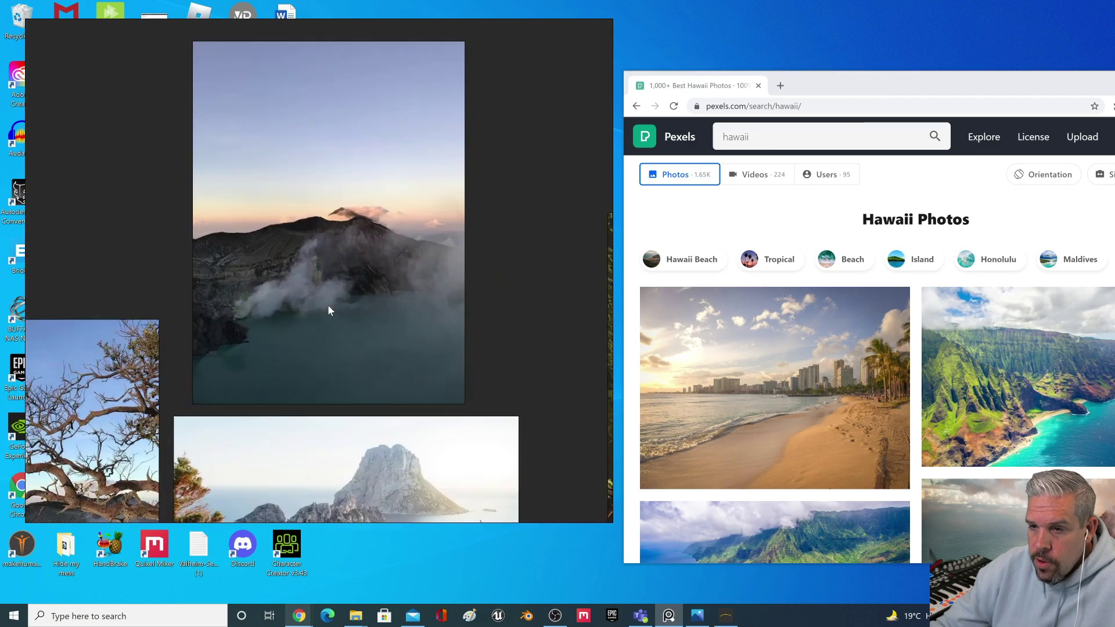
scroll(333, 305, down, 1)
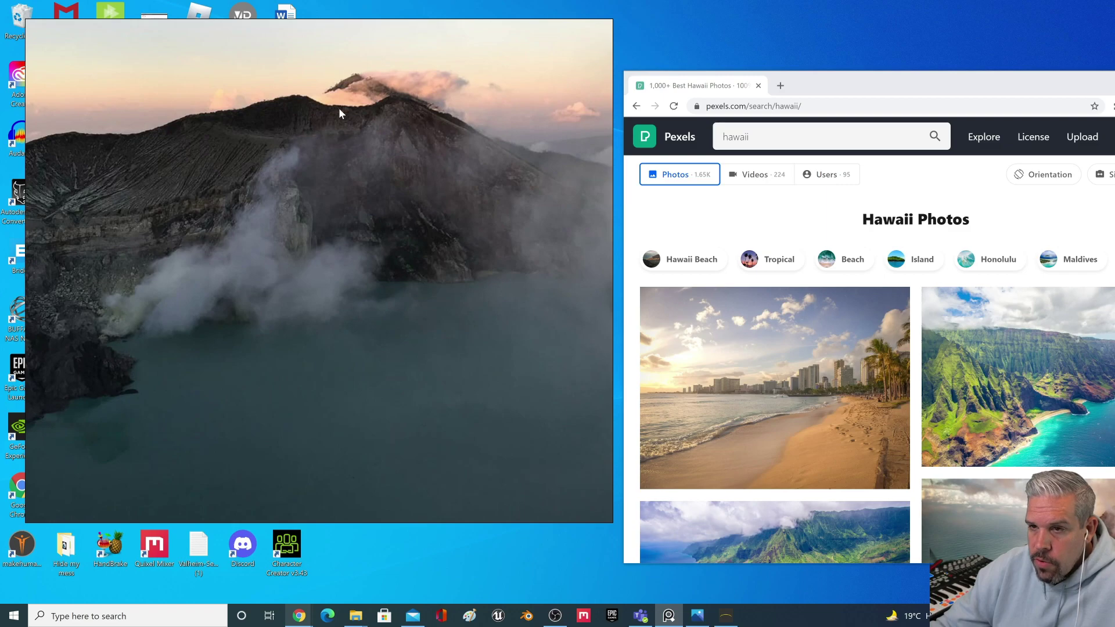
scroll(481, 259, down, 3)
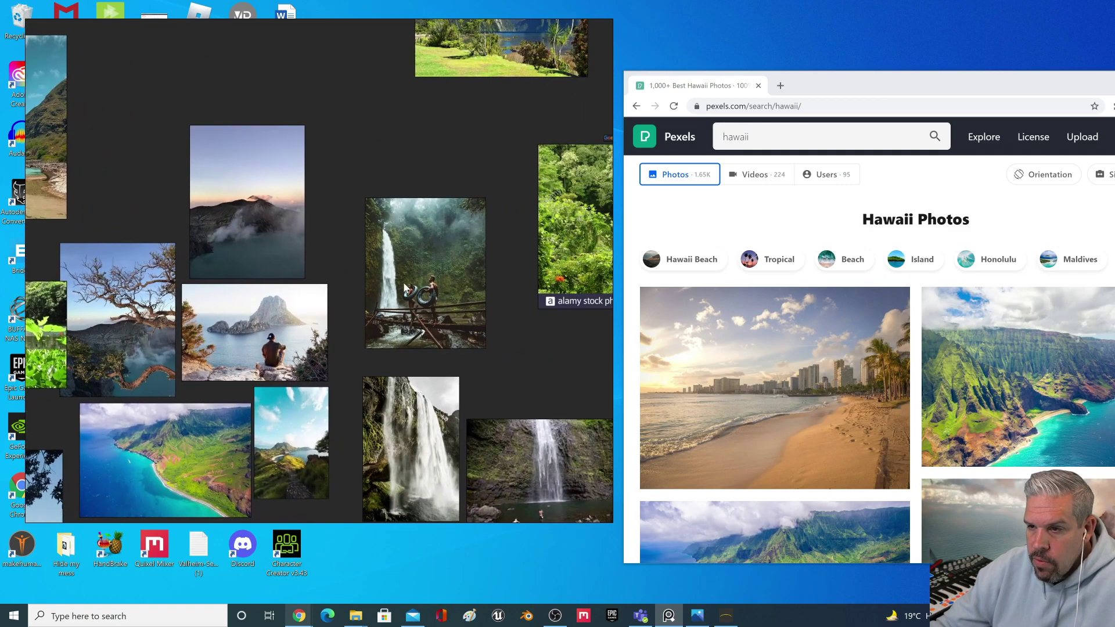
click(406, 280)
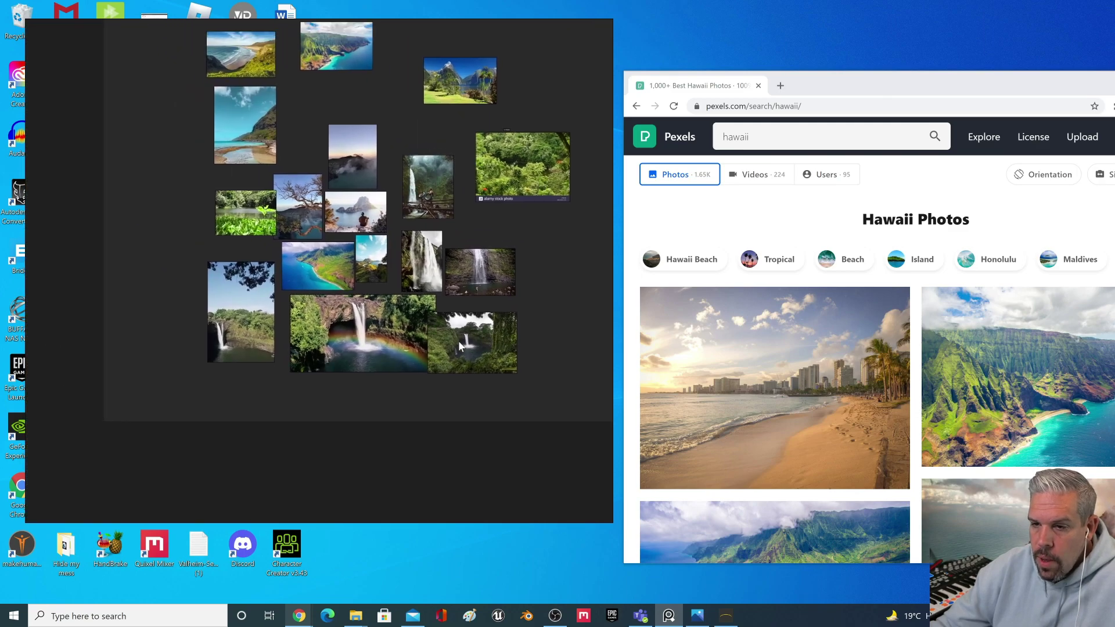
scroll(774, 459, down, 10)
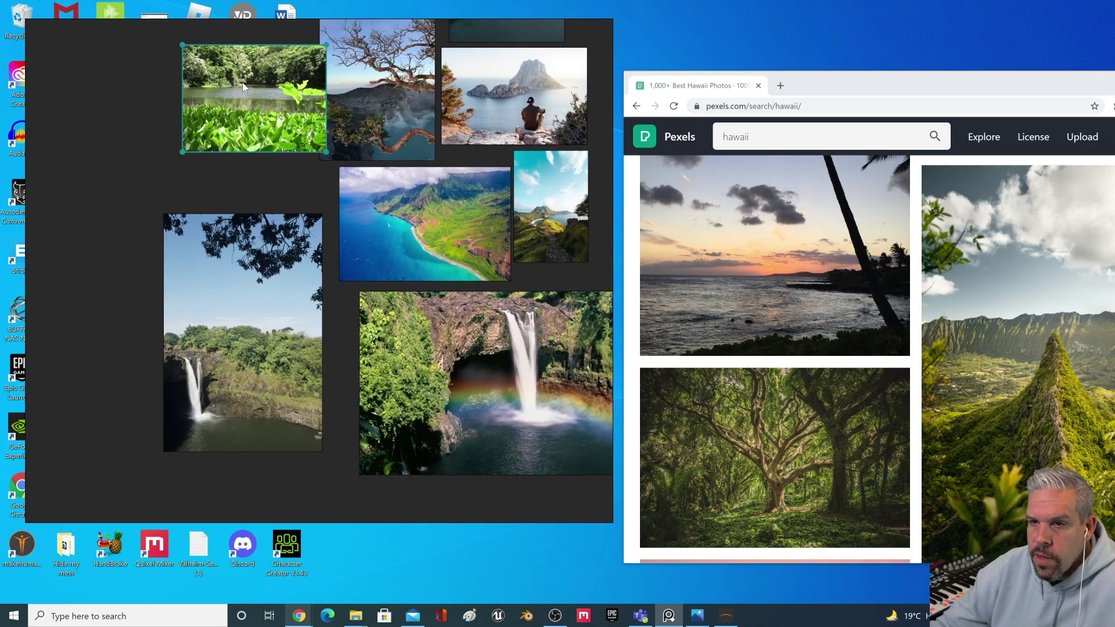
click(250, 98)
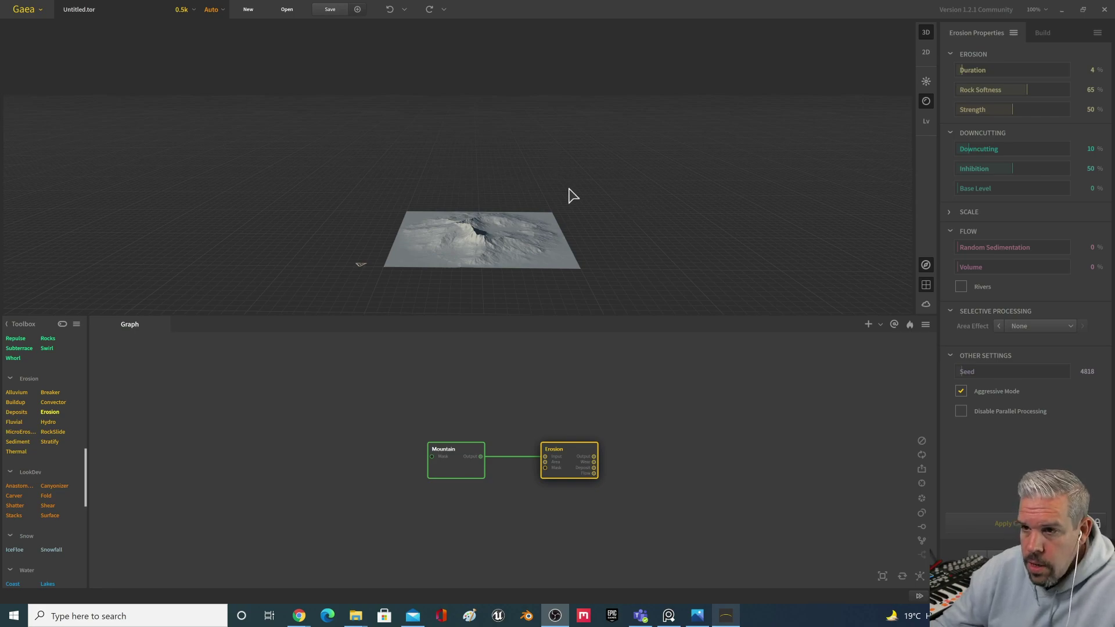
- Switch to Gaea and inspect the eroded mountain terrain from several angles and distances in the 3D view
drag(572, 195, 532, 265)
scroll(532, 266, up, 4)
scroll(532, 265, down, 3)
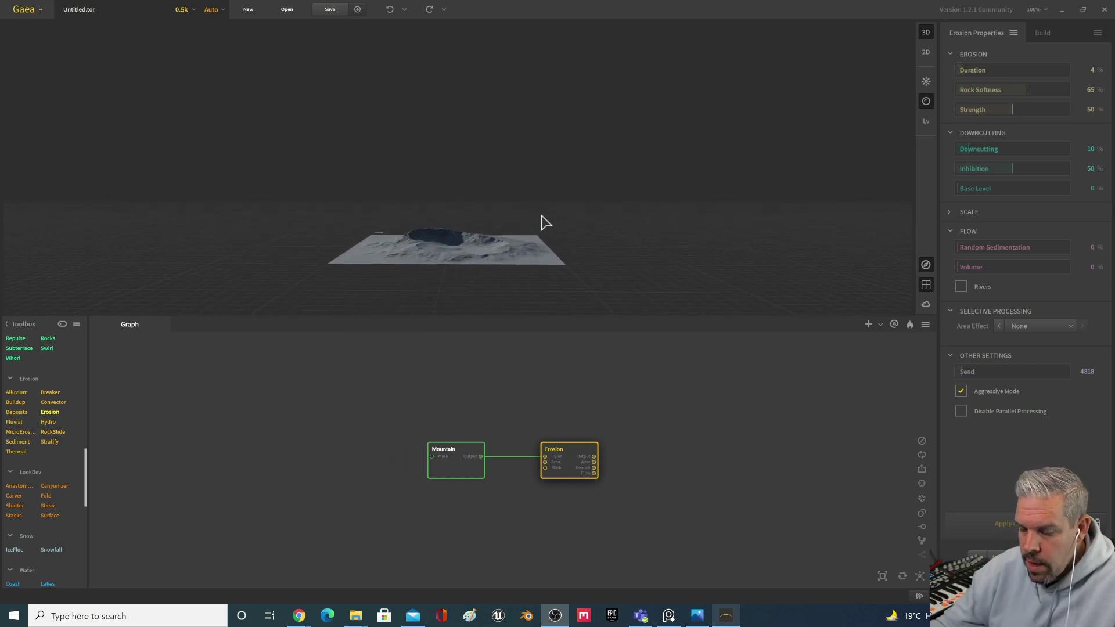
drag(549, 214, 540, 248)
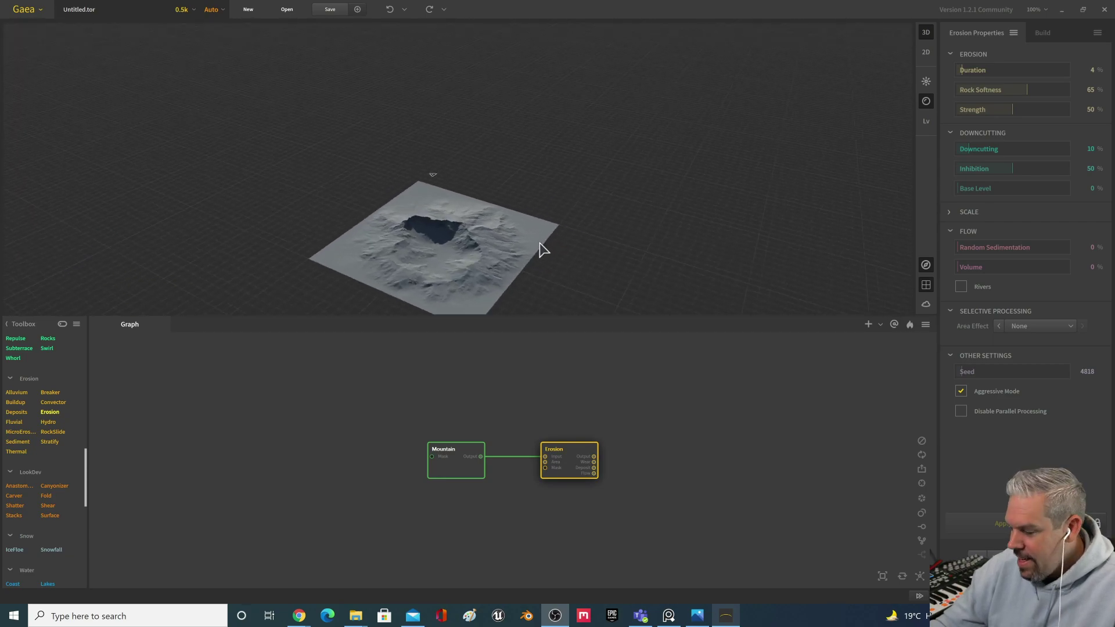
scroll(538, 239, down, 3)
scroll(537, 234, up, 5)
scroll(537, 233, down, 4)
scroll(536, 232, up, 3)
middle_drag(536, 232, 572, 248)
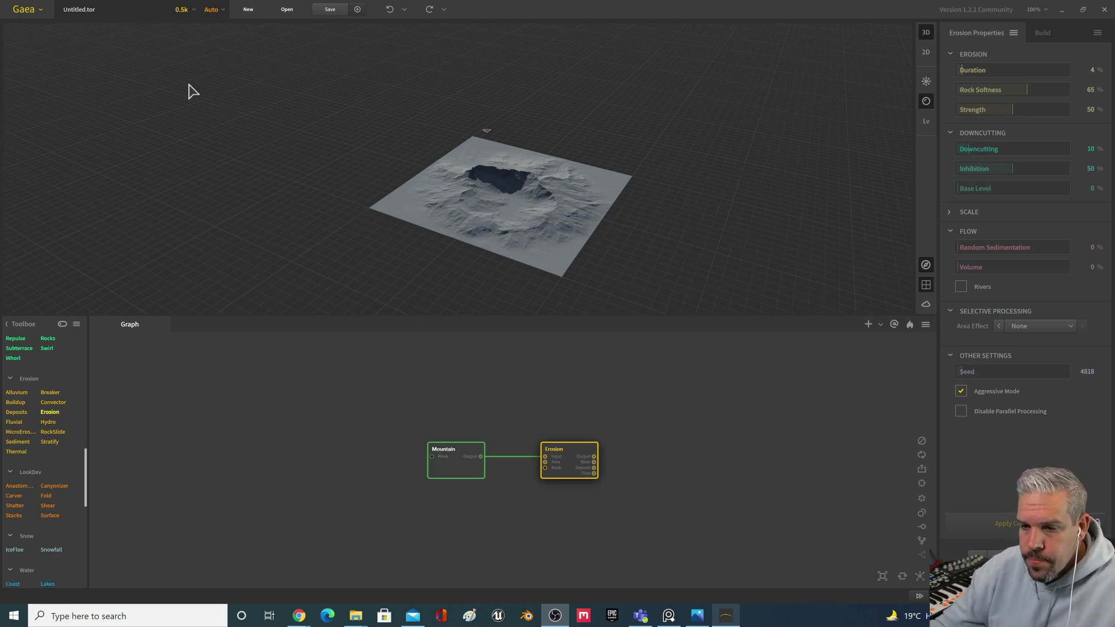
- Set the node style to Extended in the workspace preferences
click(23, 11)
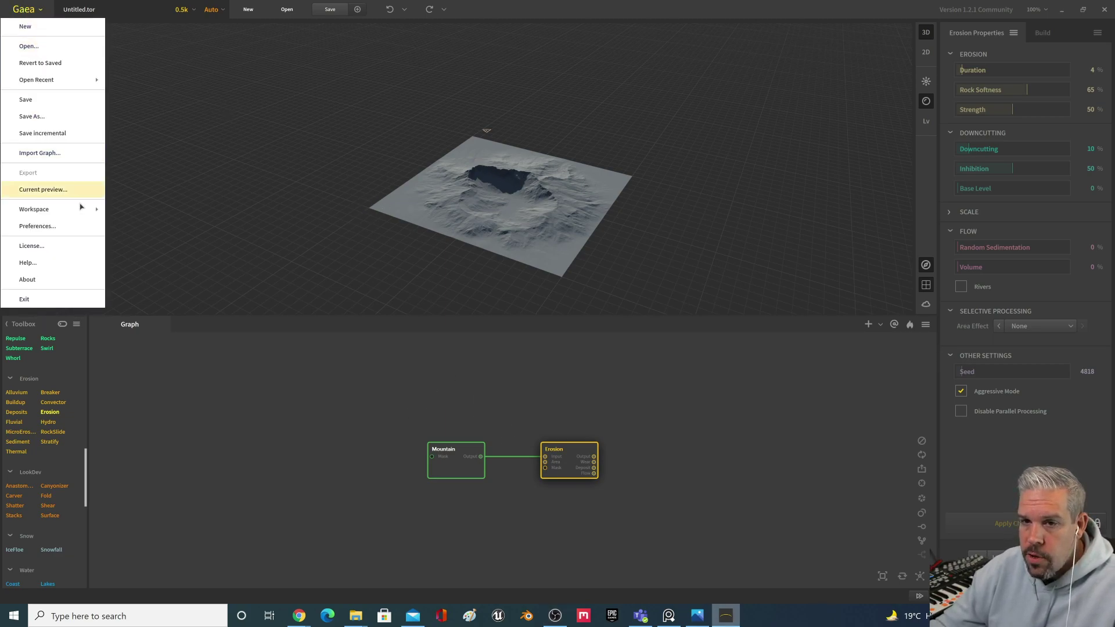
mouse_move(82, 209)
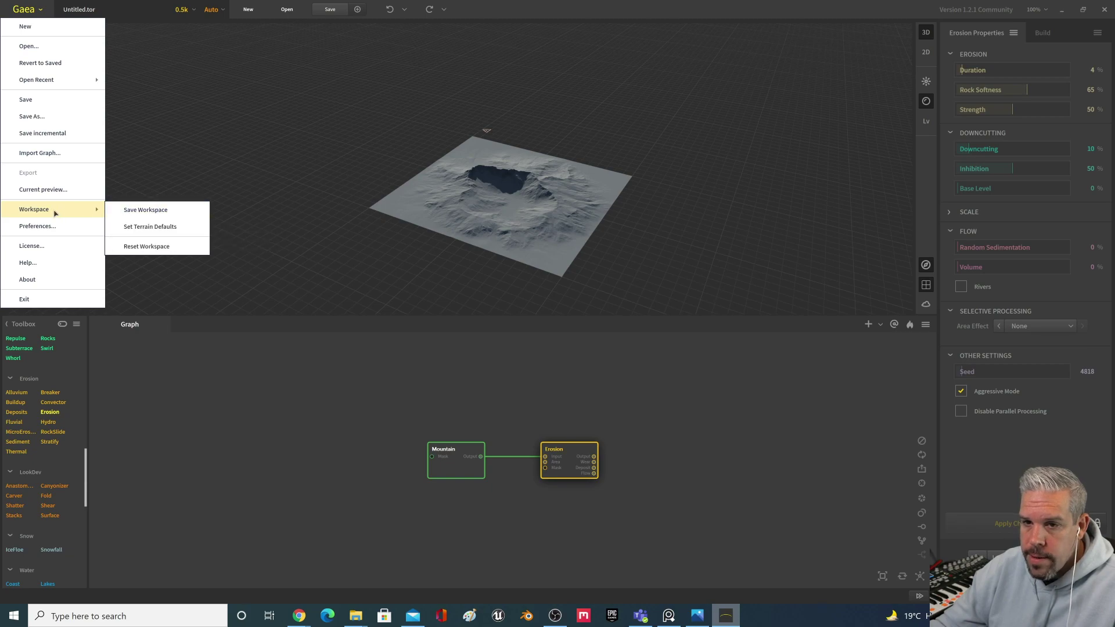
click(60, 227)
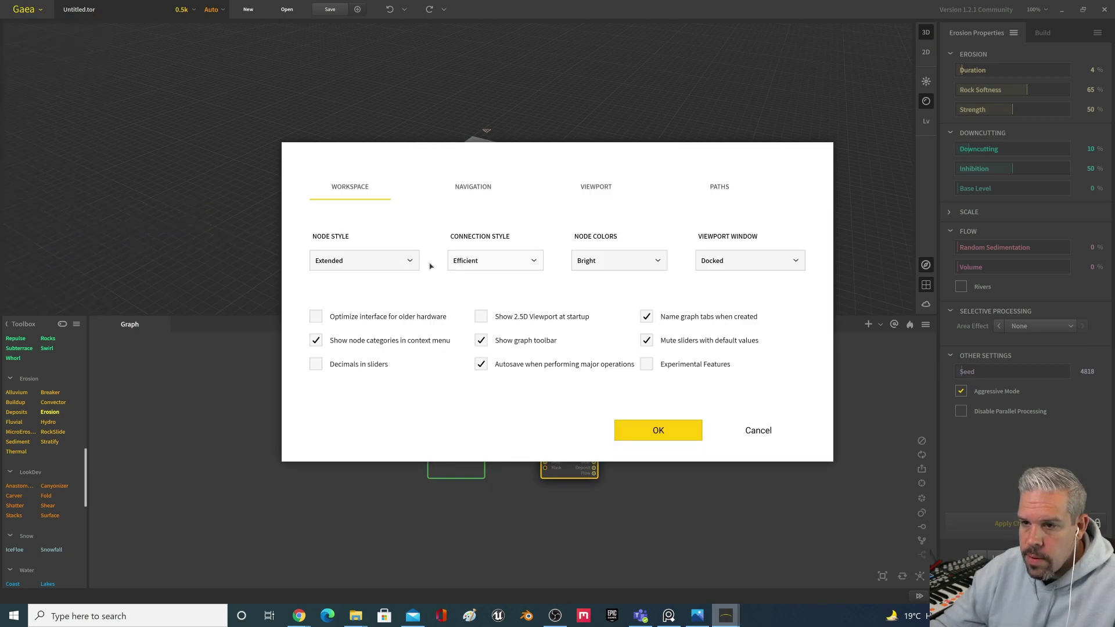
click(382, 267)
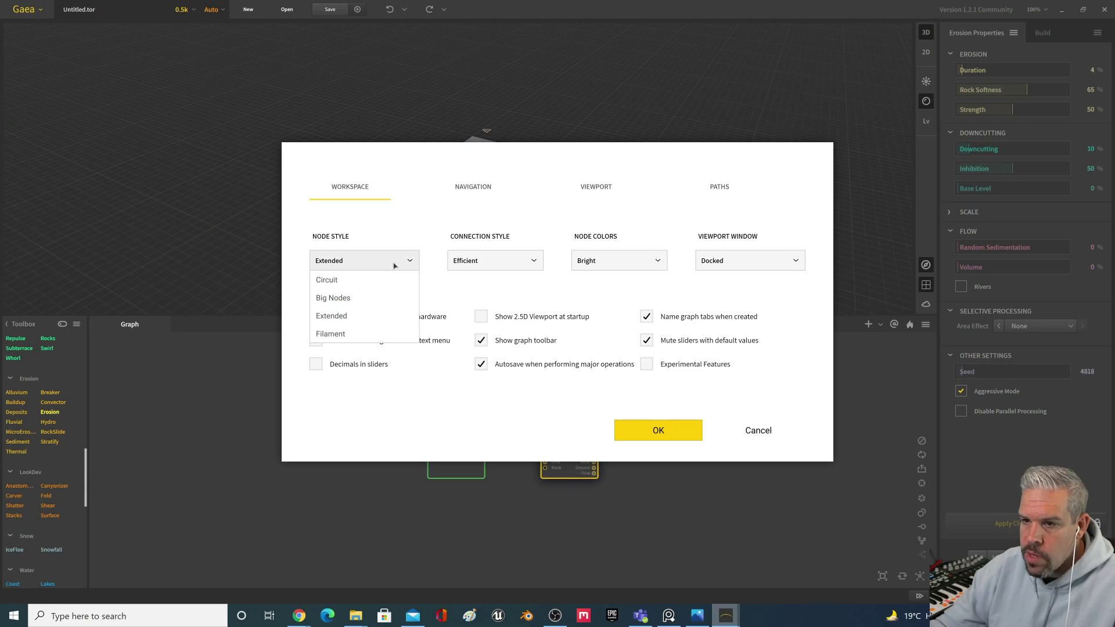
click(370, 321)
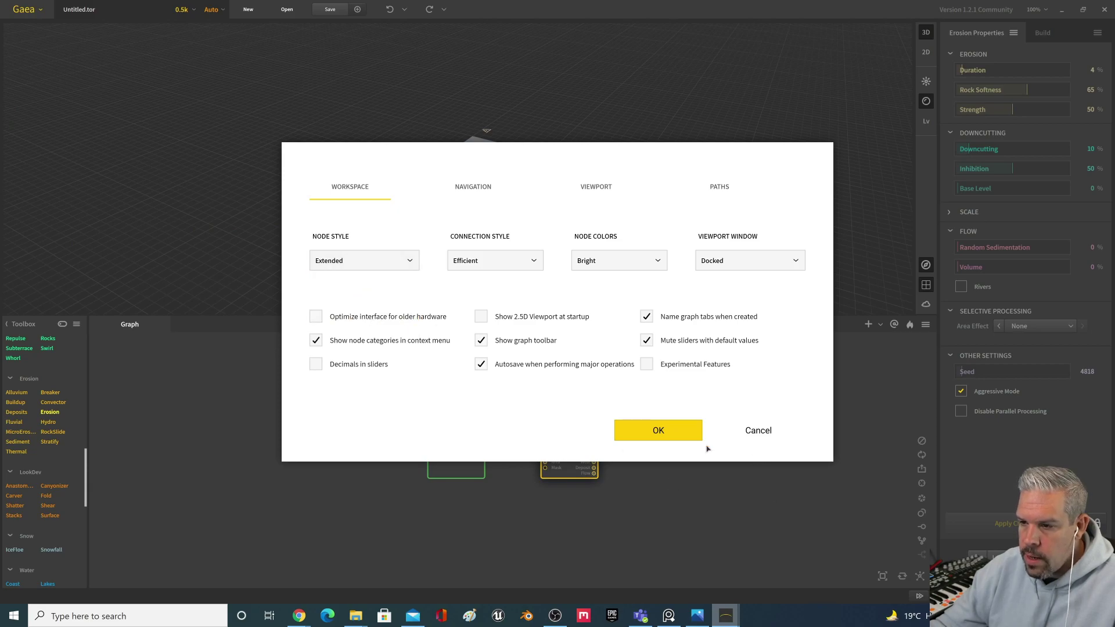
click(673, 434)
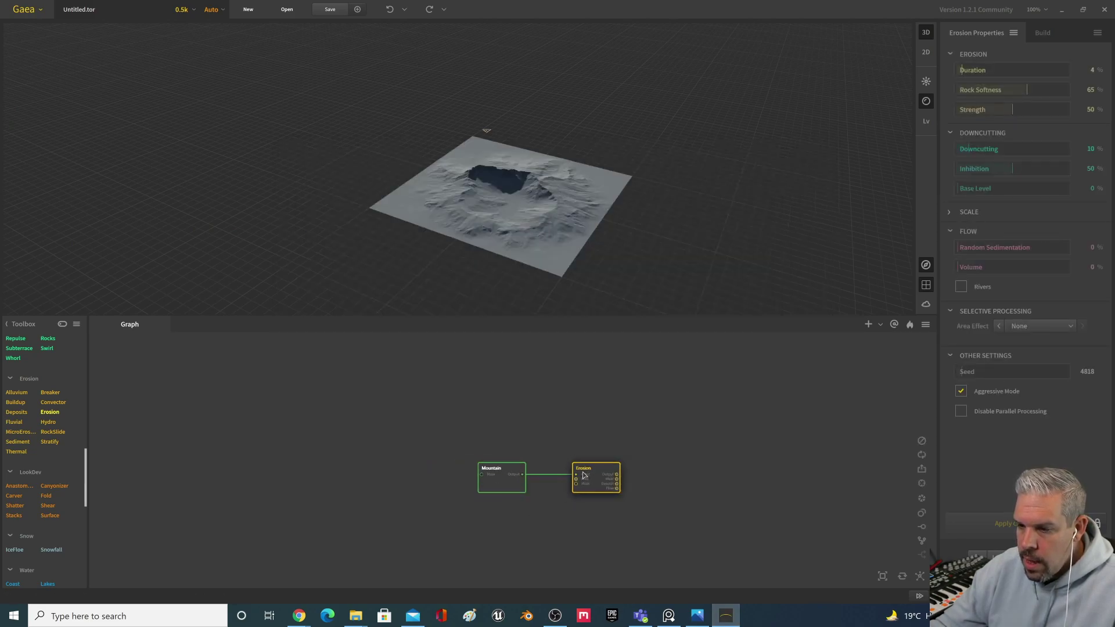
- Add a Cracks primitive node to the graph and connect its output to the Mountain node's Mask input
scroll(611, 461, up, 4)
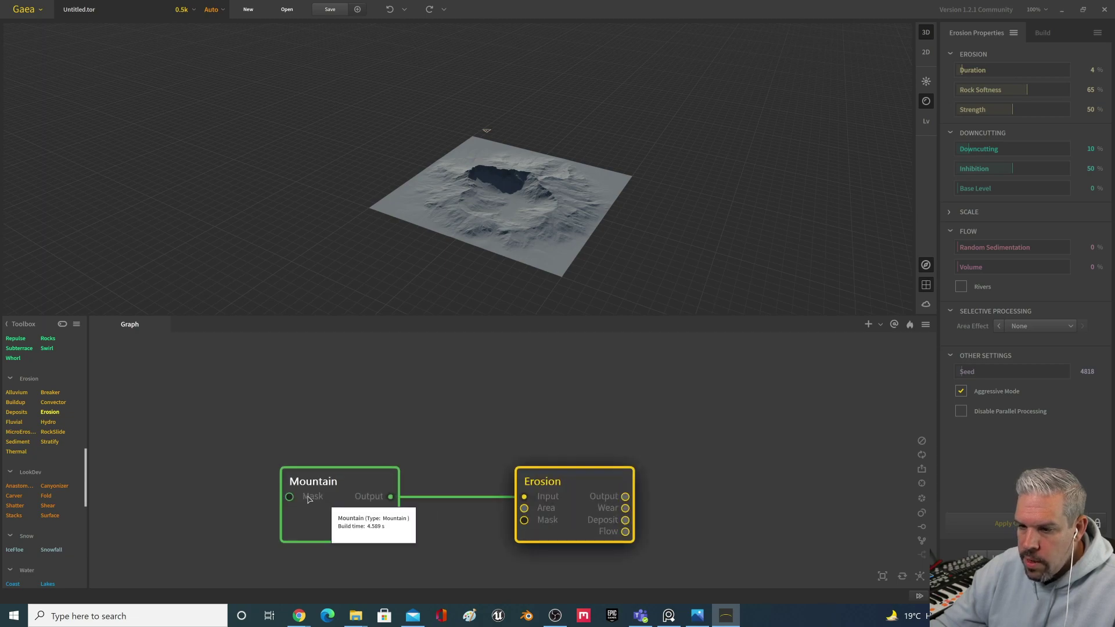
scroll(648, 504, down, 2)
scroll(681, 526, up, 1)
middle_drag(668, 504, 646, 445)
middle_drag(583, 485, 662, 314)
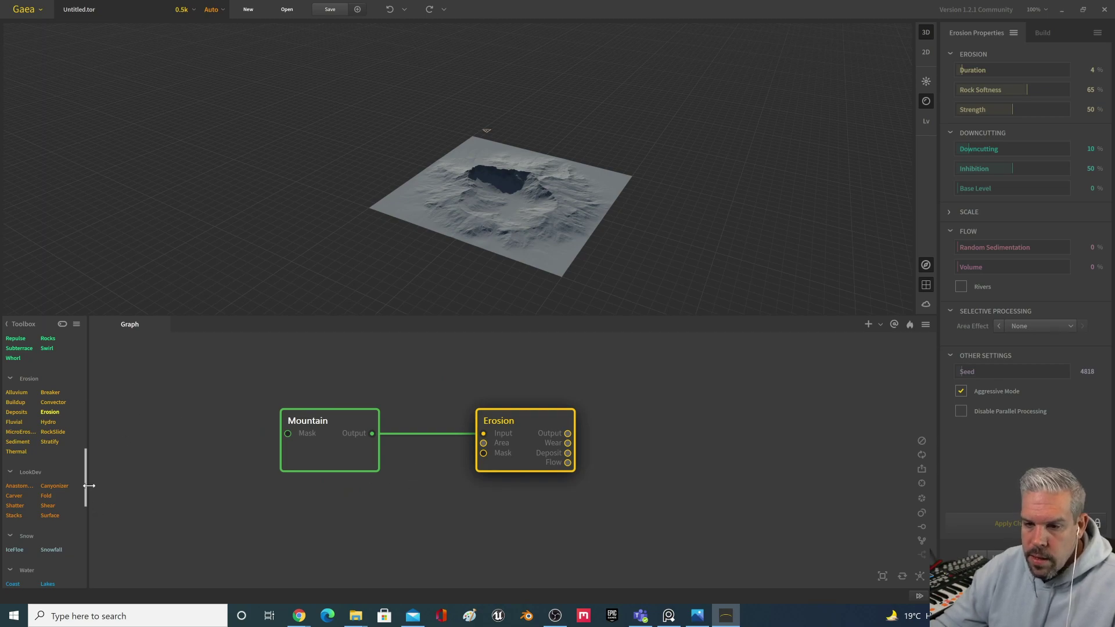
drag(85, 483, 92, 349)
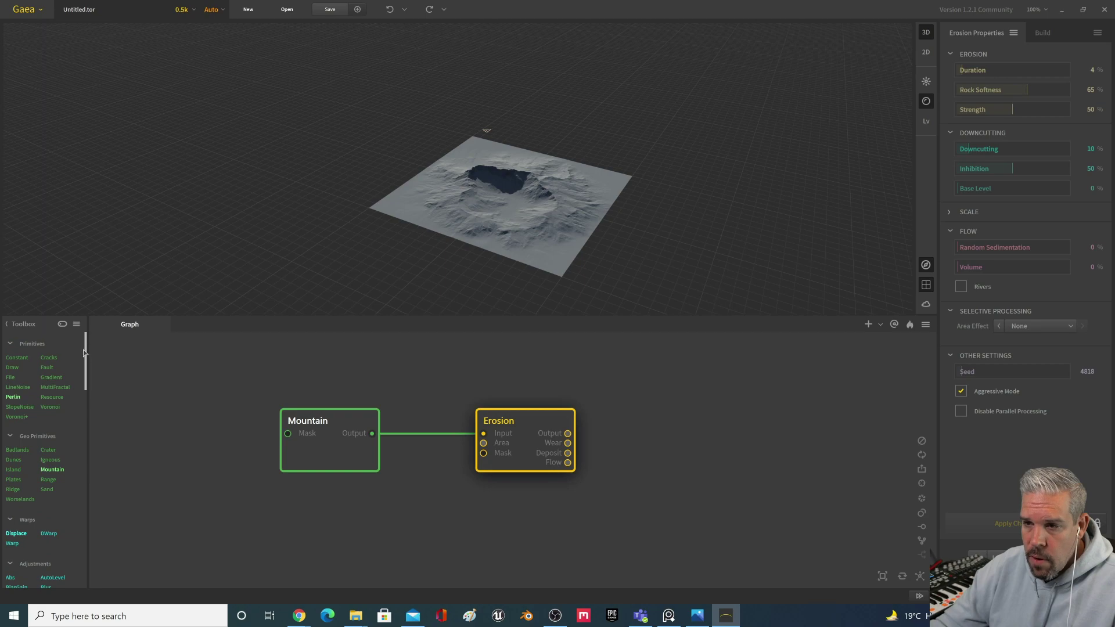
drag(160, 362, 288, 433)
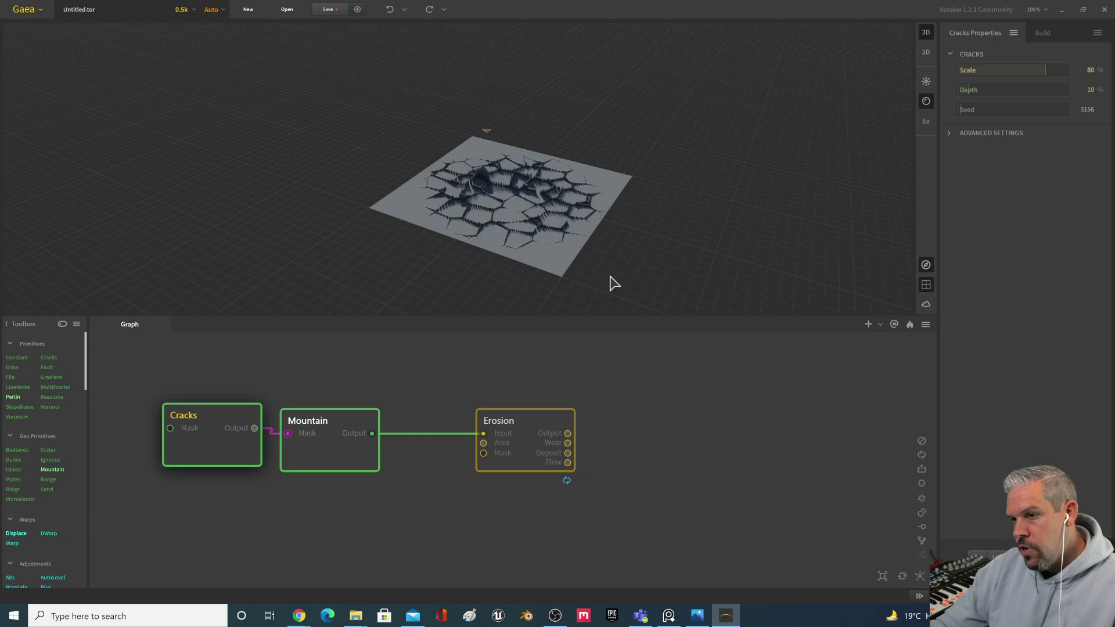
- Inspect the properties of the Erosion, Mountain and Cracks nodes in the graph
click(544, 426)
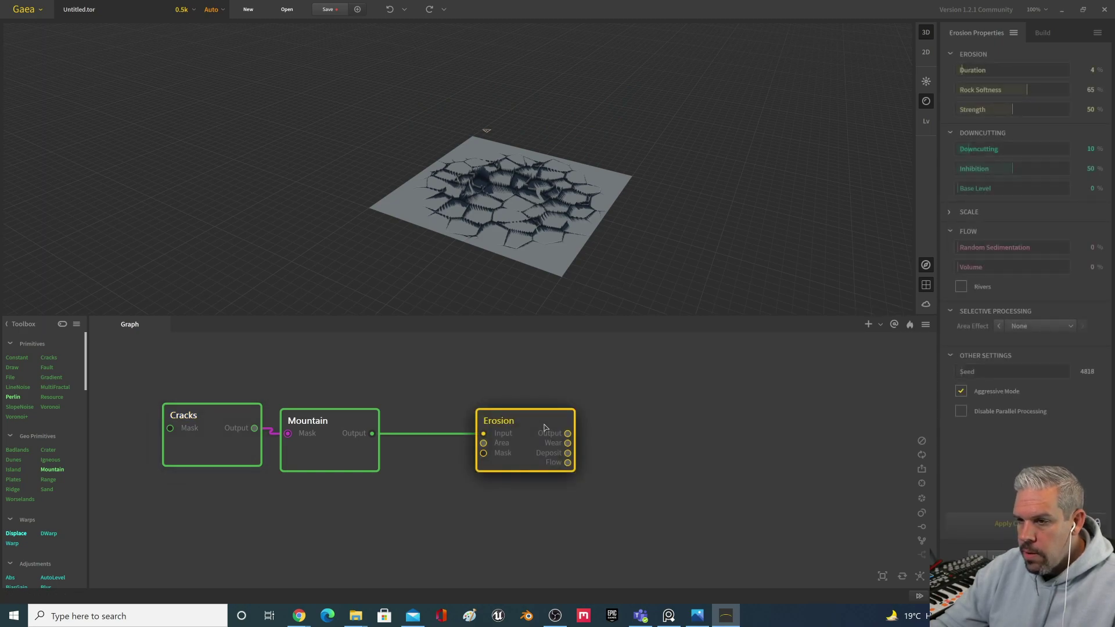
click(343, 411)
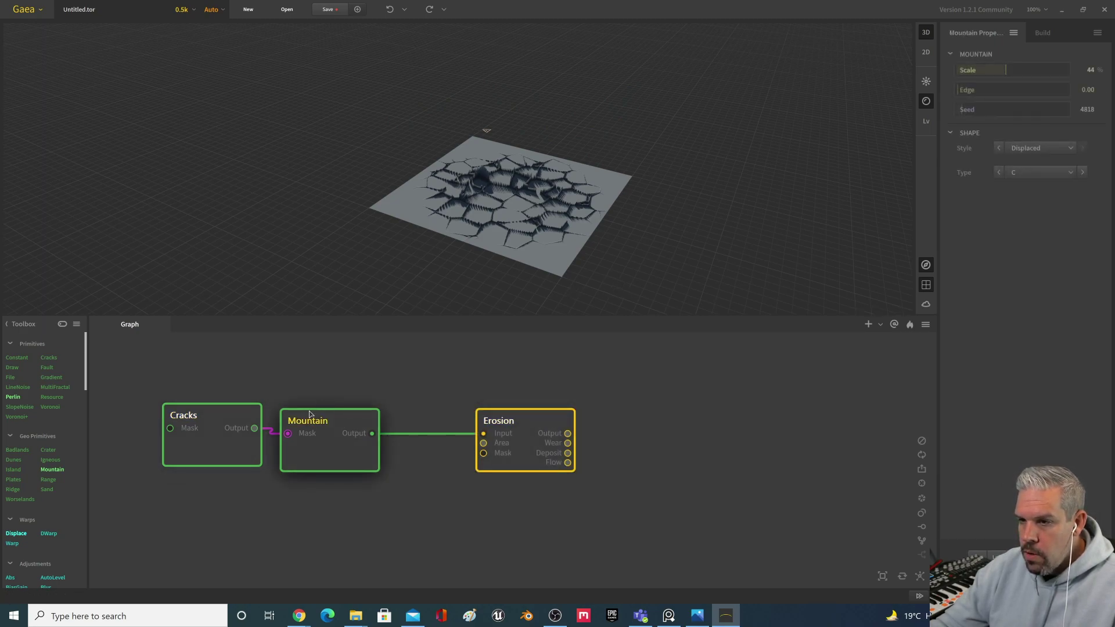
click(211, 464)
click(309, 456)
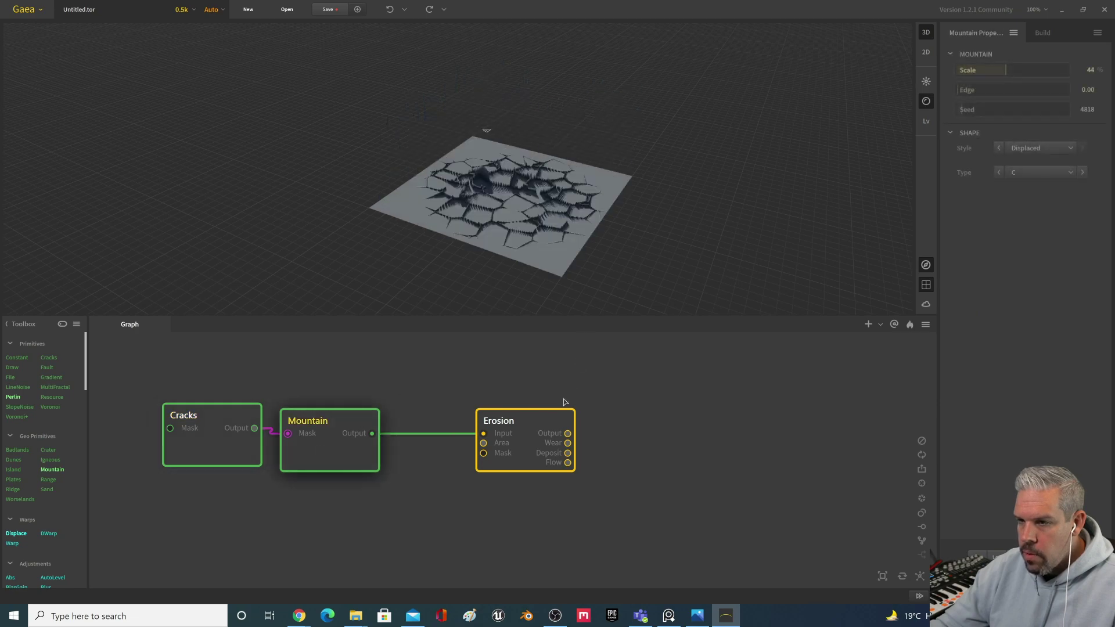
- Delete the Cracks node from the graph and rebuild the preview of the Mountain node
click(543, 427)
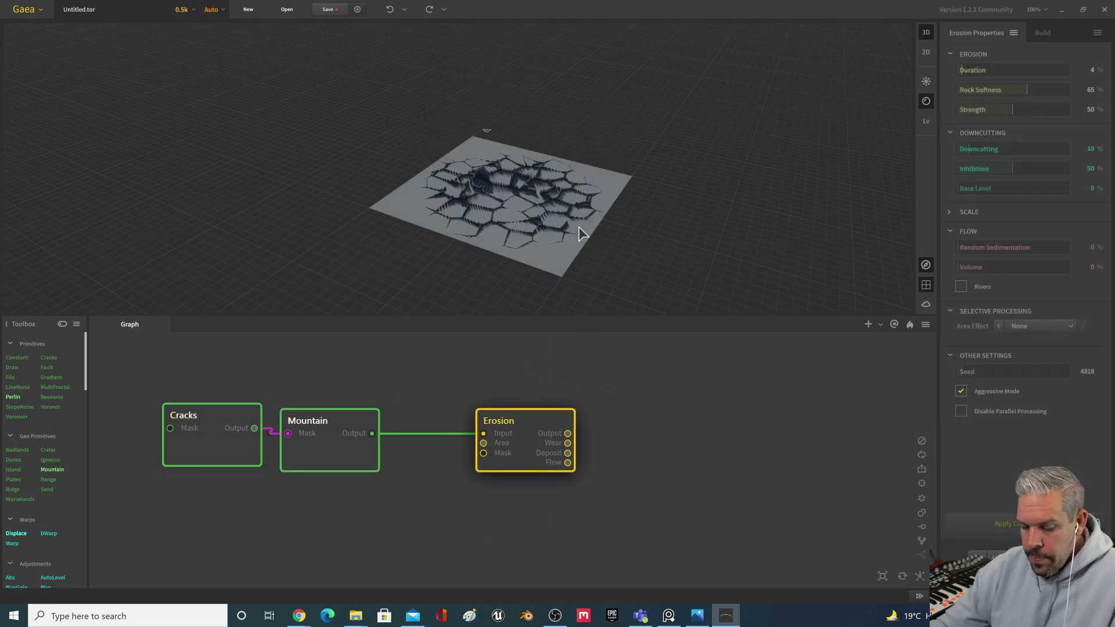
middle_drag(560, 230, 530, 223)
scroll(513, 246, up, 5)
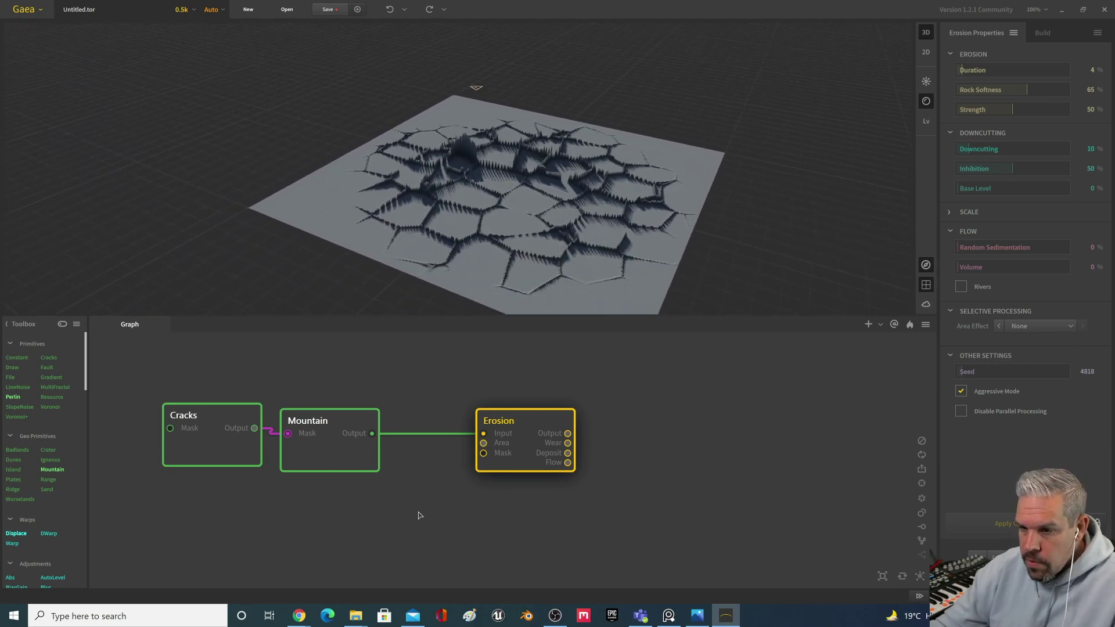
click(197, 439)
key(Delete)
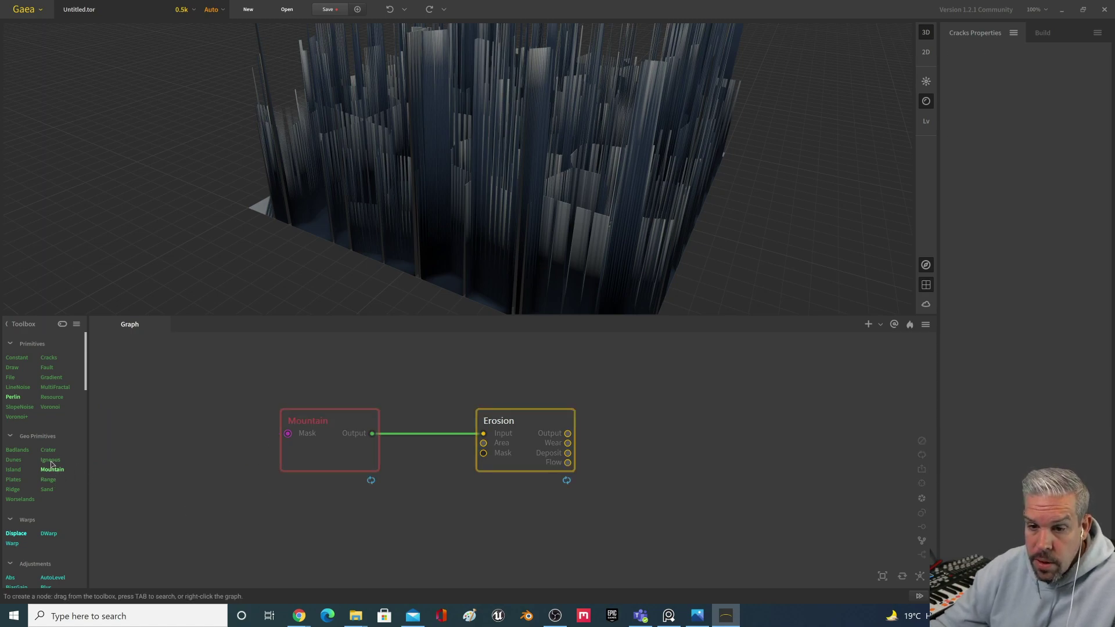
click(361, 475)
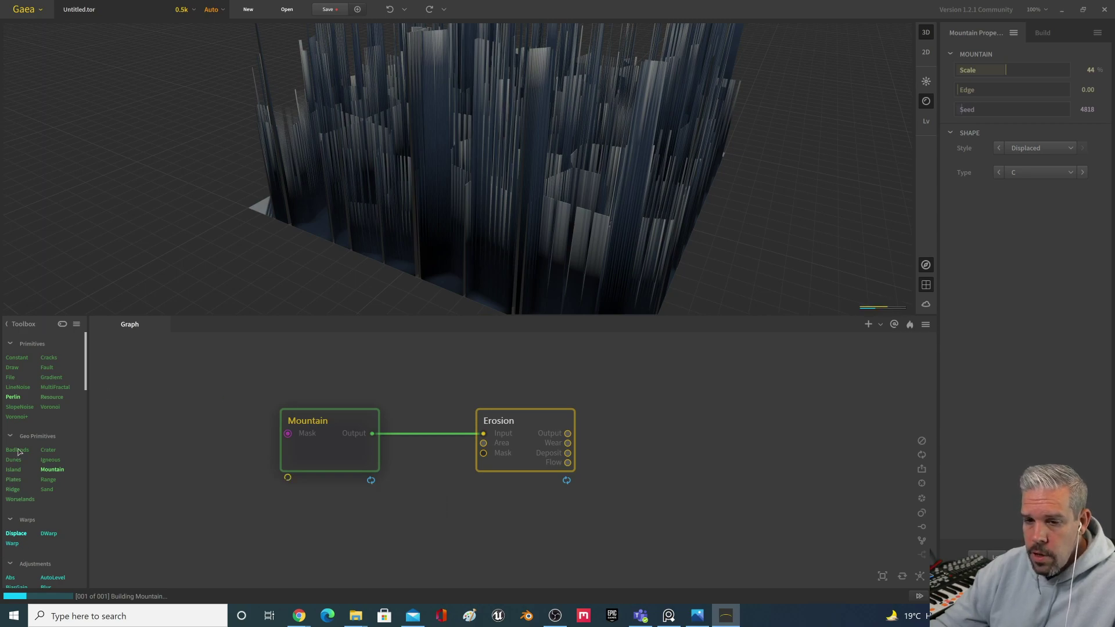
- Add a Crater geo primitive node below the Mountain node and compare the previews of both shapes
scroll(33, 490, down, 10)
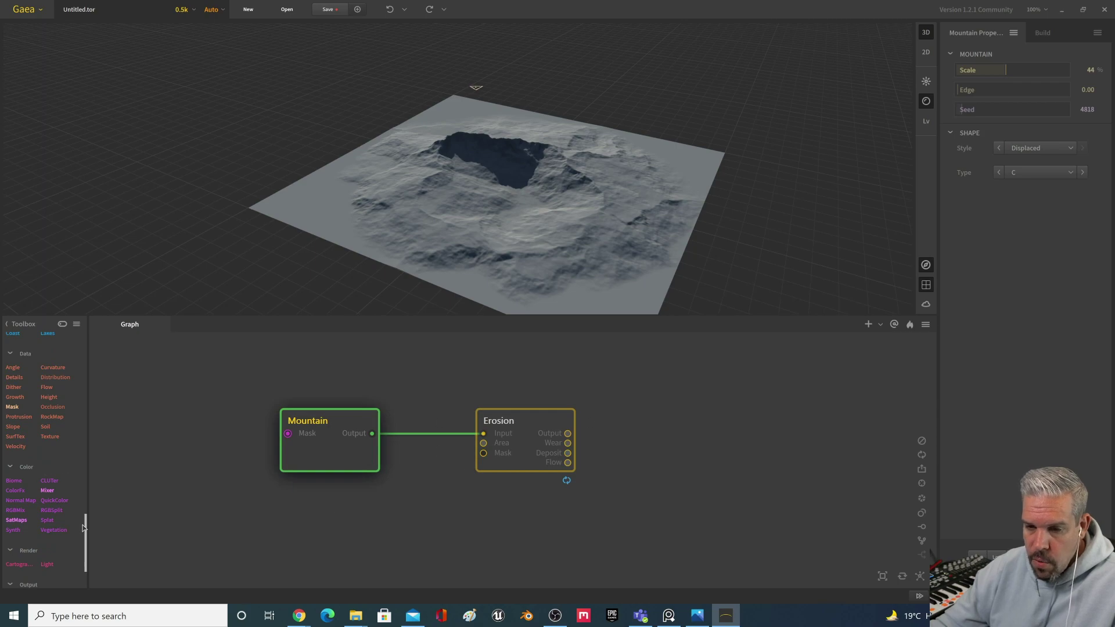
drag(86, 534, 89, 350)
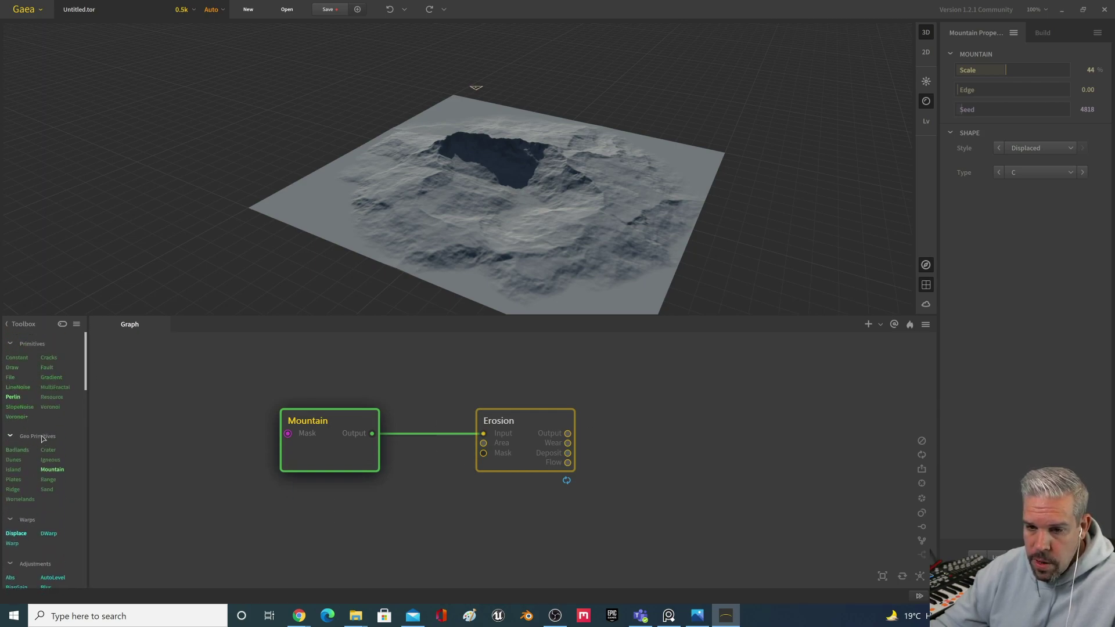
scroll(56, 434, down, 1)
drag(48, 397, 282, 518)
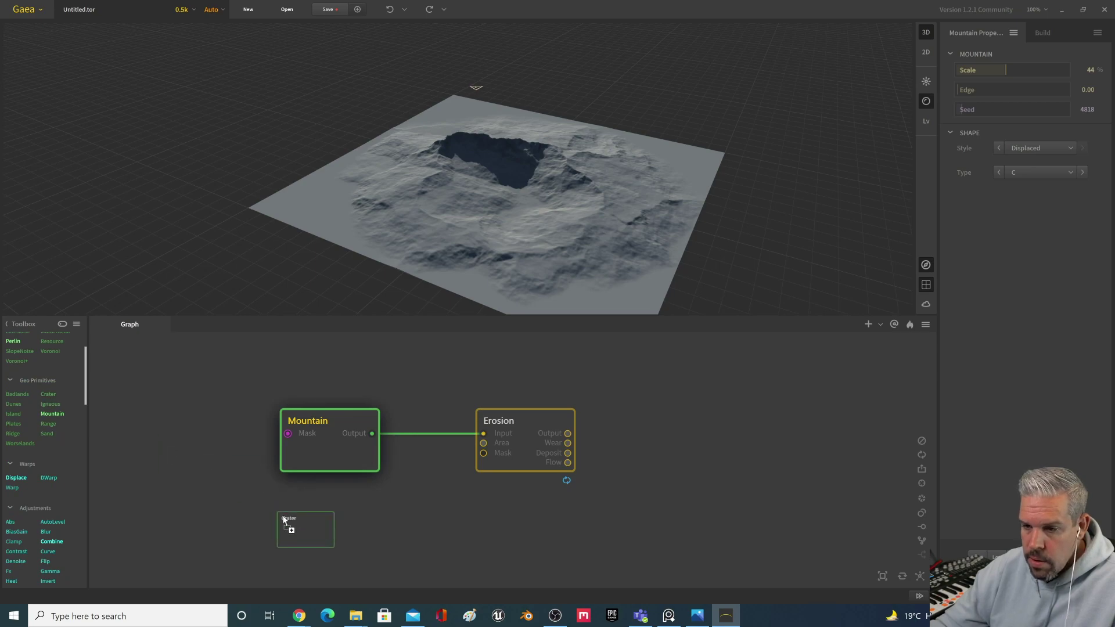
drag(355, 544, 364, 534)
click(343, 553)
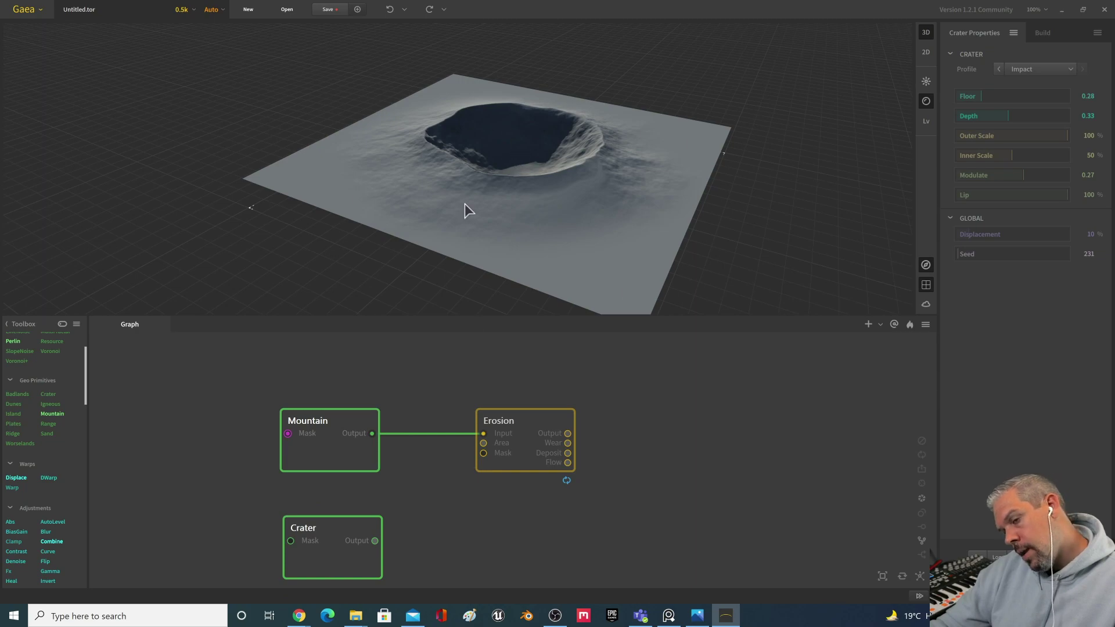
click(336, 465)
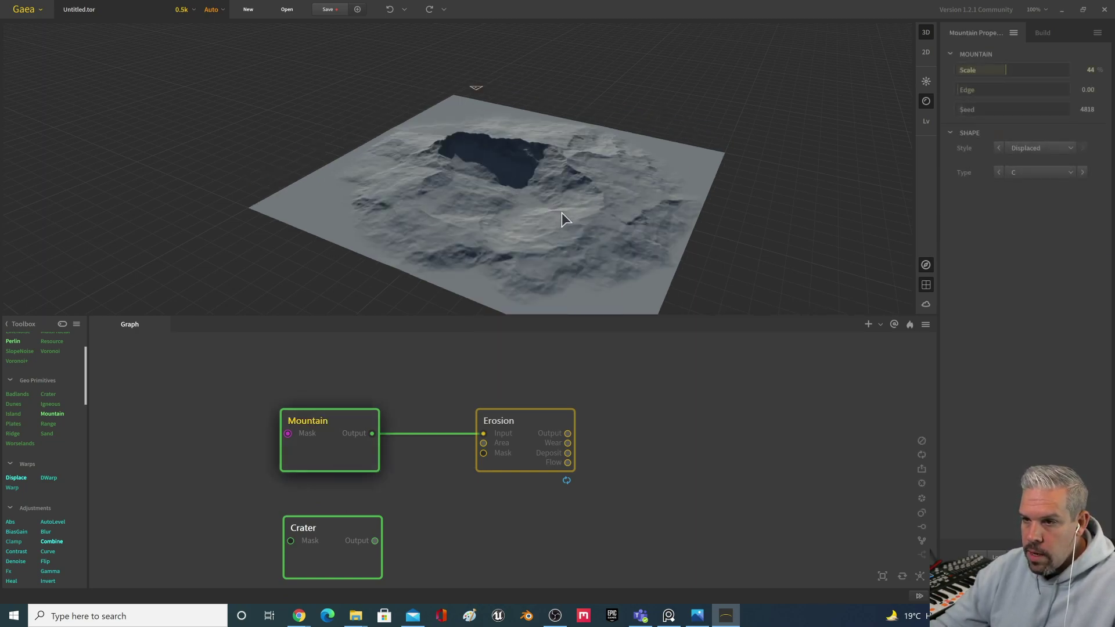
drag(453, 236, 585, 275)
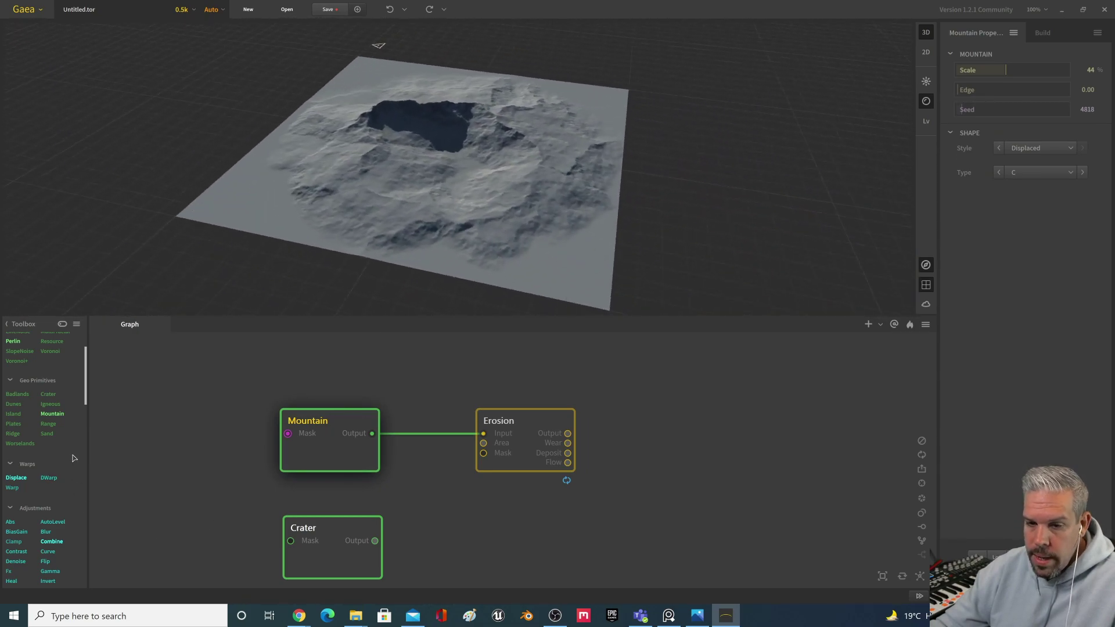
- Add a Combine node and connect the Erosion output to its Input and the Crater output to Input2
scroll(70, 459, down, 1)
drag(46, 518, 627, 501)
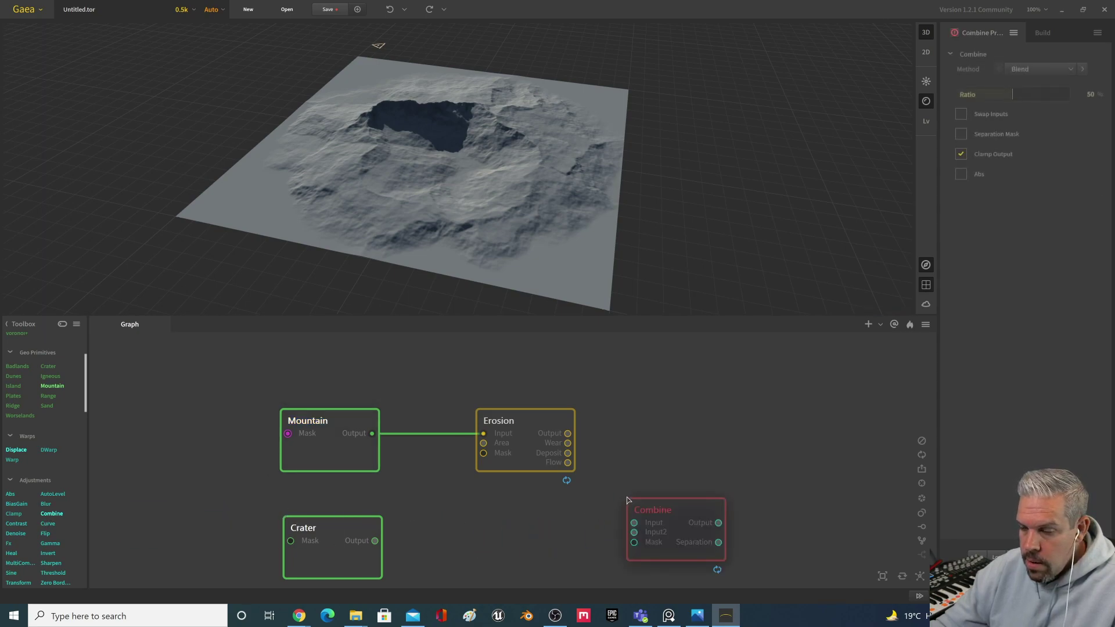
drag(375, 540, 633, 532)
drag(607, 452, 634, 522)
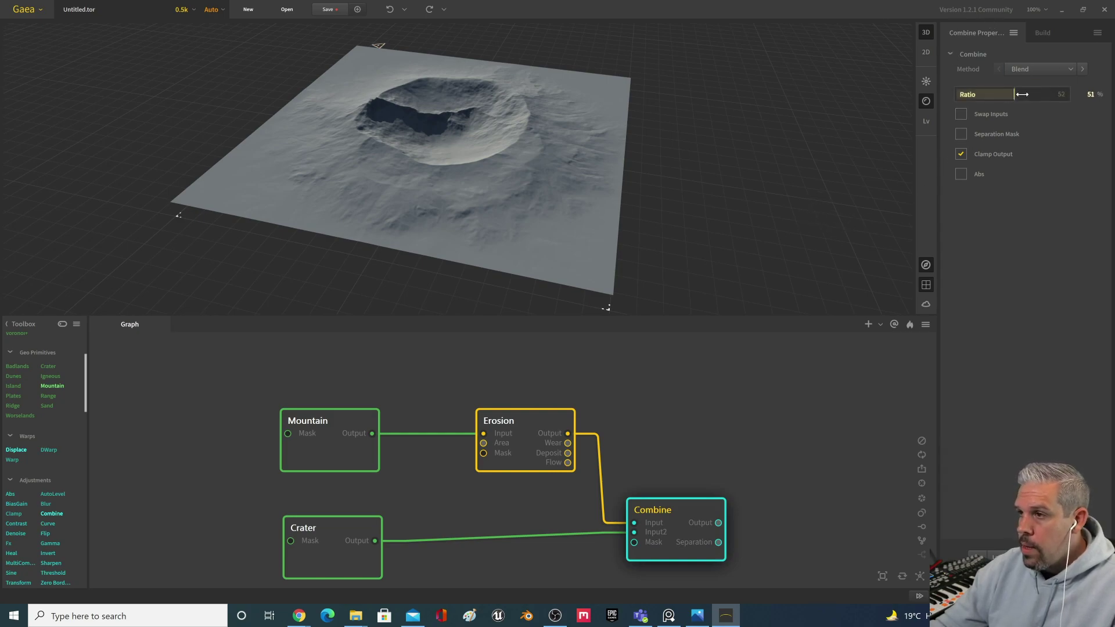
- Try different blend ratios on the Combine node and leave the Ratio at 58%
drag(1019, 94, 1046, 94)
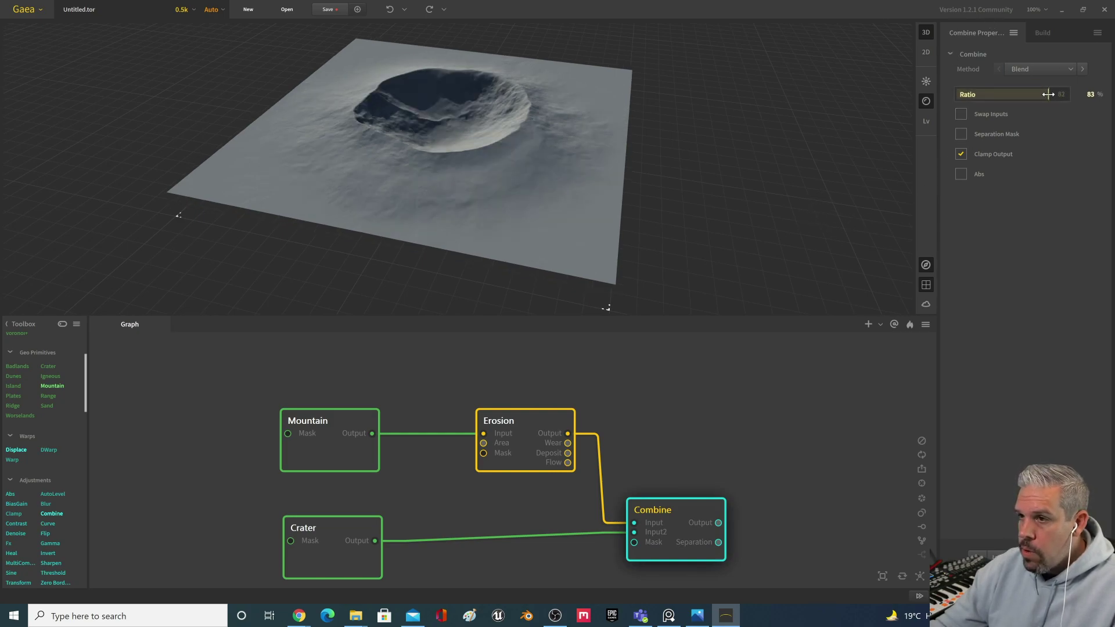
click(991, 95)
click(1033, 97)
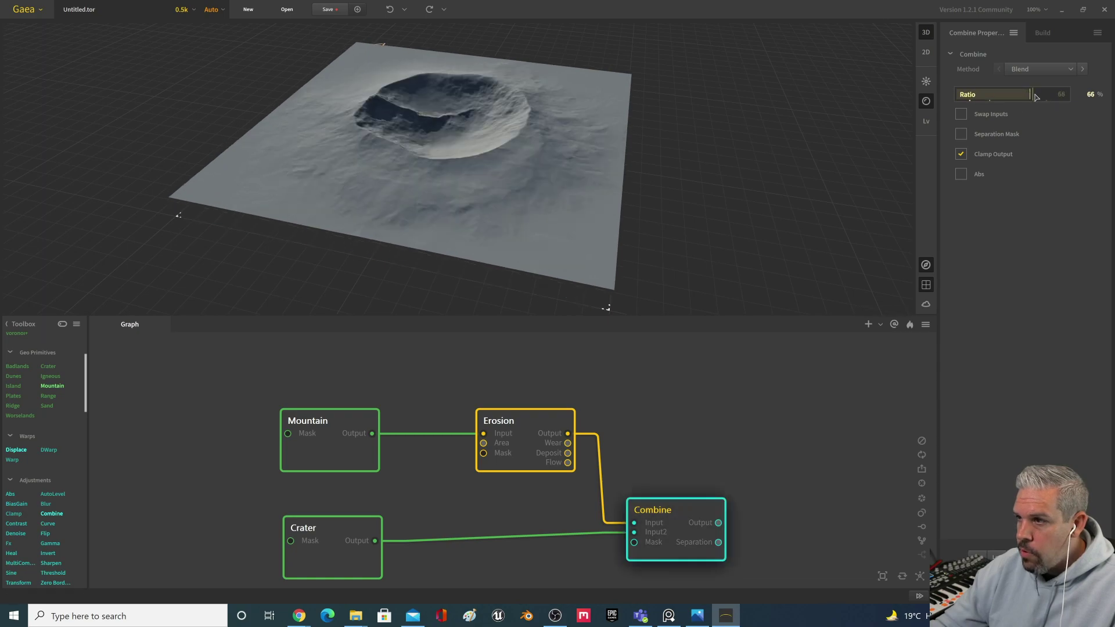
drag(1033, 99, 1020, 99)
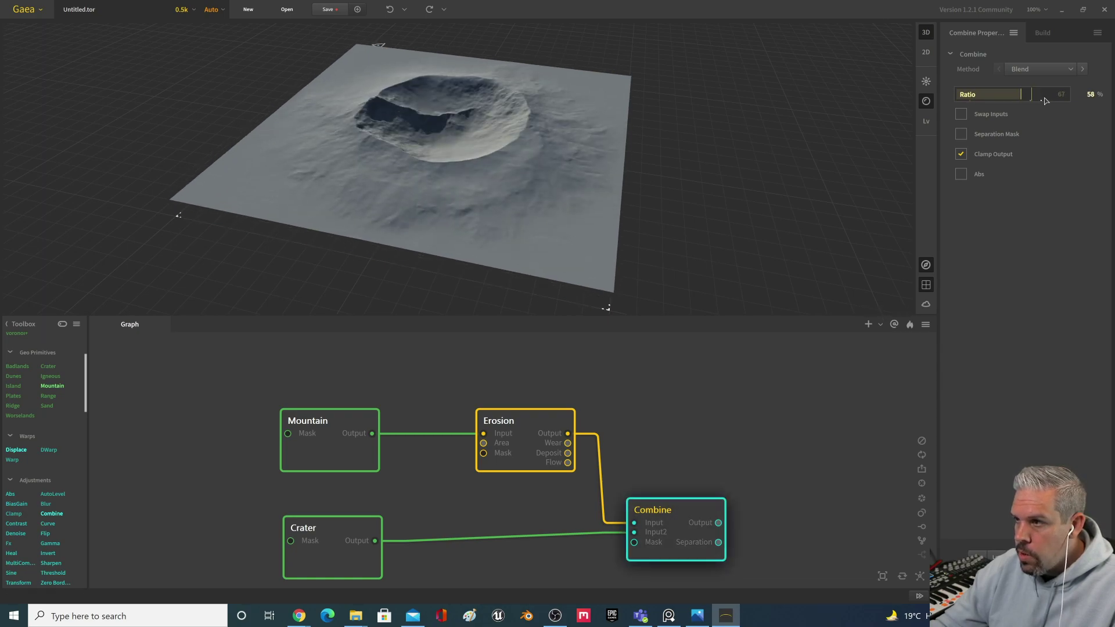
- Try the Screen and Subtract methods on the Combine node and set its method to Divide
click(1066, 75)
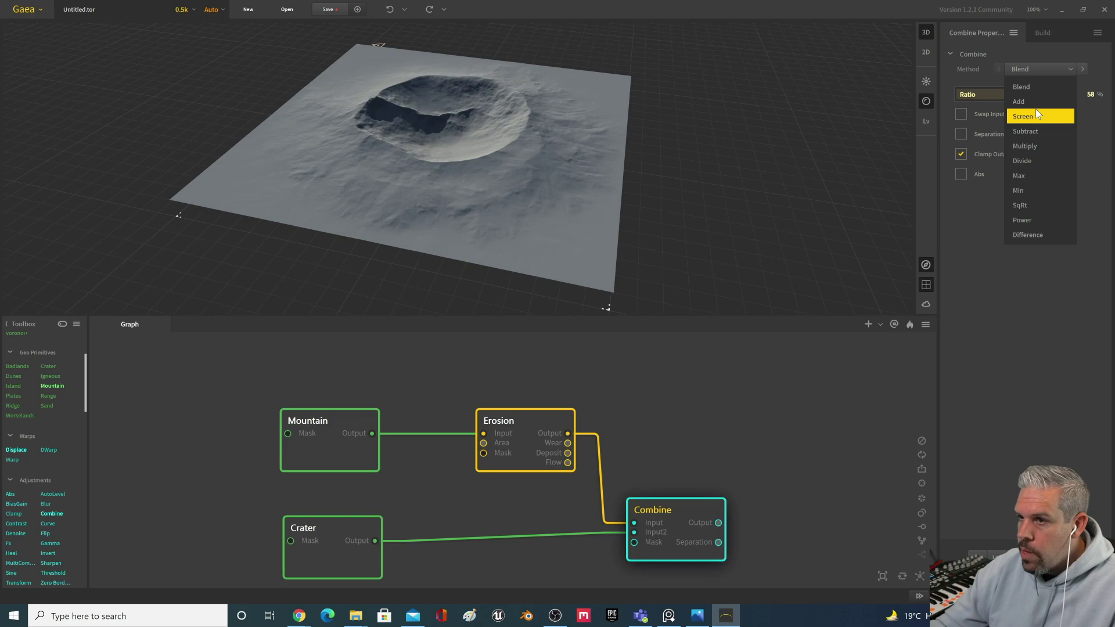
click(1036, 109)
click(1039, 69)
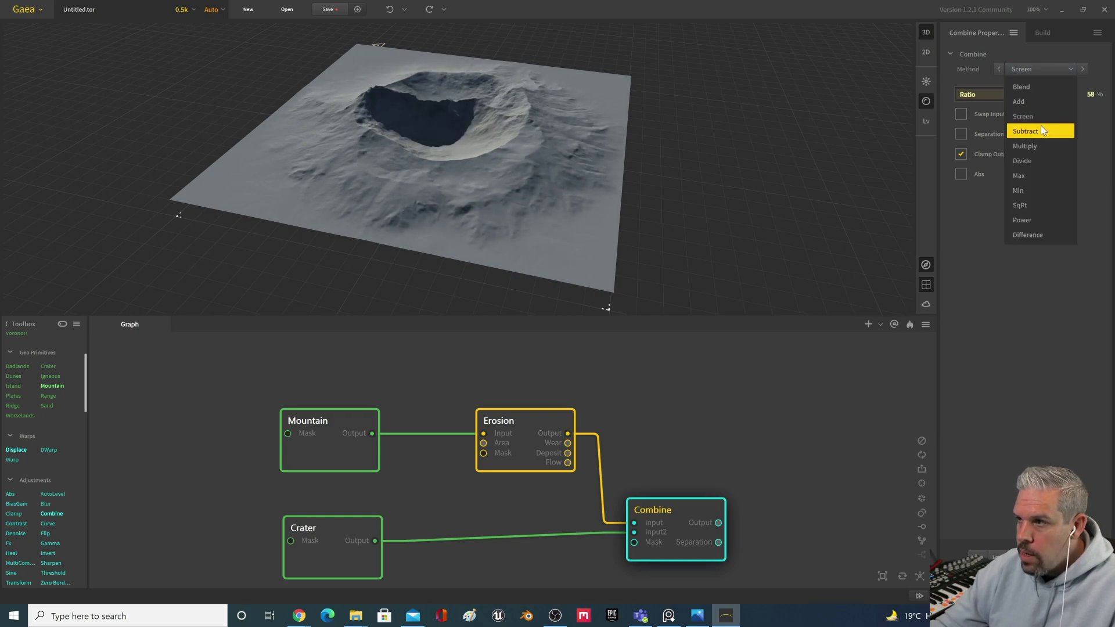
click(1040, 127)
click(1049, 73)
click(1047, 149)
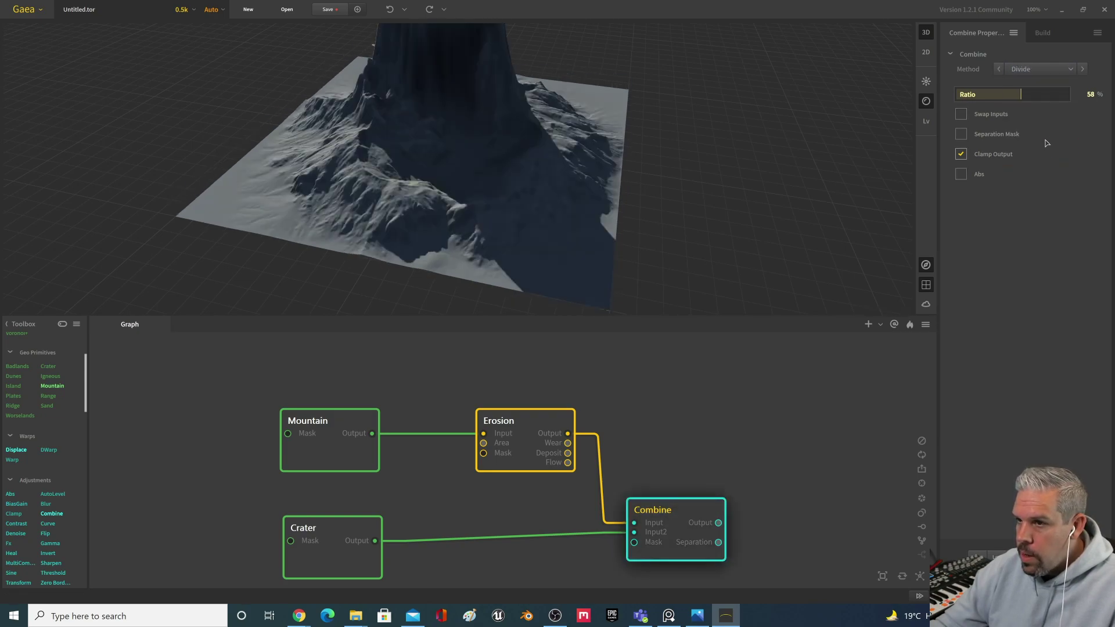
- Examine the combined crater and mountain terrain from several angles and distances in the 3D view
drag(675, 221, 617, 207)
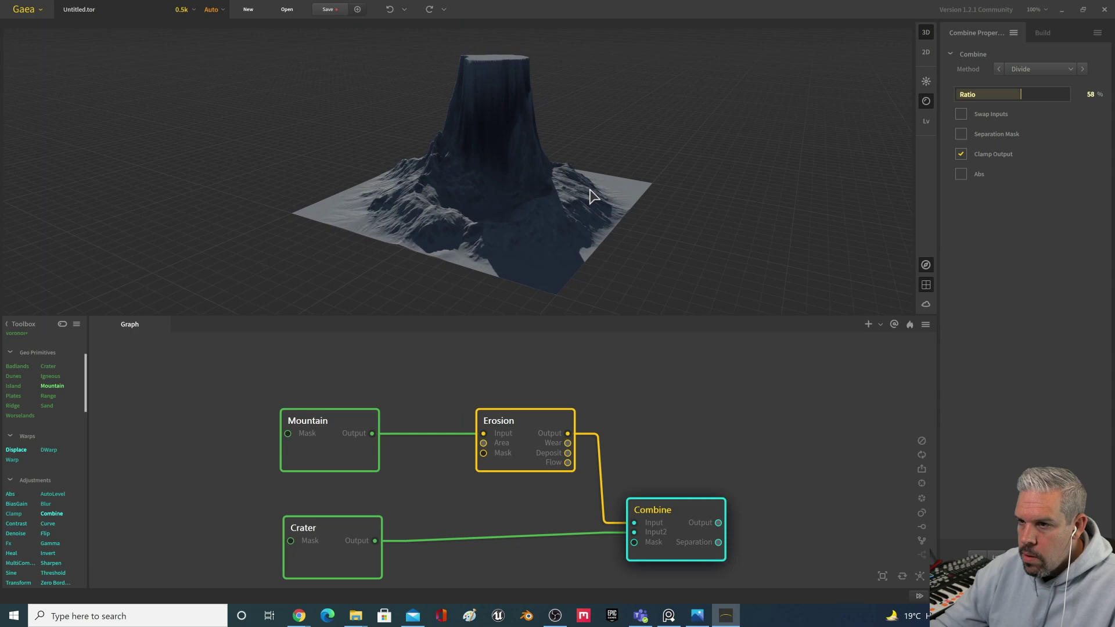
scroll(616, 185, down, 2)
drag(588, 187, 557, 231)
drag(557, 241, 547, 255)
scroll(548, 255, up, 3)
scroll(525, 273, up, 2)
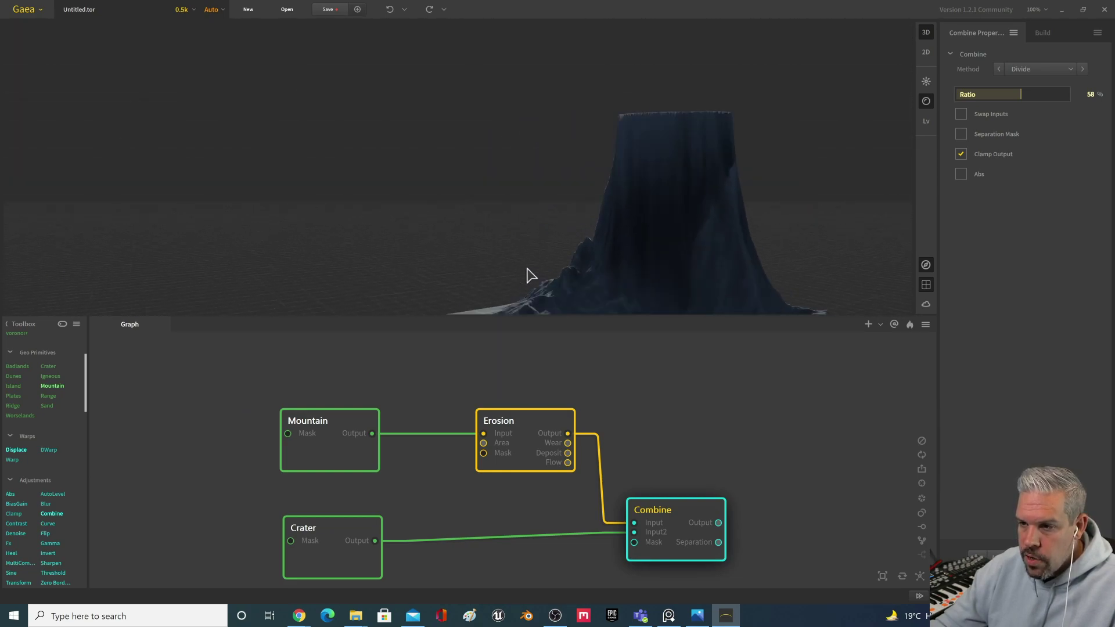
scroll(557, 291, down, 5)
scroll(584, 250, up, 1)
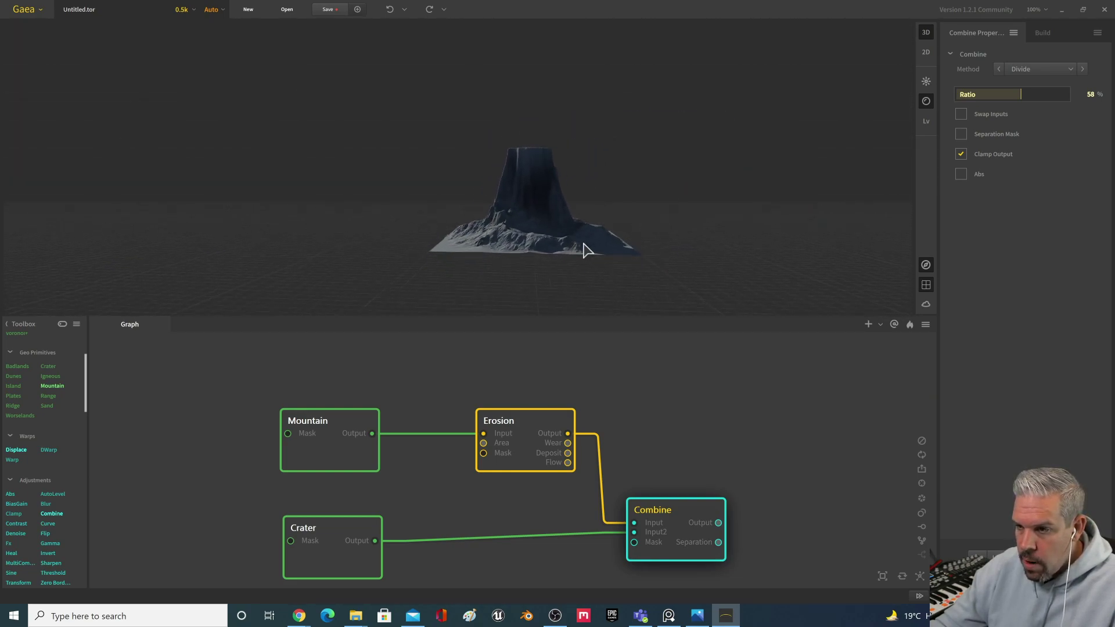
- Open the saved FirstLevel.tor project in place of the untitled terrain
click(24, 10)
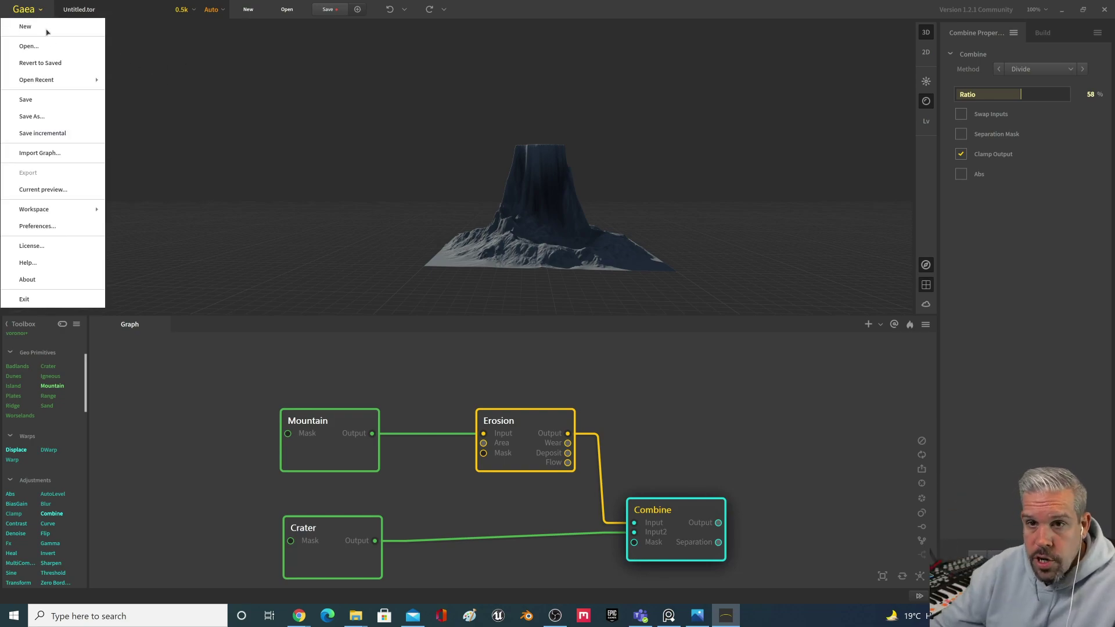
click(46, 47)
click(588, 321)
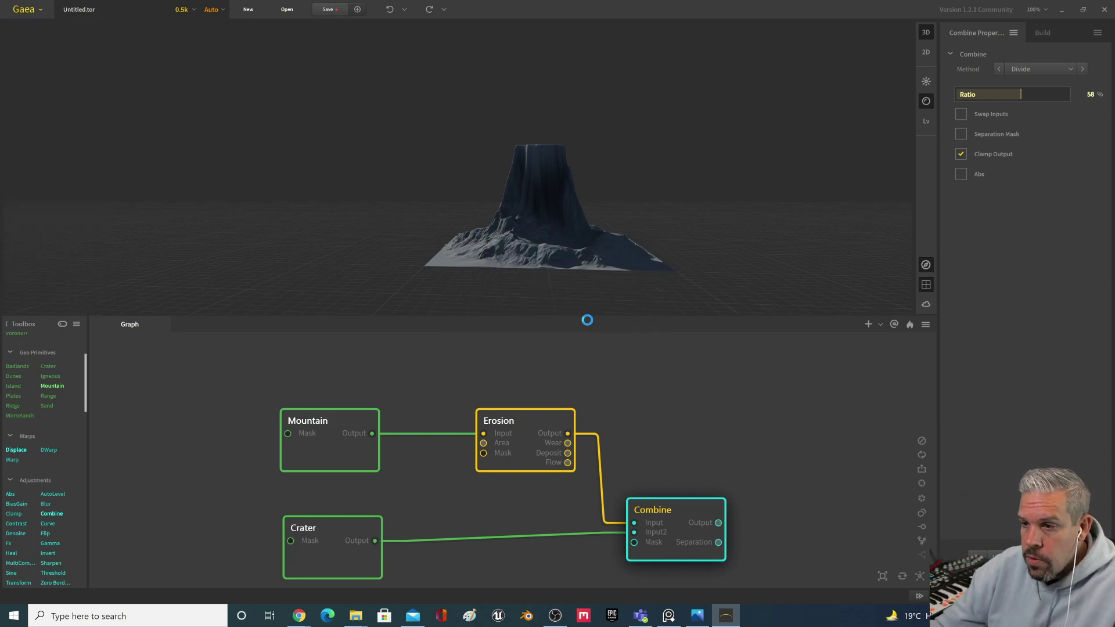
click(142, 166)
click(265, 243)
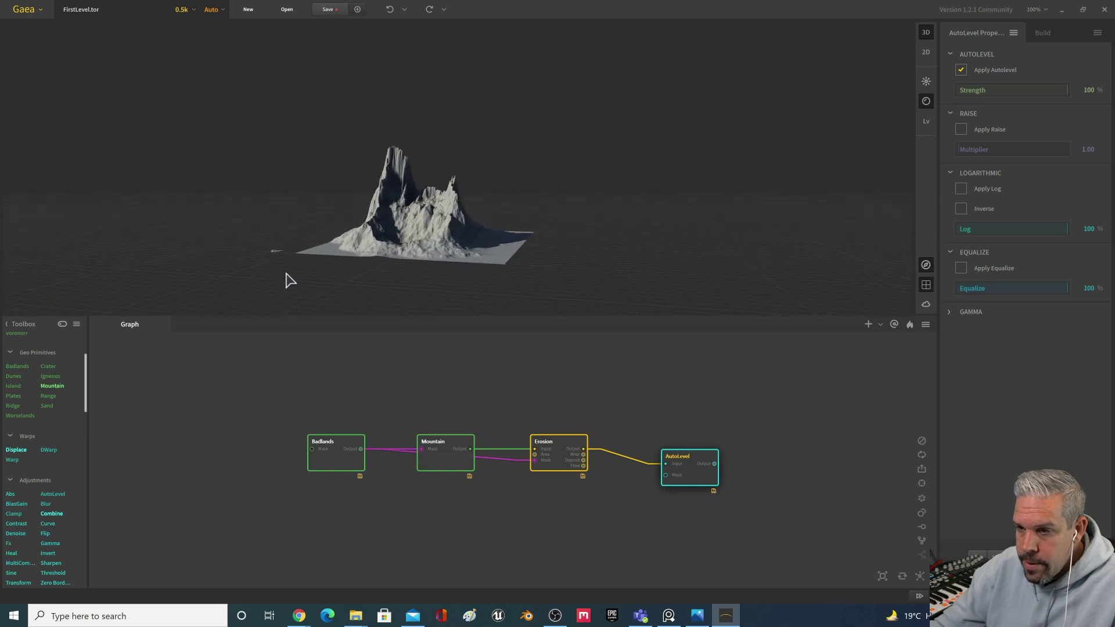
- Move the Mountain node above the row formed by the Badlands and Erosion nodes
drag(443, 261, 454, 256)
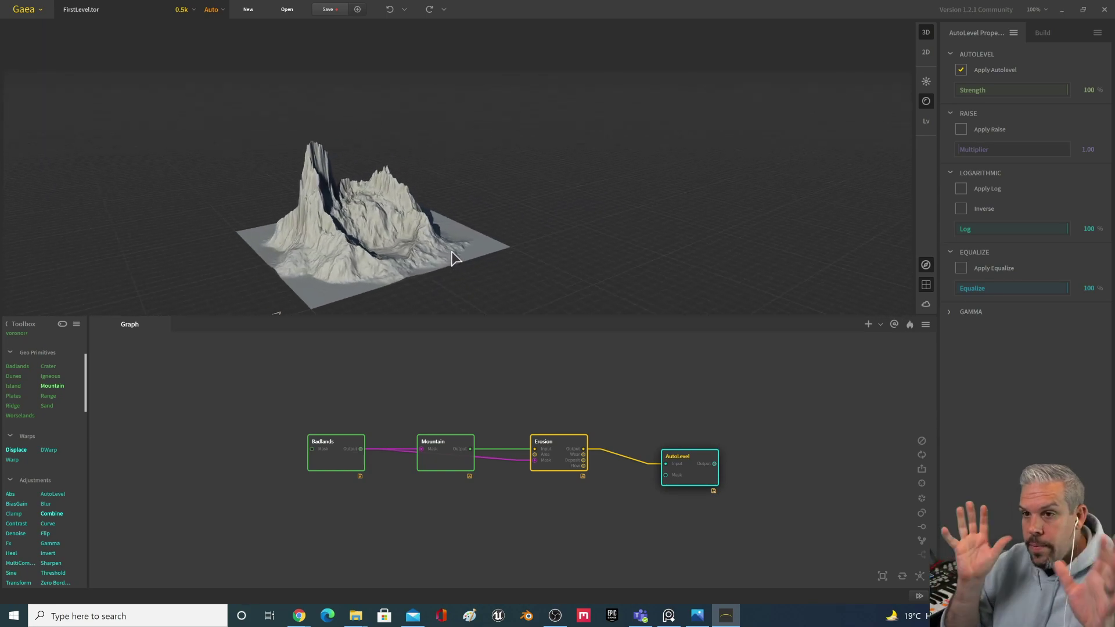
drag(389, 225, 363, 155)
scroll(437, 383, down, 2)
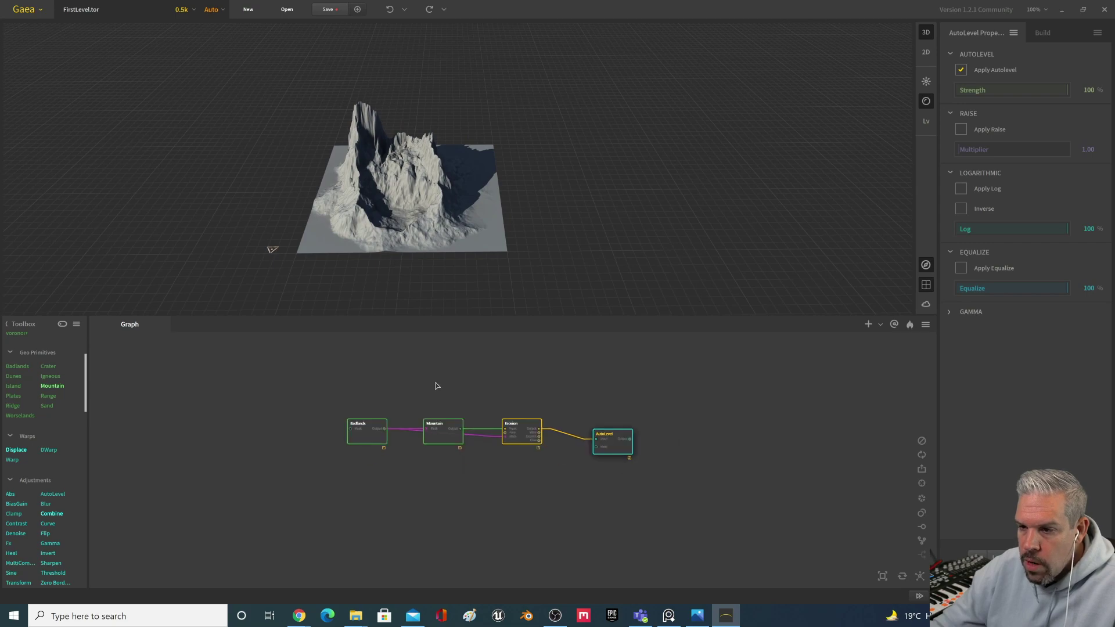
scroll(436, 386, up, 3)
drag(527, 392, 492, 349)
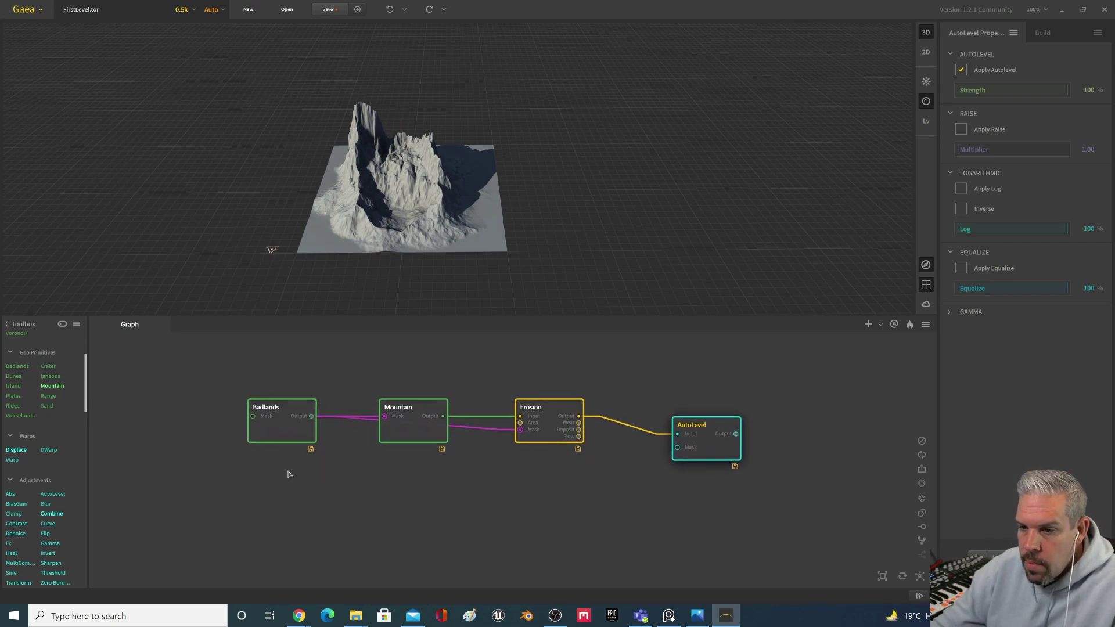
drag(441, 434, 442, 386)
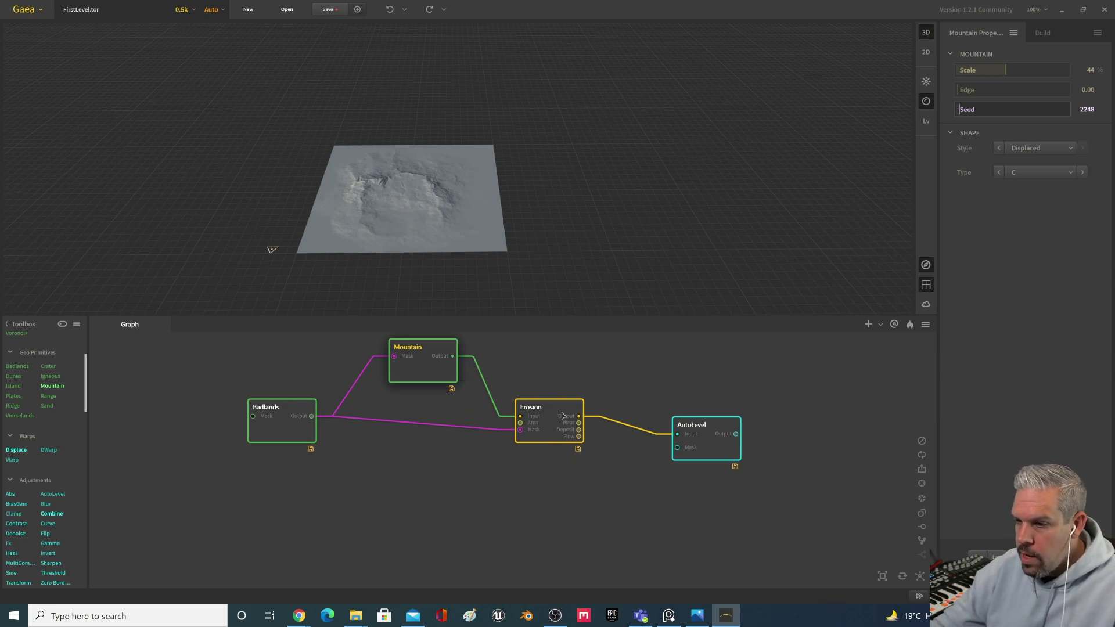
- Preview the AutoLevel node, check its Mark for Export option, and open the build settings
click(720, 452)
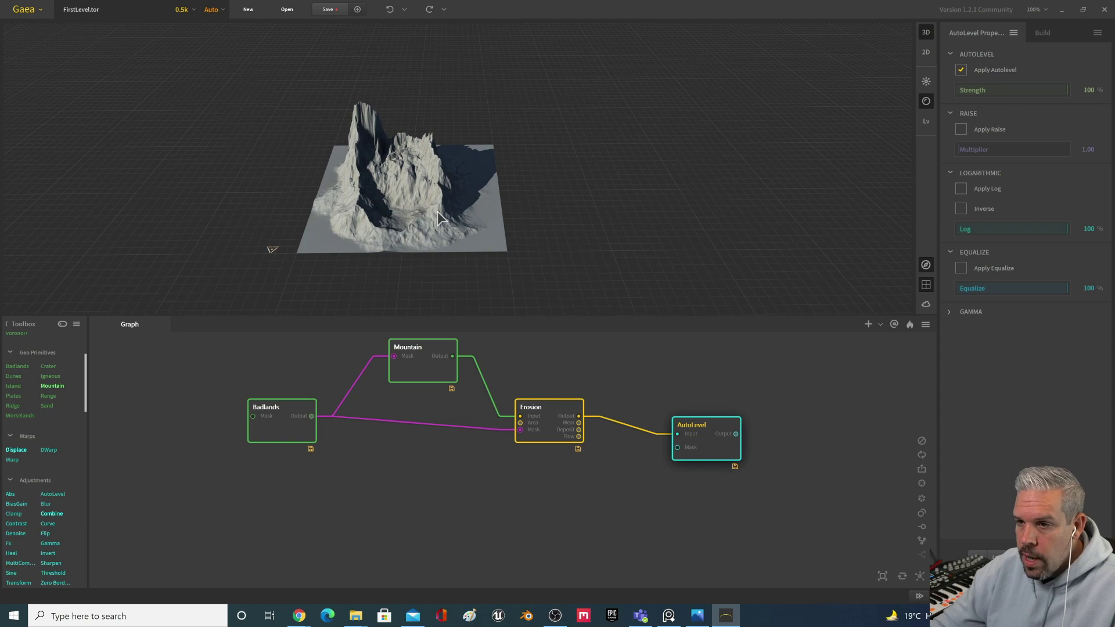
drag(425, 225, 411, 202)
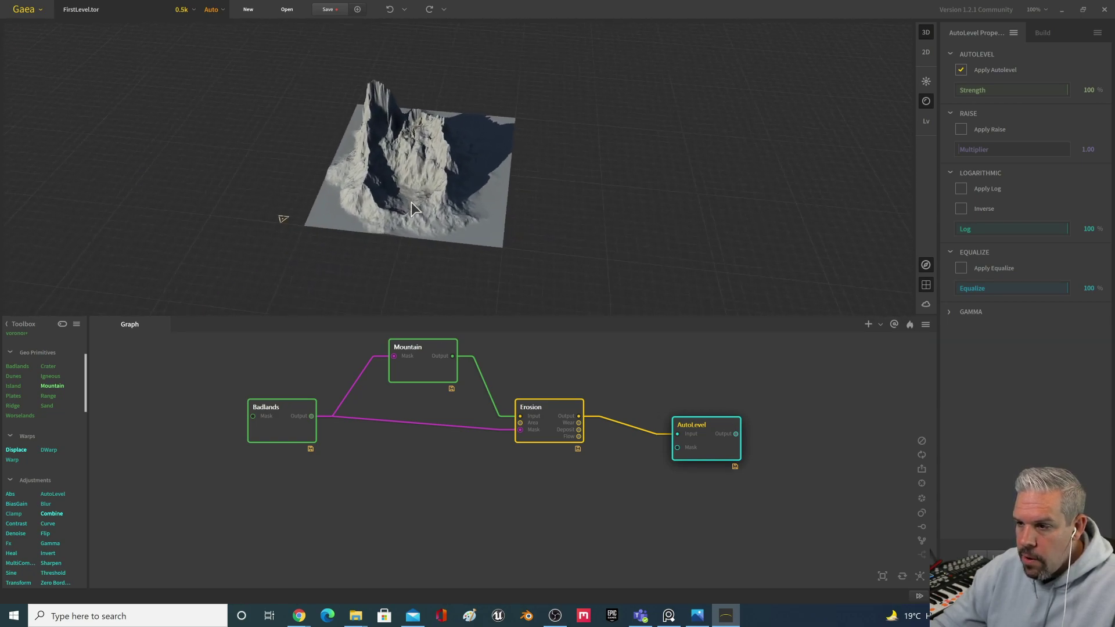
right_click(720, 453)
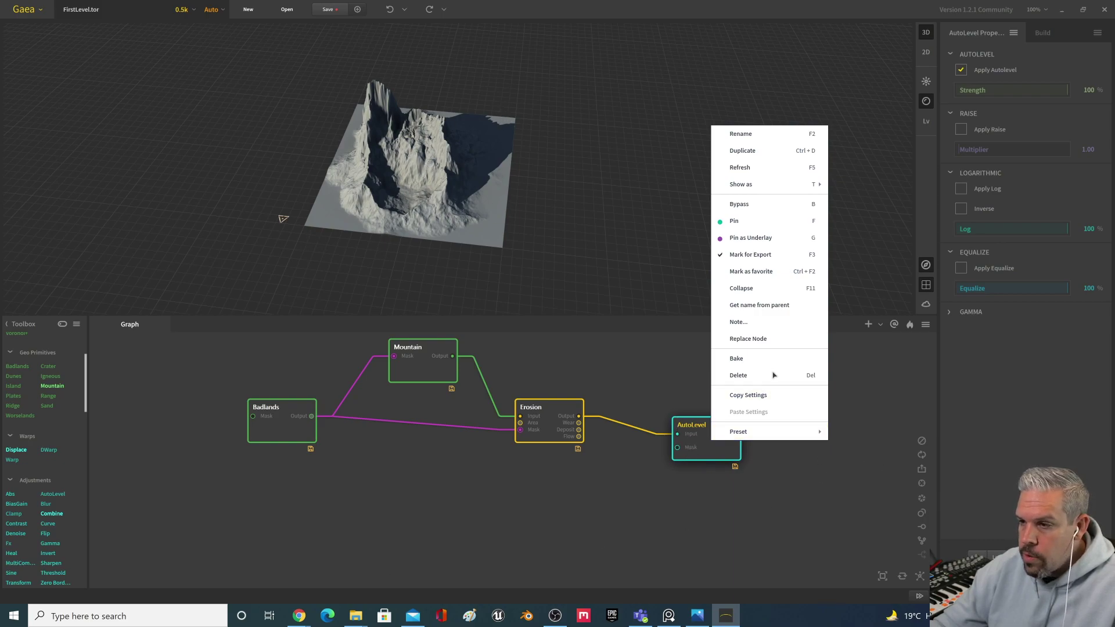
click(709, 446)
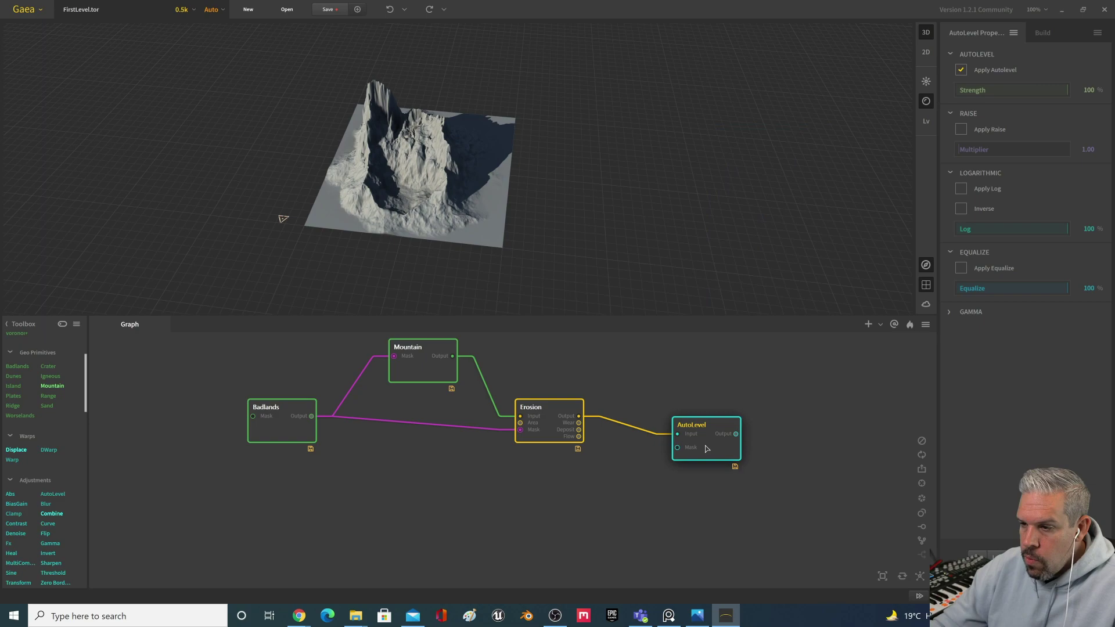
right_click(705, 448)
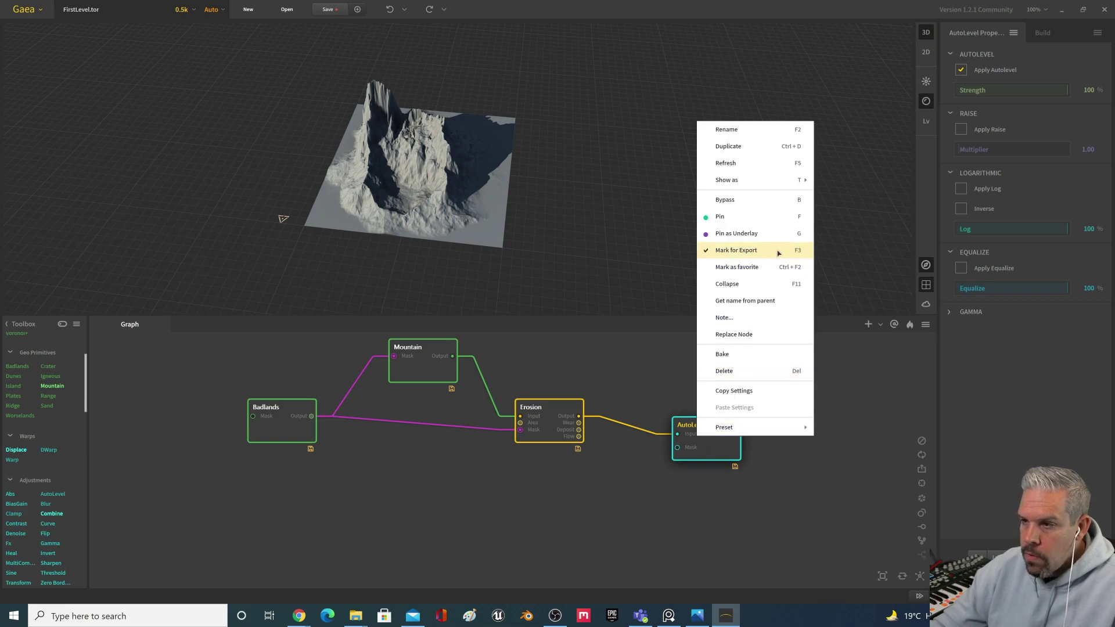
click(709, 457)
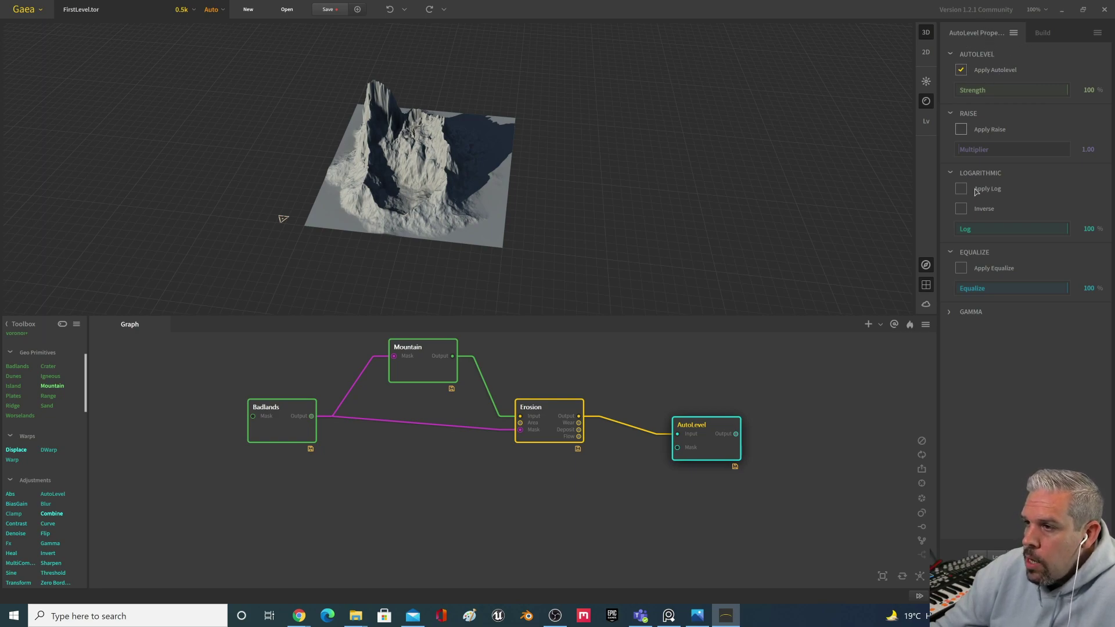
click(1042, 35)
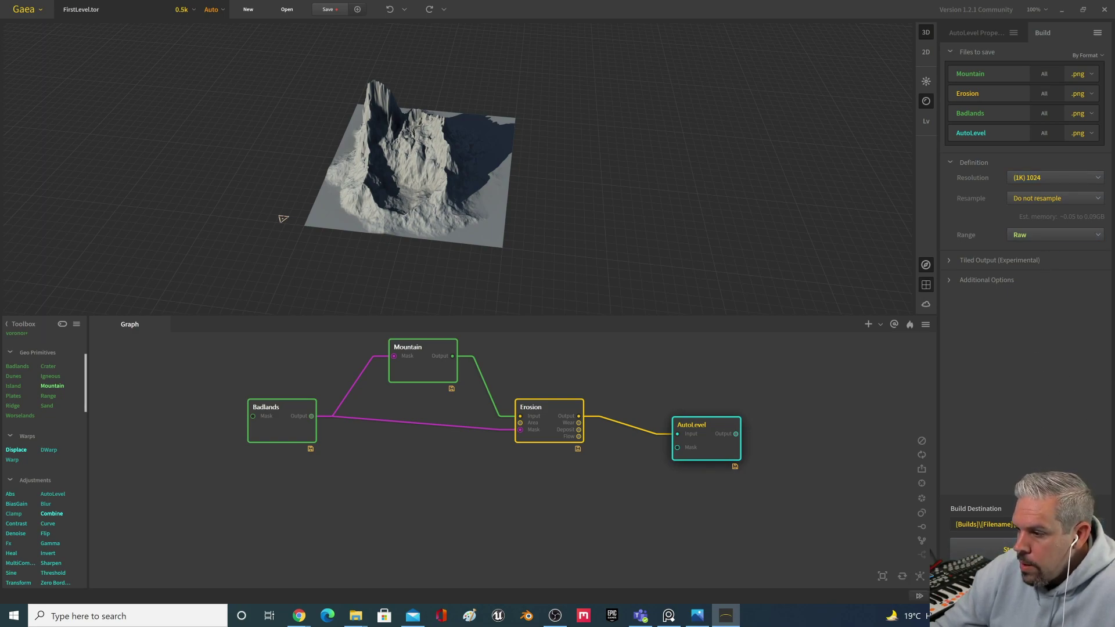
- Start the build that exports the Mountain, Erosion, Badlands and AutoLevel nodes as PNG files at 1024 resolution
click(981, 548)
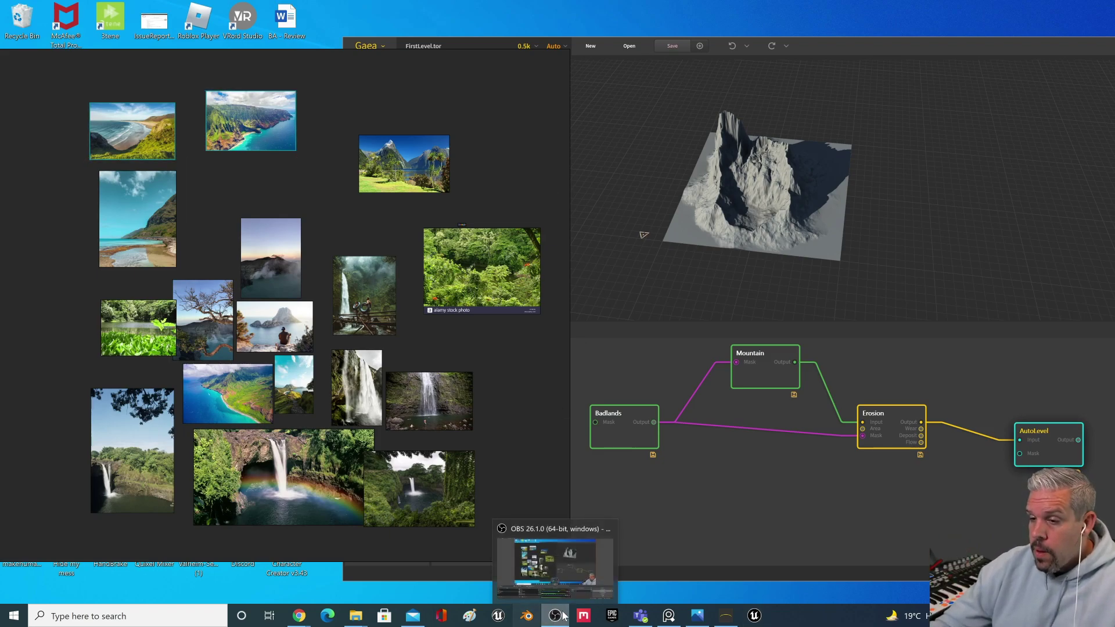
- Switch to Unreal Engine by launching UE5 Early Access, and choose the Games category for a new project
right_click(754, 617)
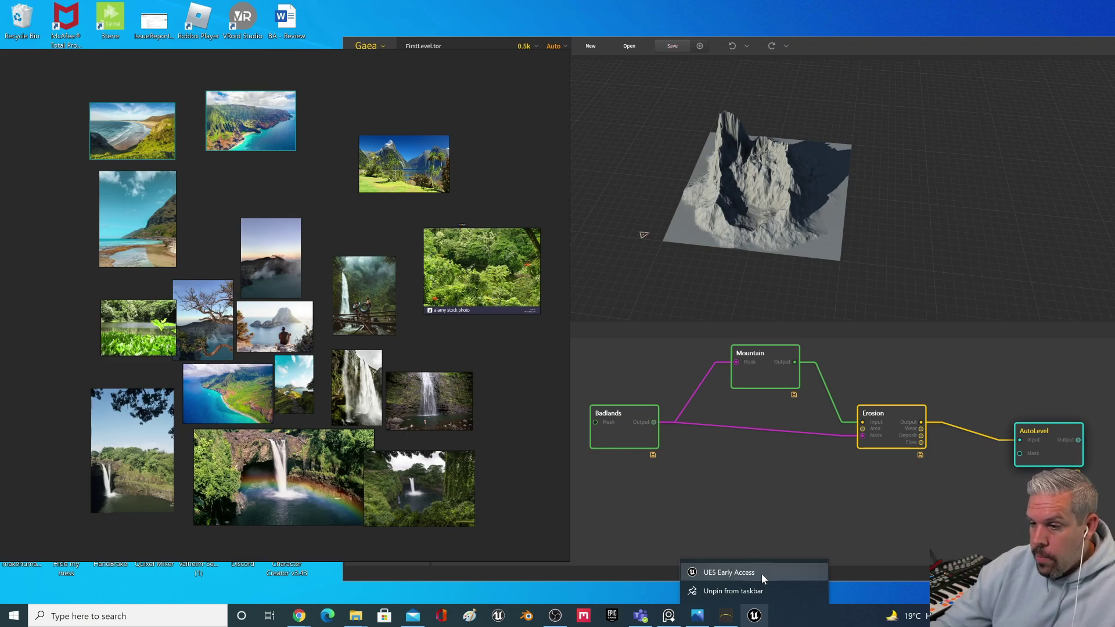
click(761, 574)
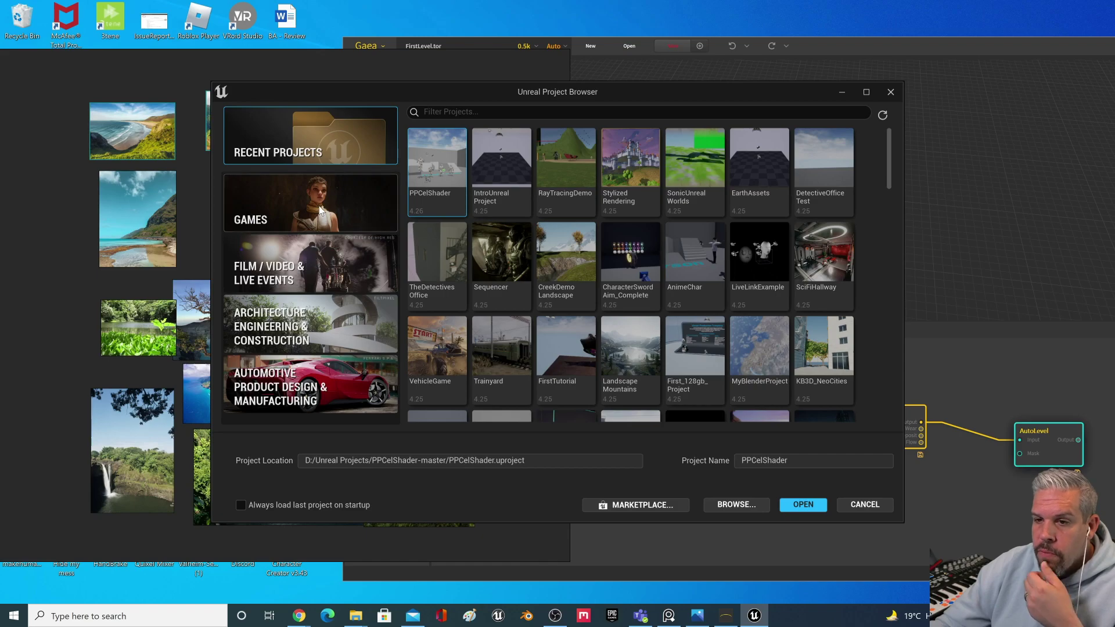
click(298, 193)
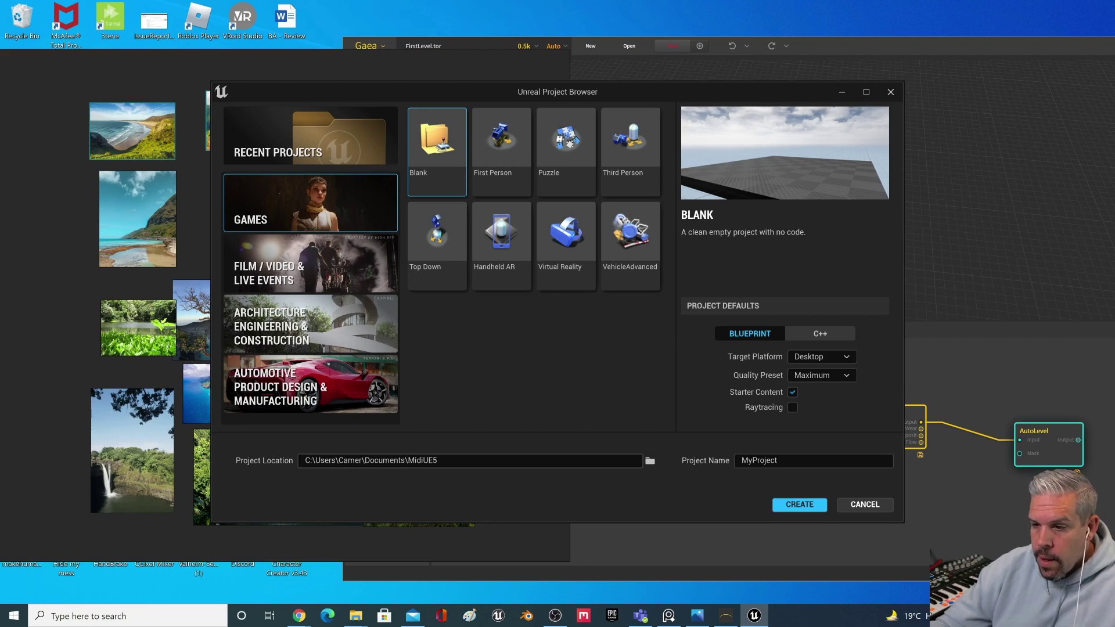
- Set the new project's location to the Unreal Projects folder on the D: drive
click(649, 460)
scroll(261, 261, down, 3)
click(284, 288)
scroll(464, 261, down, 5)
double_click(354, 333)
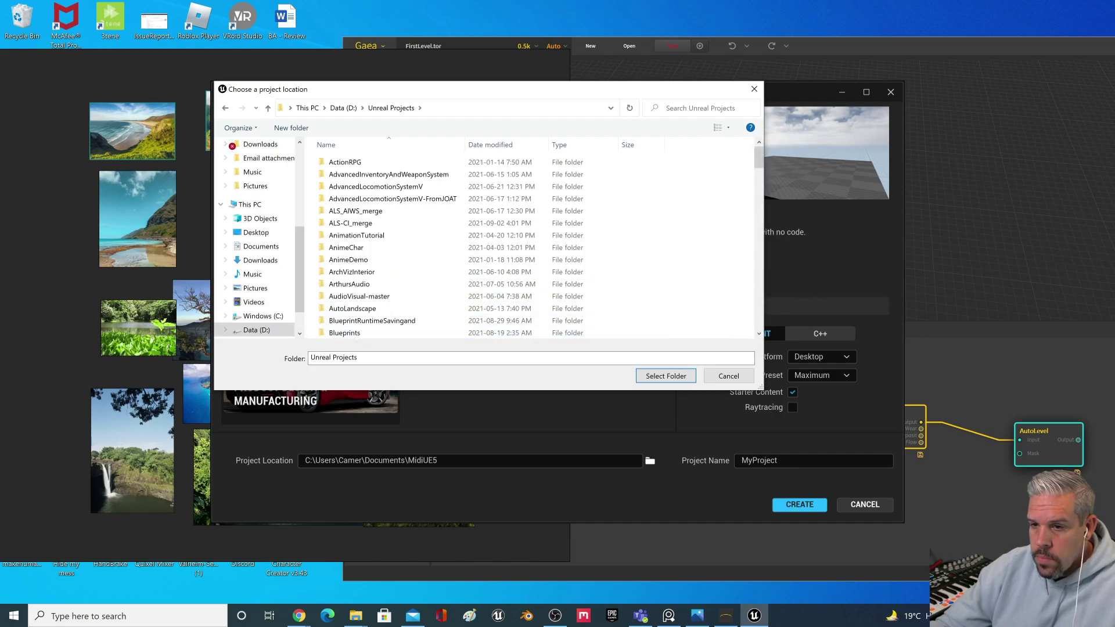
click(665, 376)
- Name the project IslandLake and create it from the Blank template with starter content
click(792, 460)
key(ctrl+a)
text(IslandLake)
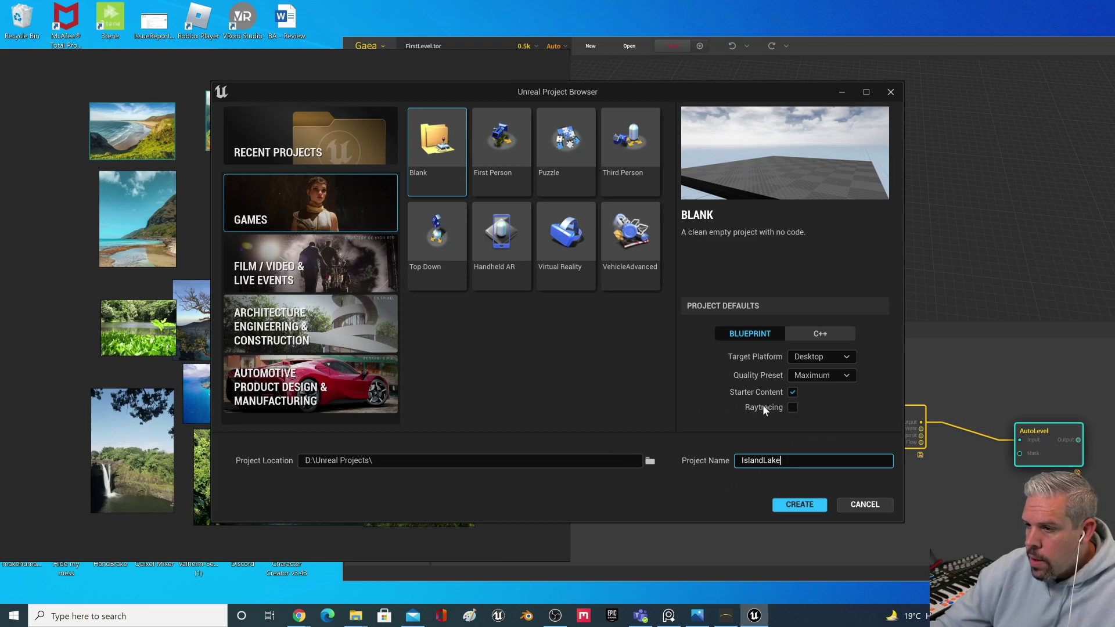
click(804, 505)
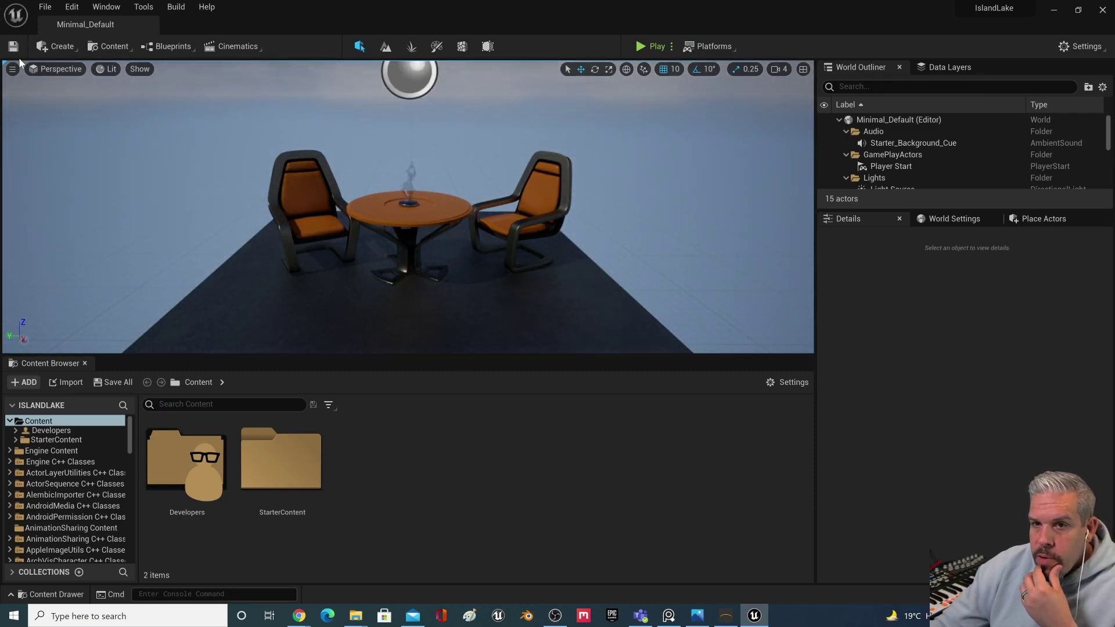
- Create a new level from the Default template
click(46, 7)
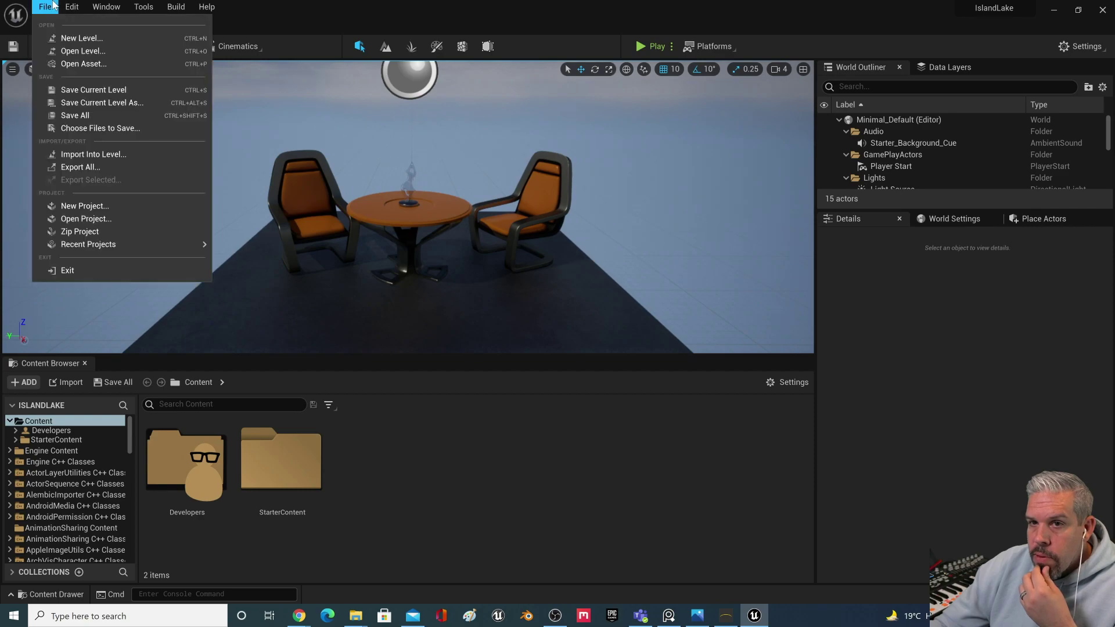
click(46, 7)
click(45, 7)
click(82, 38)
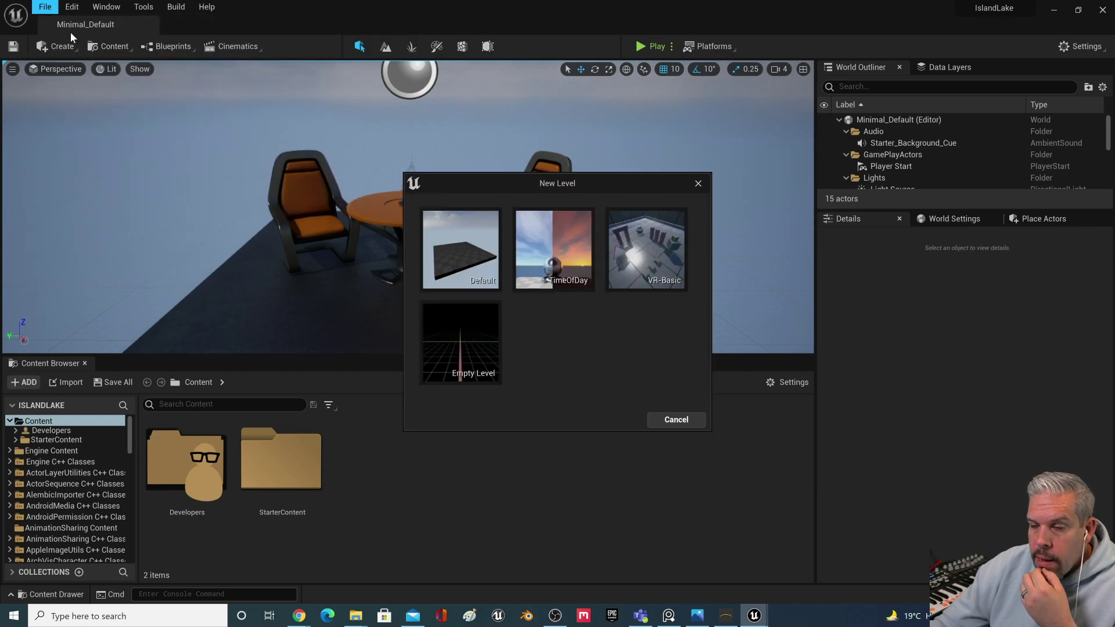
click(447, 242)
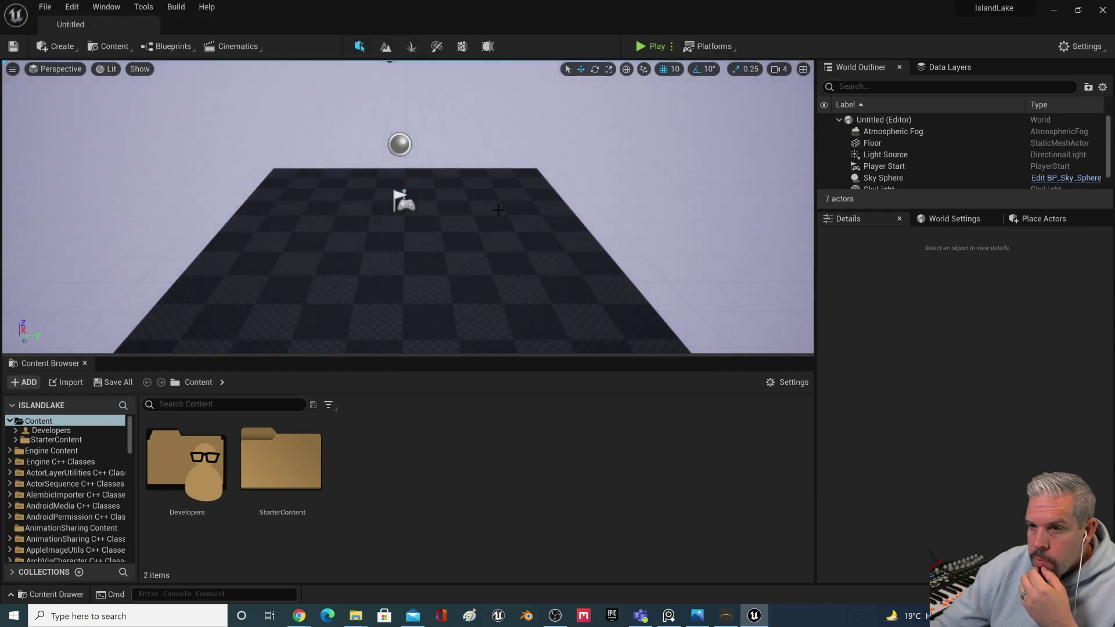
- Set up a new landscape imported from file in Landscape mode, using the AutoLevel heightmap from Gaea's FirstLevel build folder 001
mouse_move(495, 214)
right_down()
mouse_move(498, 197)
mouse_move(496, 216)
right_up()
scroll(495, 214, up, 3)
scroll(489, 215, up, 2)
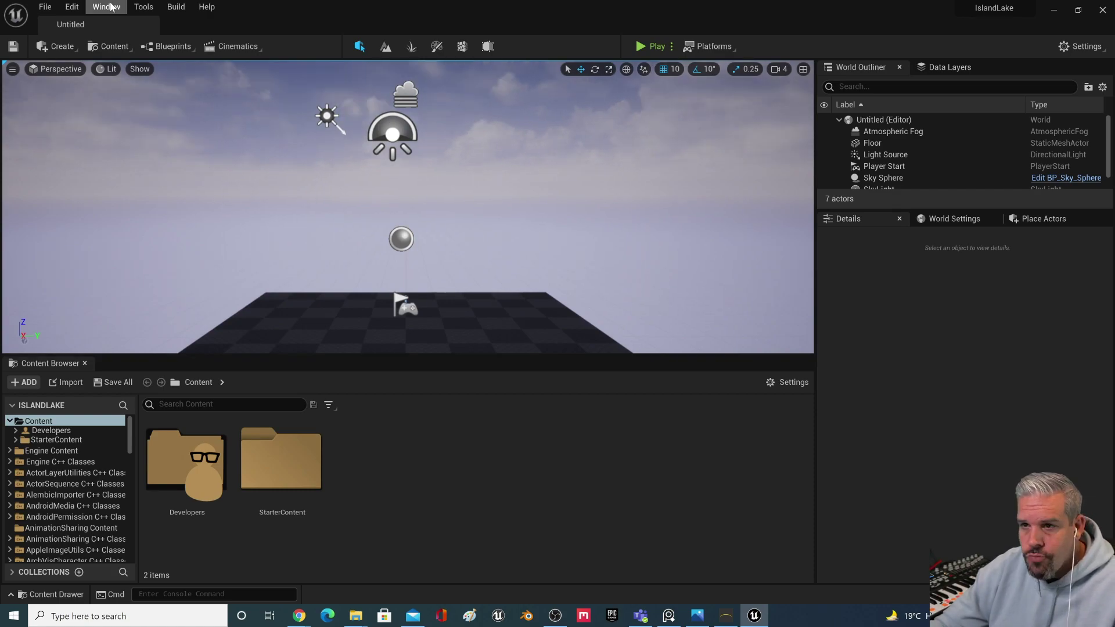
click(385, 46)
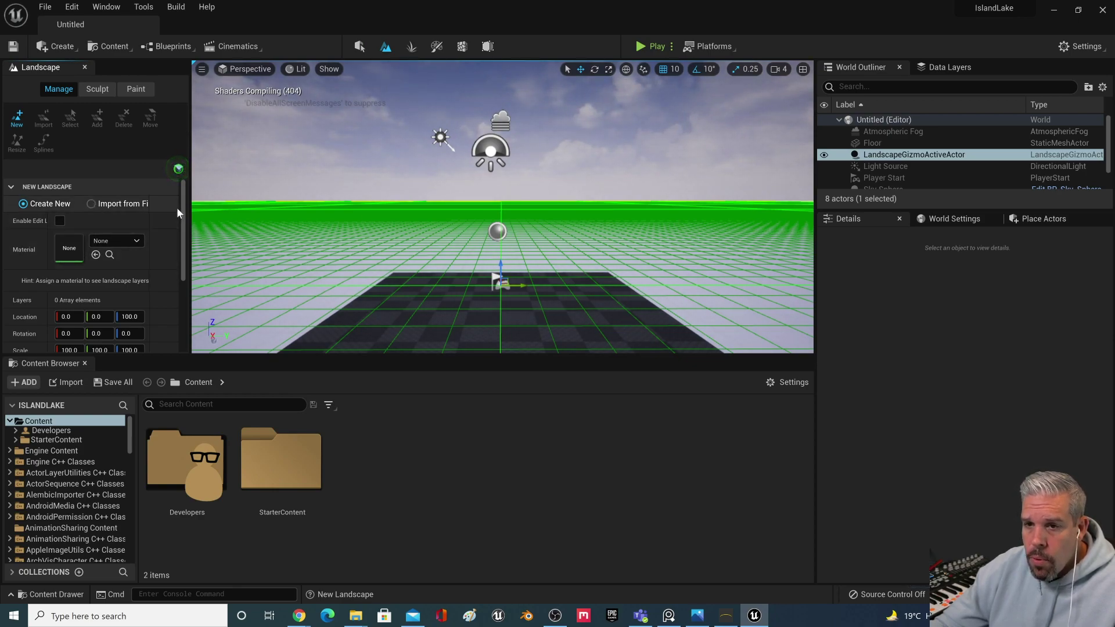
drag(190, 203, 265, 203)
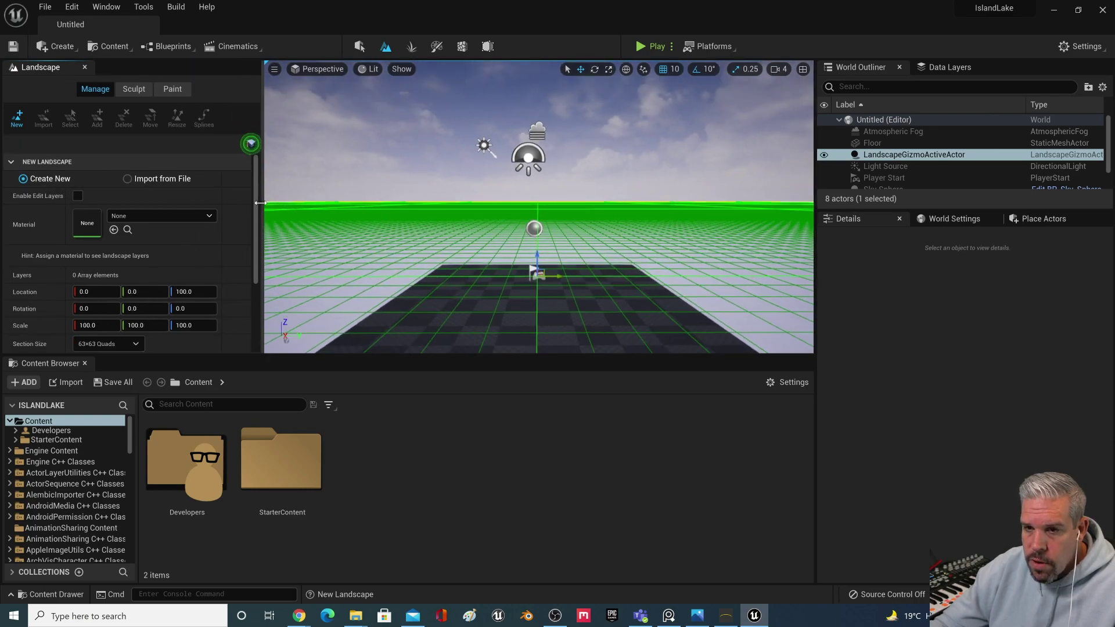
click(128, 178)
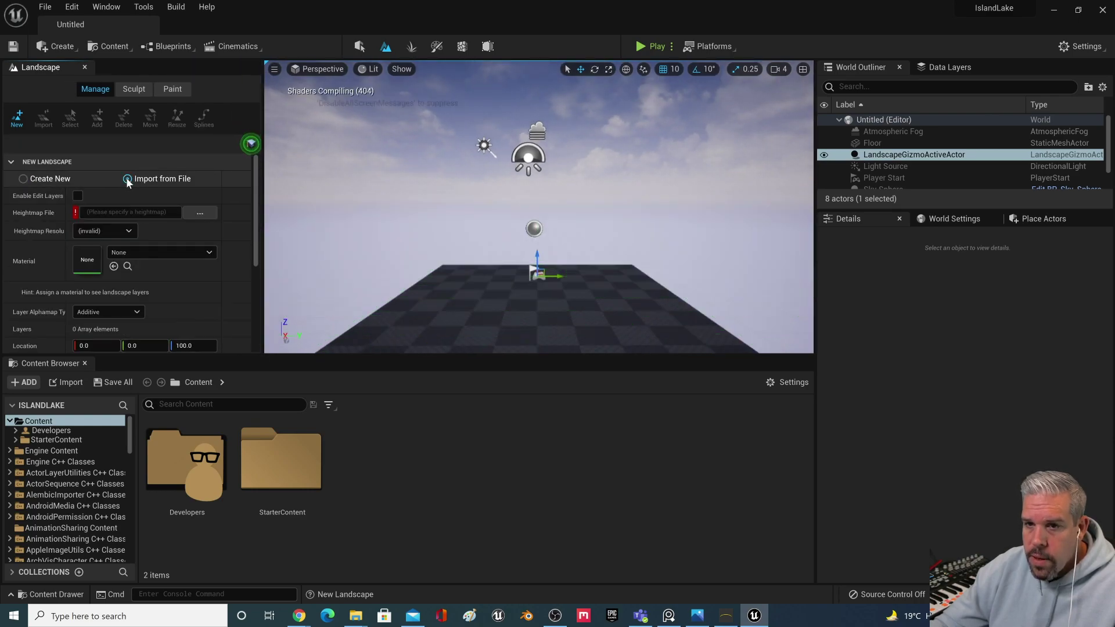
click(199, 213)
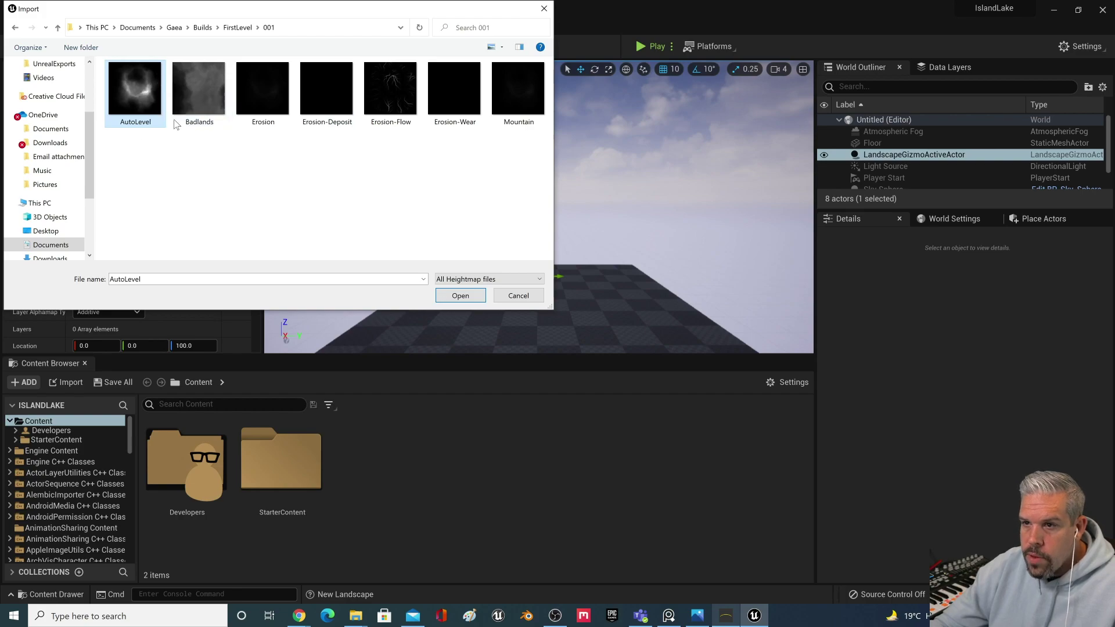
click(467, 298)
- Examine the landscape's wireframe preview around the default floor from several angles and distances
scroll(528, 254, down, 6)
scroll(528, 254, up, 3)
scroll(529, 255, down, 1)
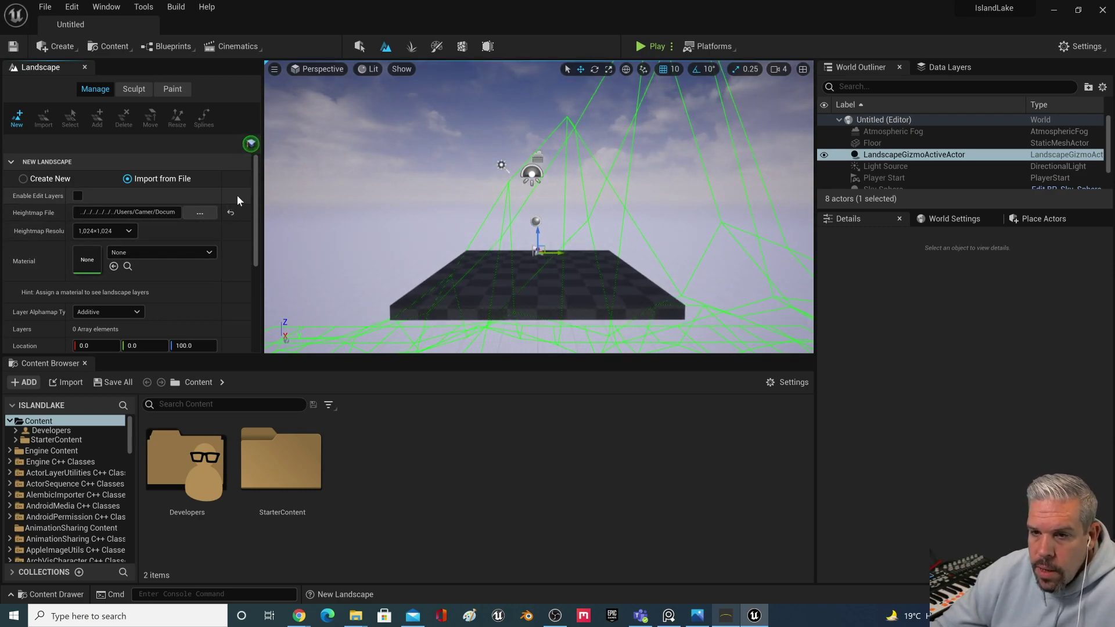
scroll(239, 195, down, 2)
right_drag(476, 221, 560, 250)
right_click(562, 258)
key(Escape)
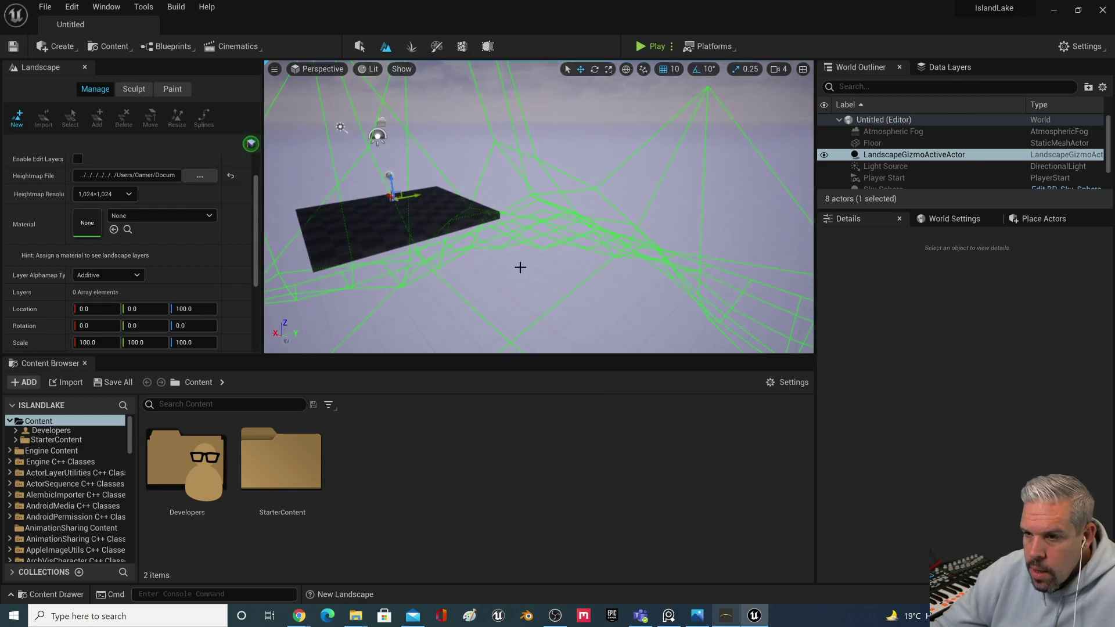
key(f)
right_drag(561, 258, 517, 259)
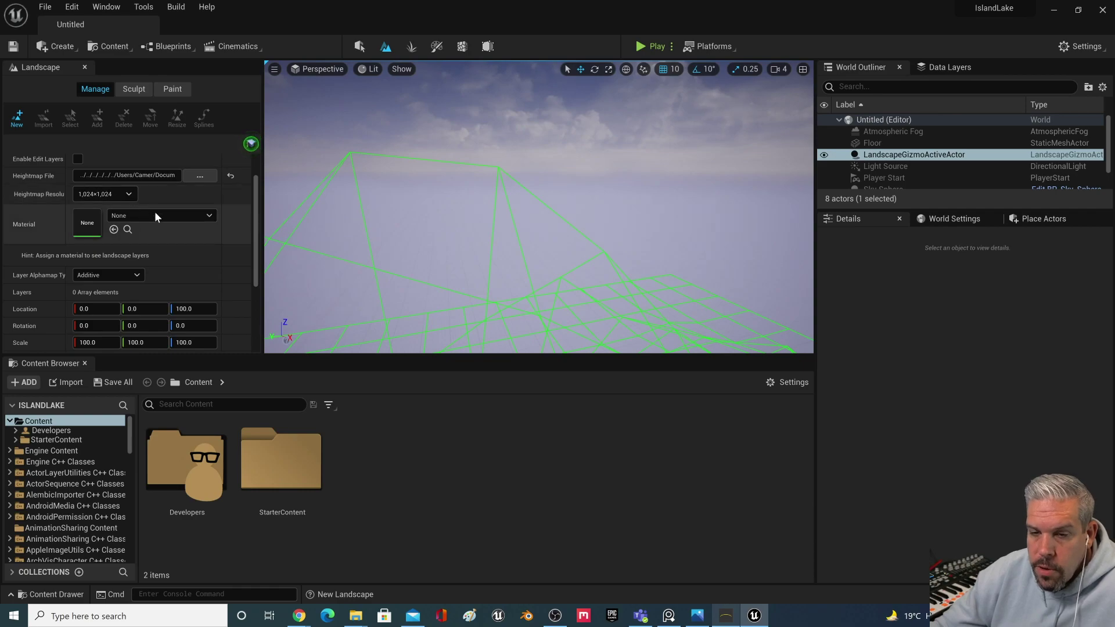
- Try landscape Z scales of 77 and 26 in the preview, and restore the Z scale to 100
scroll(175, 227, down, 1)
scroll(190, 230, down, 2)
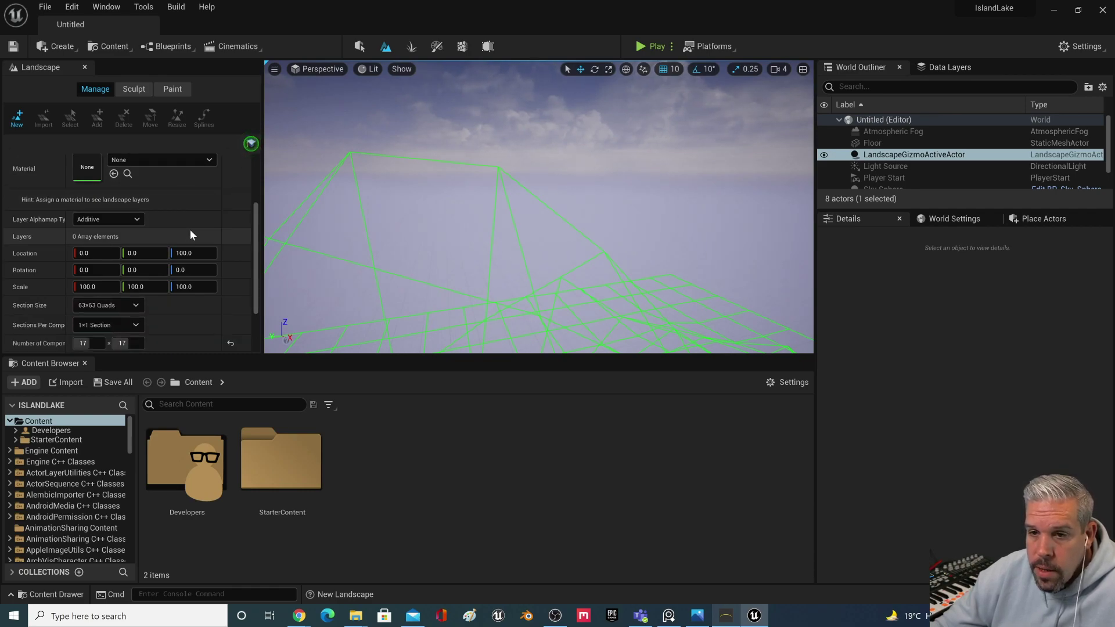
scroll(190, 232, down, 1)
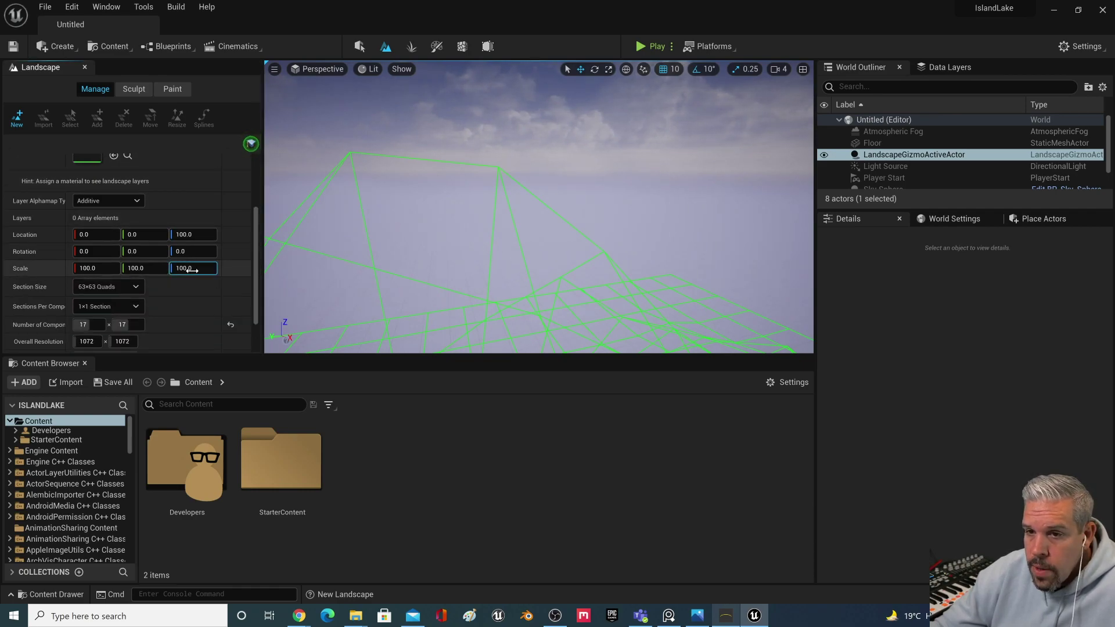
mouse_move(192, 268)
mouse_down()
mouse_move(154, 268)
mouse_move(174, 268)
mouse_up()
right_drag(378, 220, 558, 223)
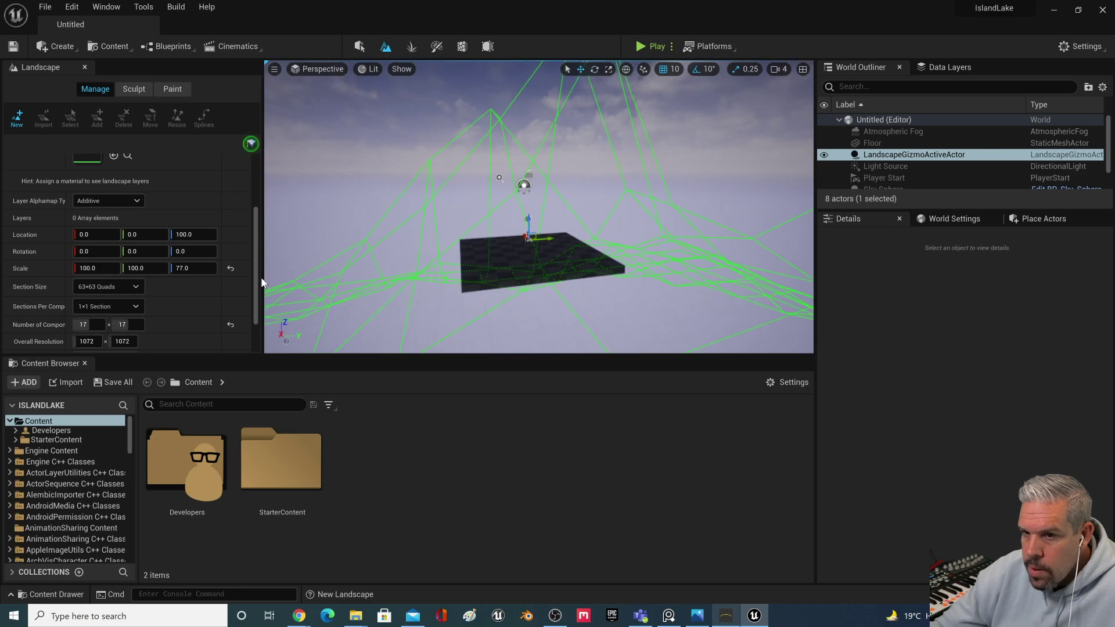
drag(184, 269, 133, 269)
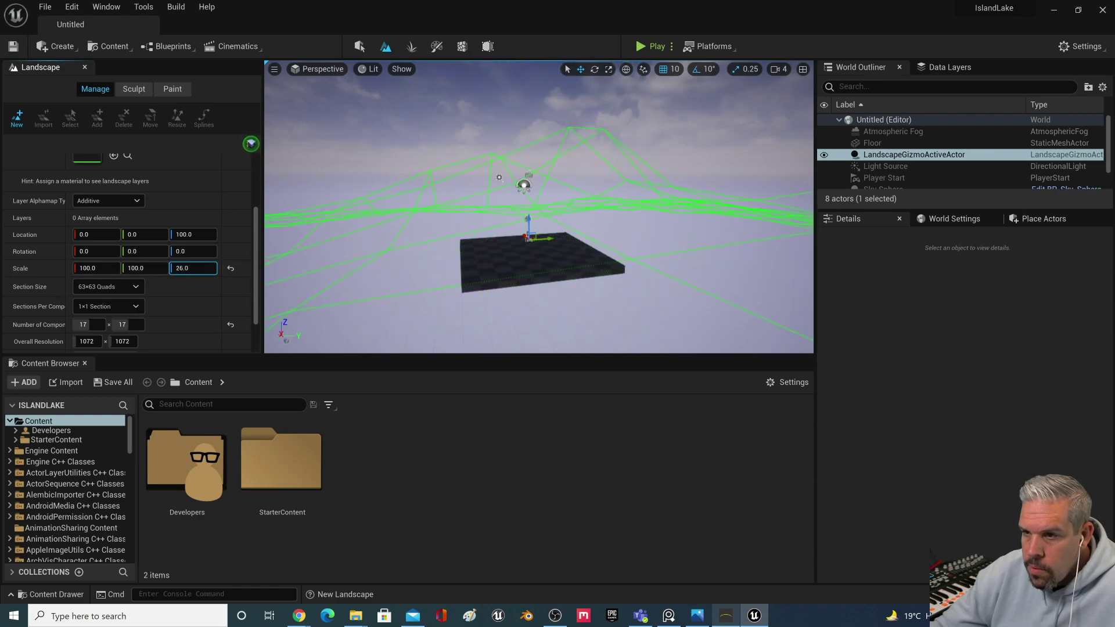
text(100)
key(Return)
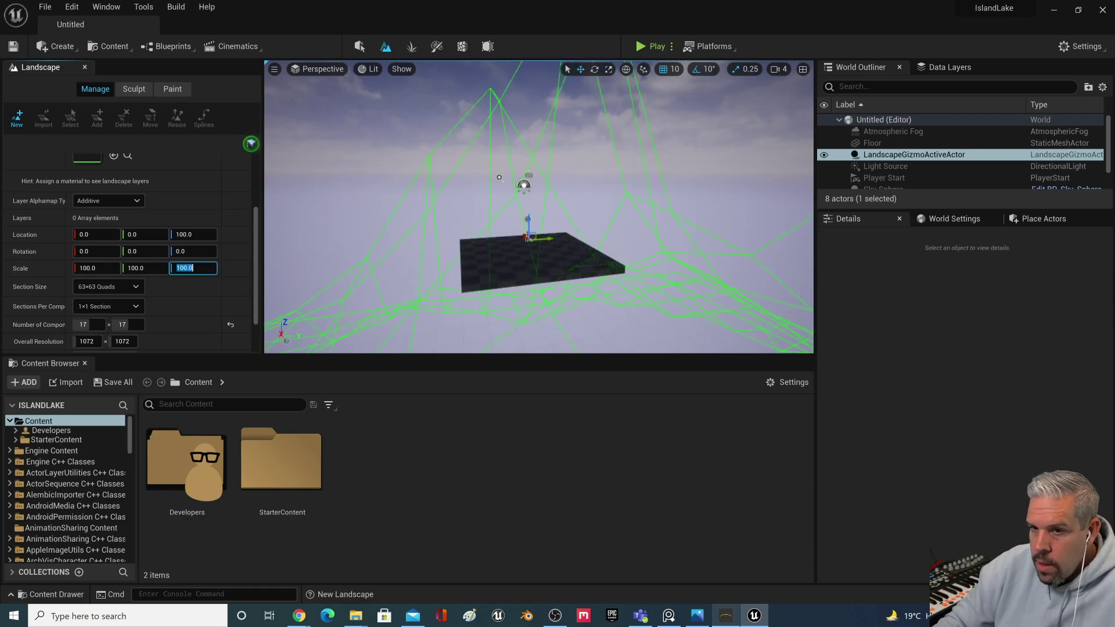
- Compare landscape section sizes of 15×15, 127×127 and 255×255 quads in the preview, and return to 63×63 quads
scroll(155, 280, down, 1)
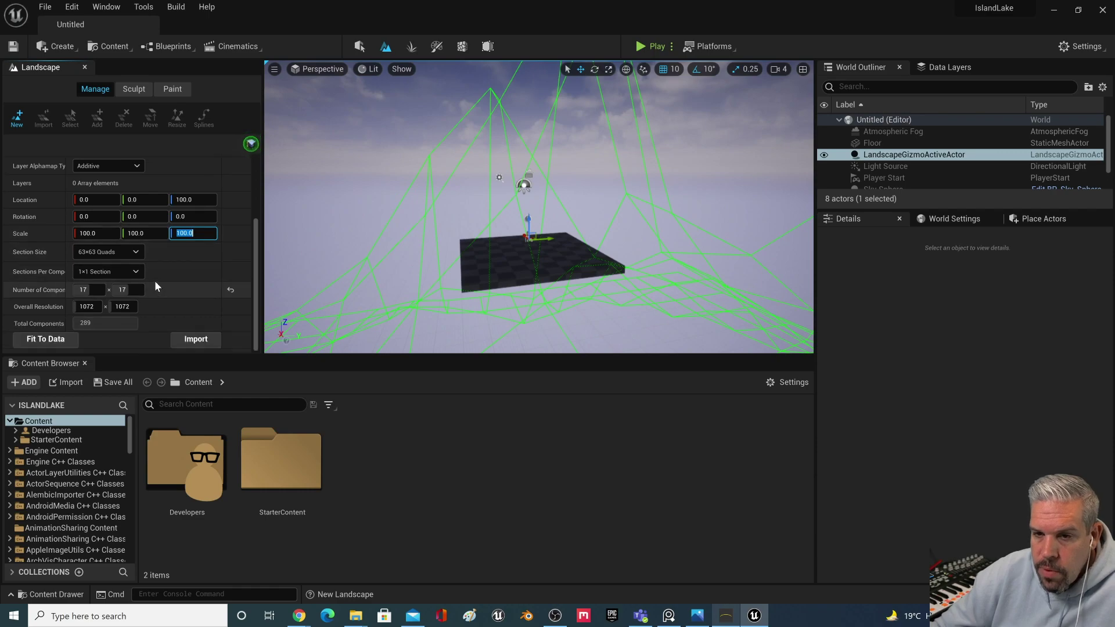
click(133, 253)
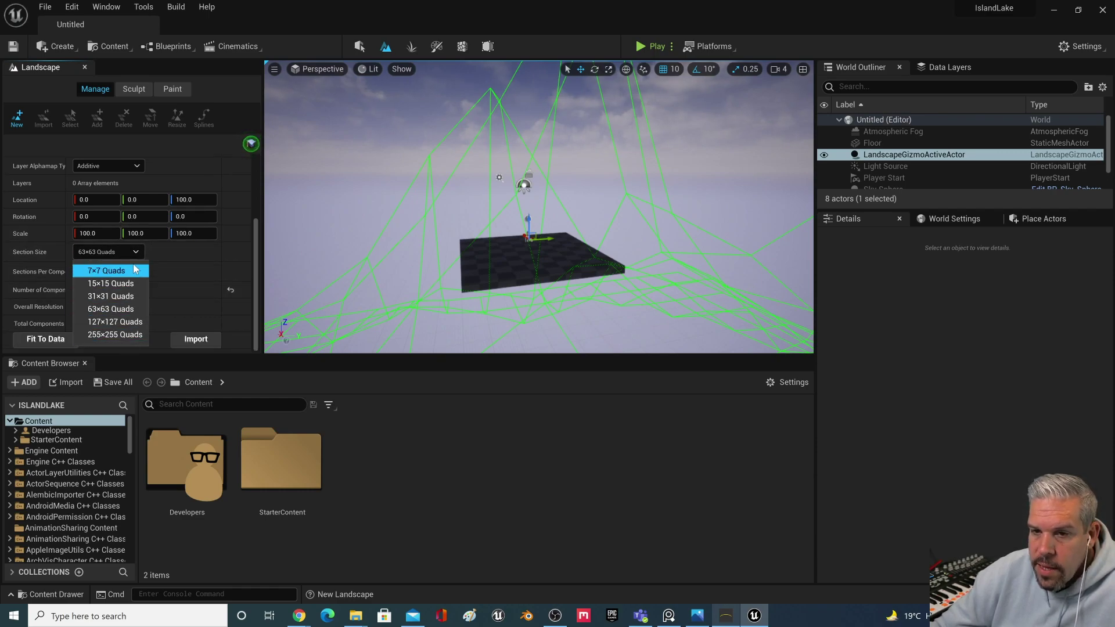
click(110, 283)
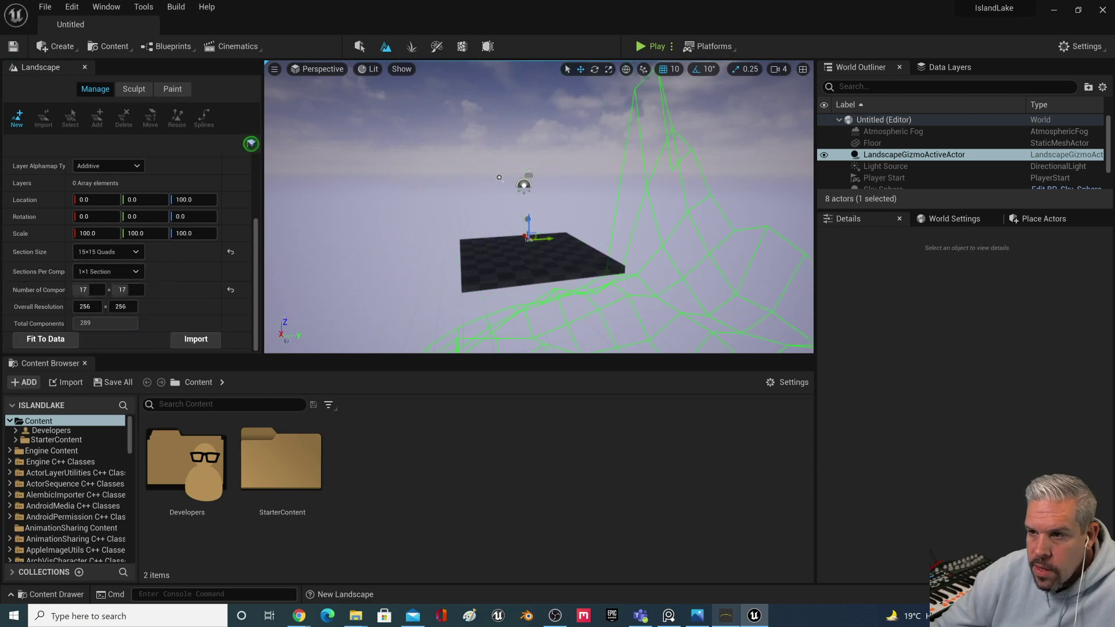
right_drag(487, 252, 349, 249)
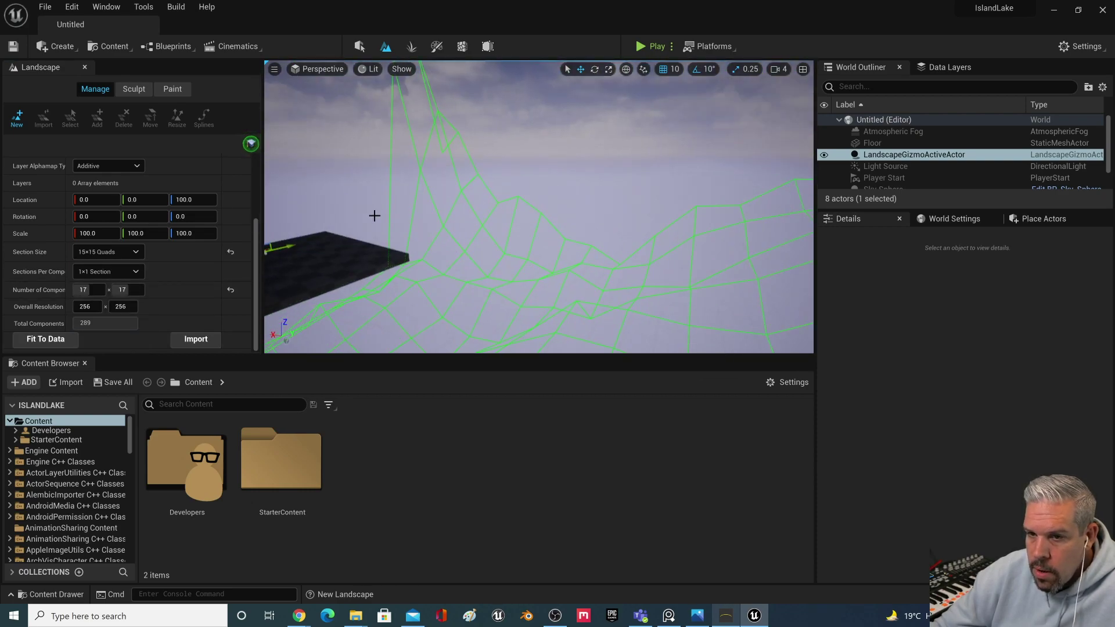
click(127, 252)
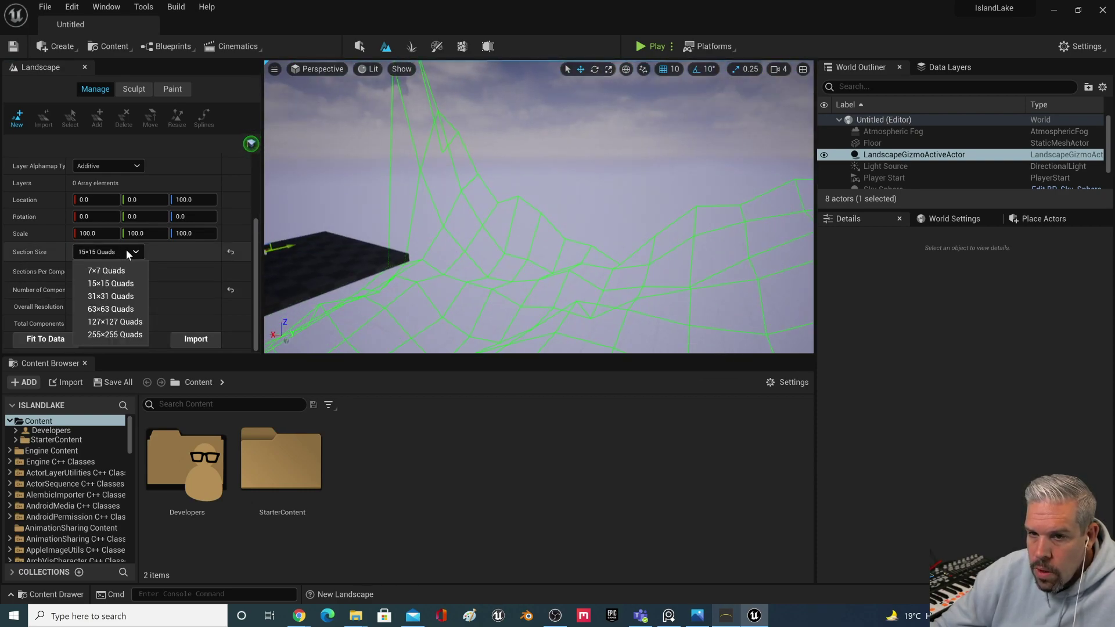
click(115, 321)
right_drag(360, 249, 691, 250)
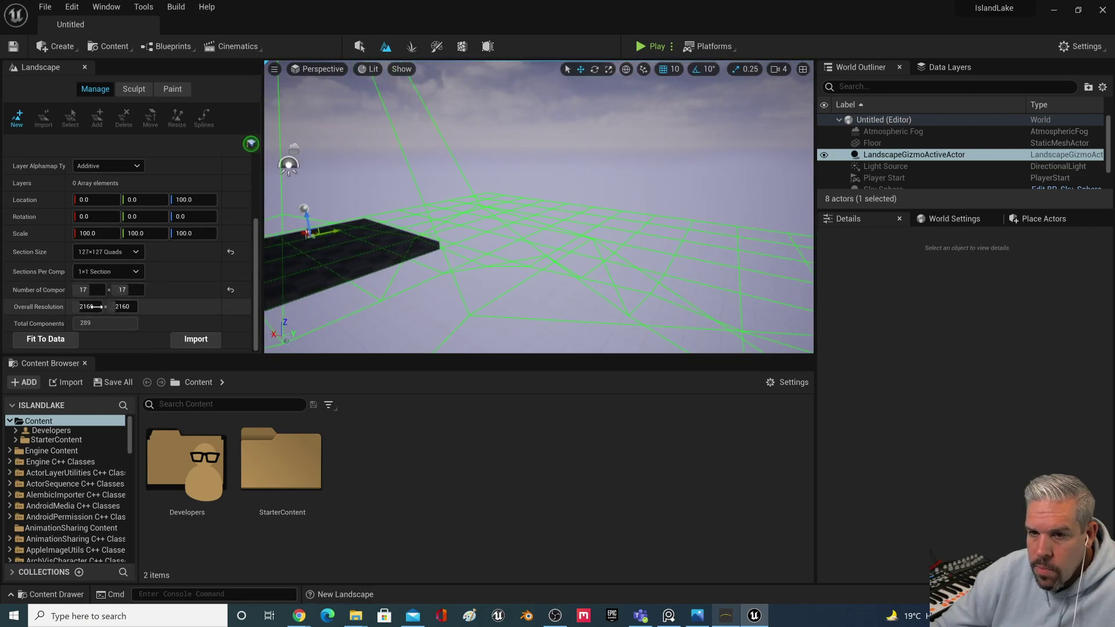
click(130, 254)
click(108, 335)
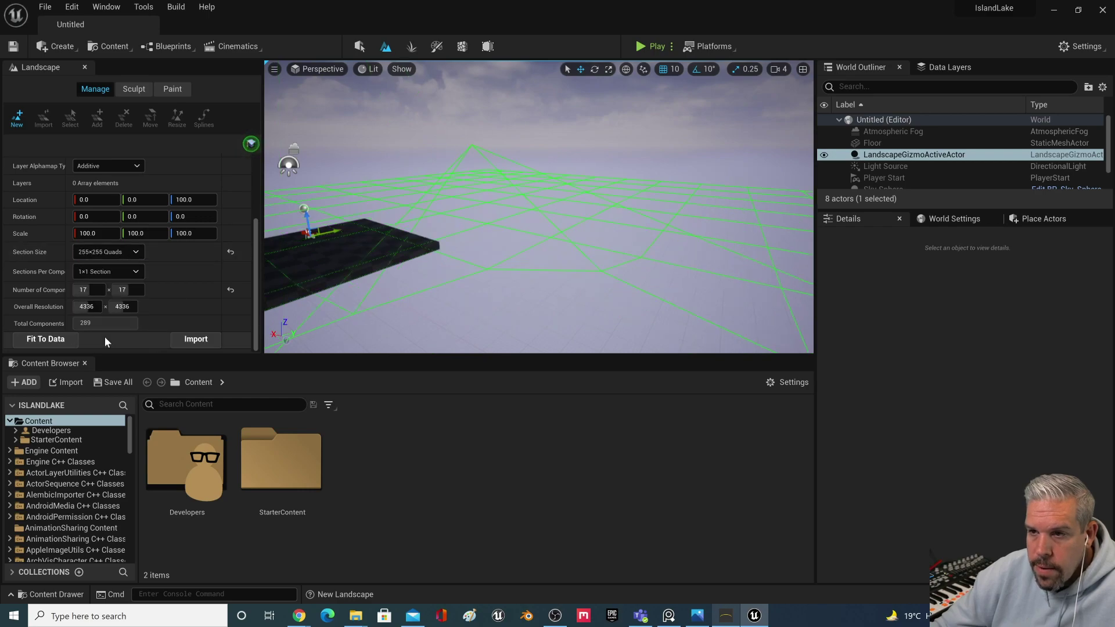
click(130, 255)
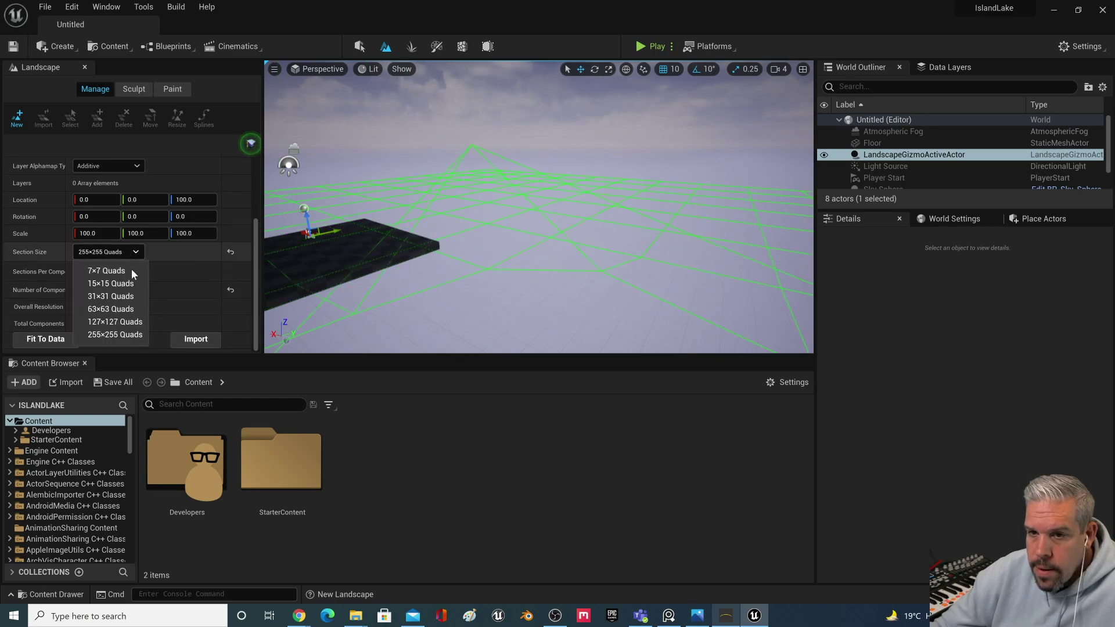
click(111, 306)
right_drag(634, 187, 314, 187)
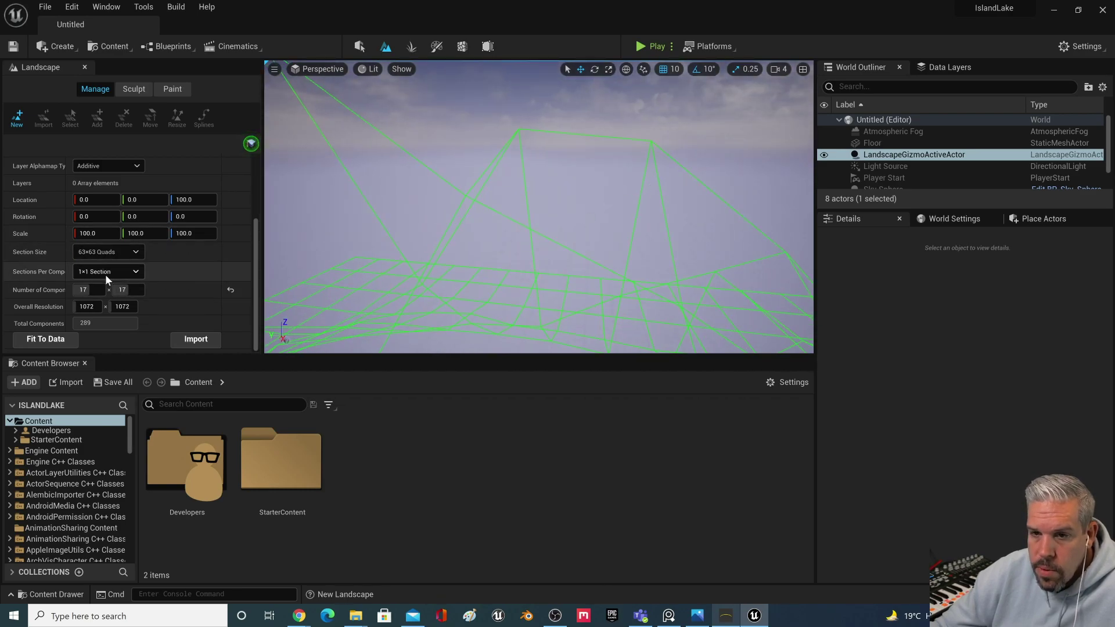
- Try 2×2 sections per component in the landscape preview, and return to 1×1 section
click(120, 303)
right_drag(491, 269, 749, 239)
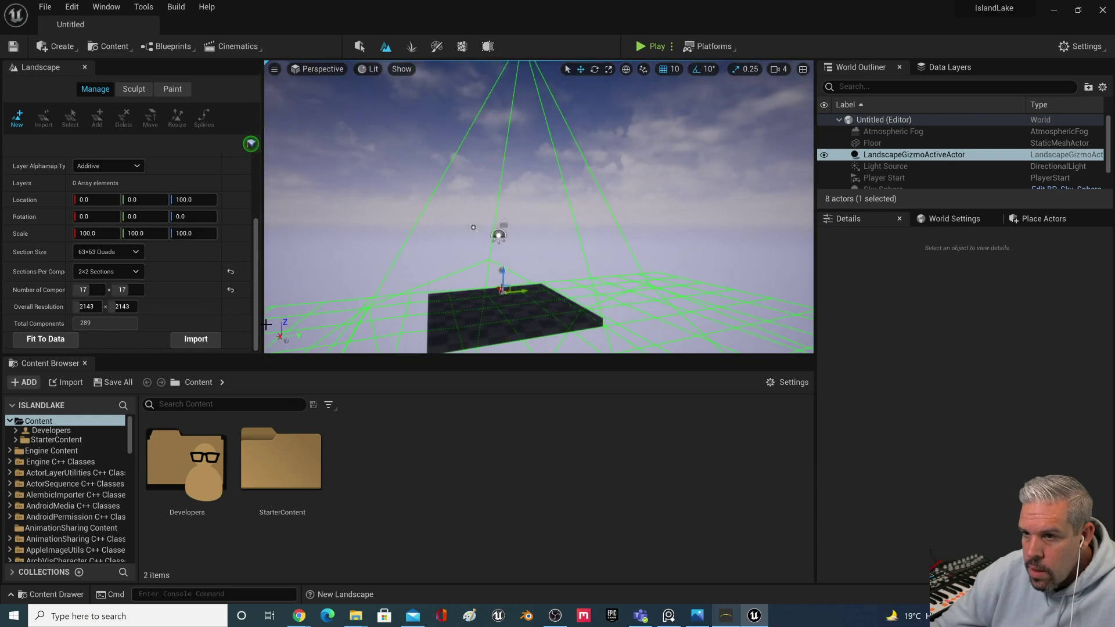
click(92, 271)
click(110, 289)
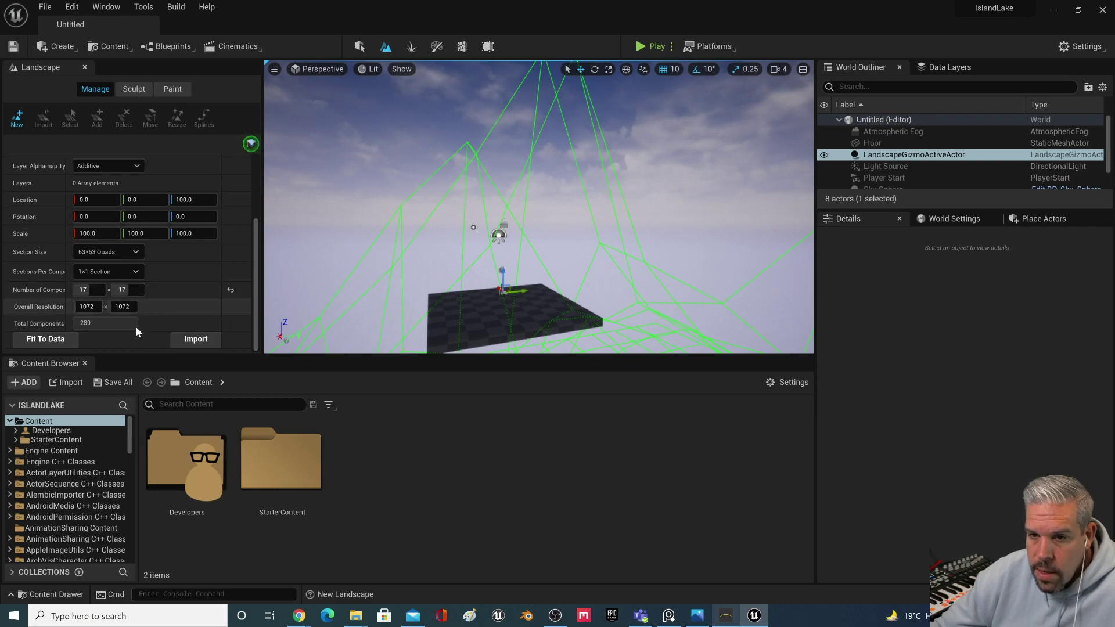
- Import the AutoLevel heightmap as a landscape with the current settings
click(203, 341)
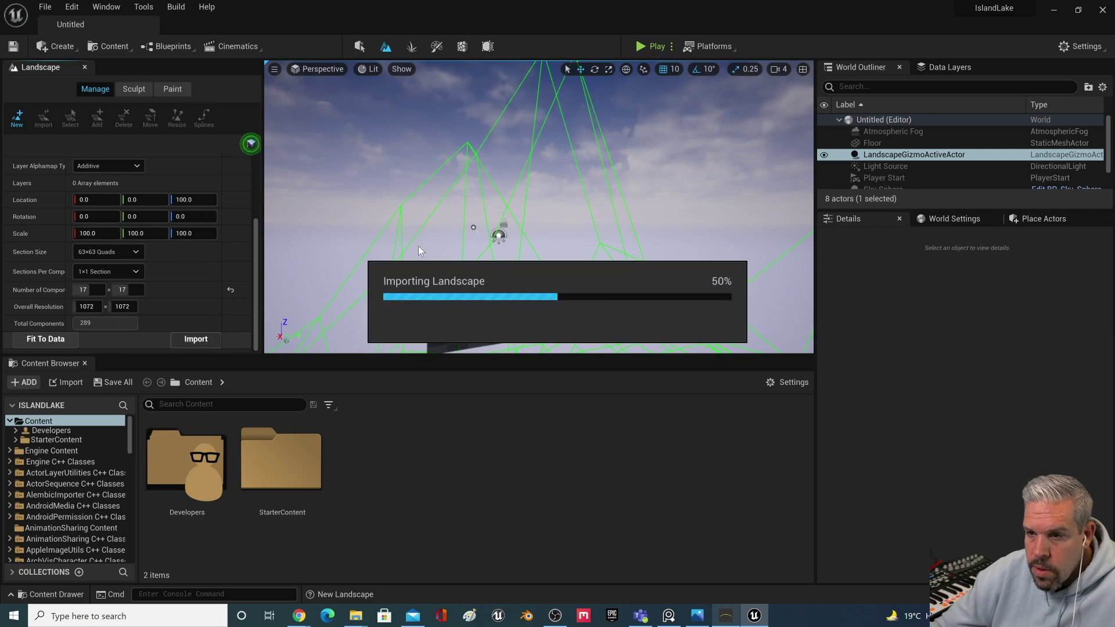
- Switch the editor from landscape sculpting to Select mode and look around the imported terrain
mouse_move(468, 215)
right_down()
mouse_move(375, 71)
mouse_move(443, 216)
right_up()
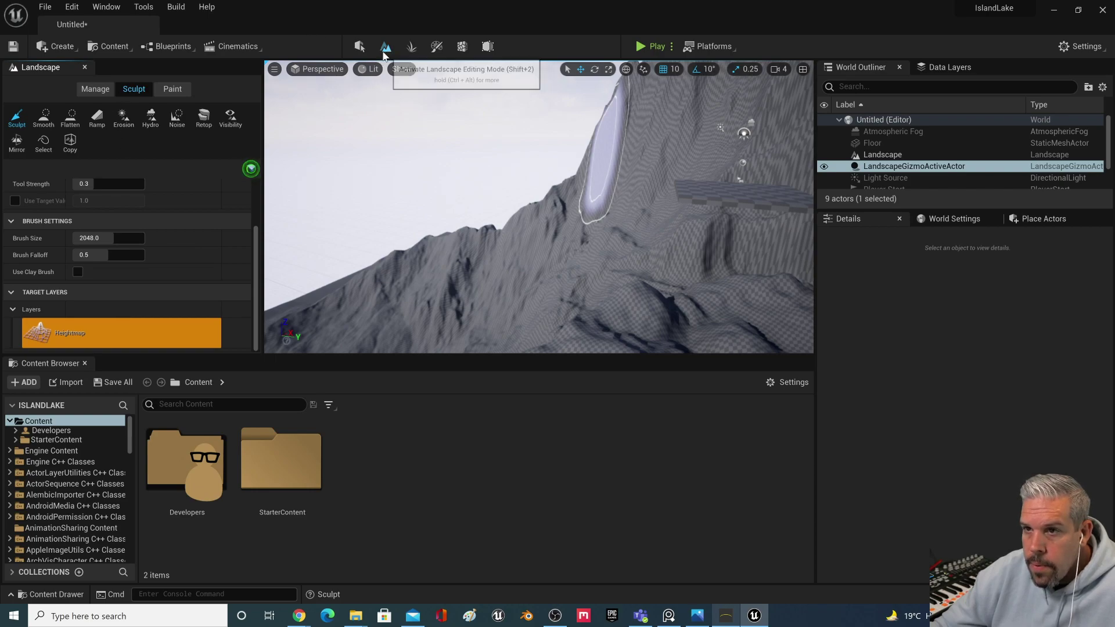
click(360, 46)
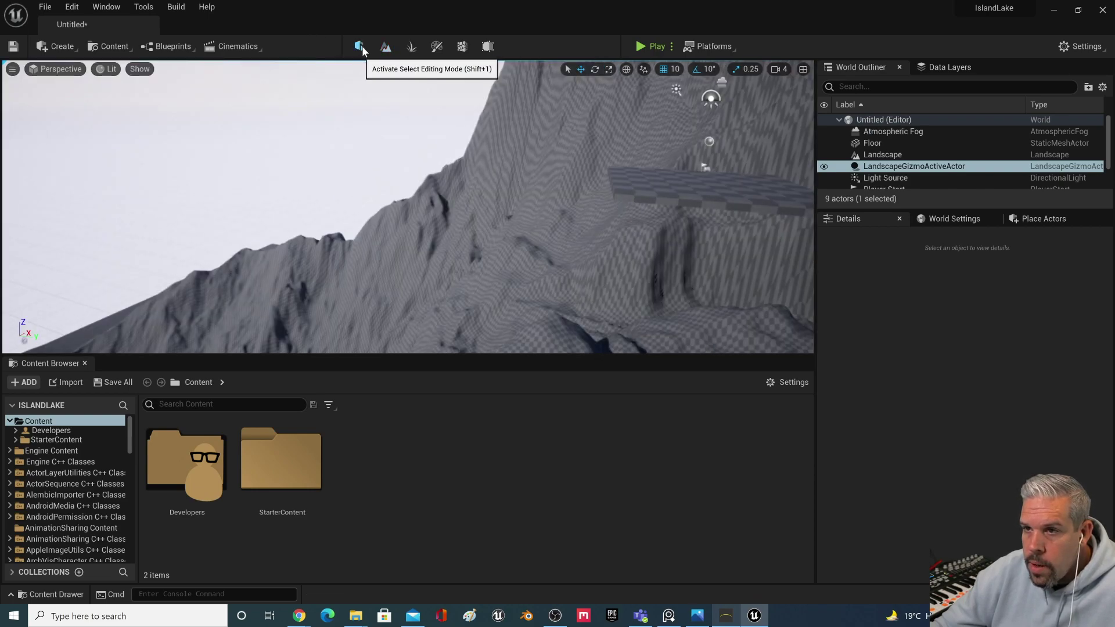
right_drag(406, 174, 797, 101)
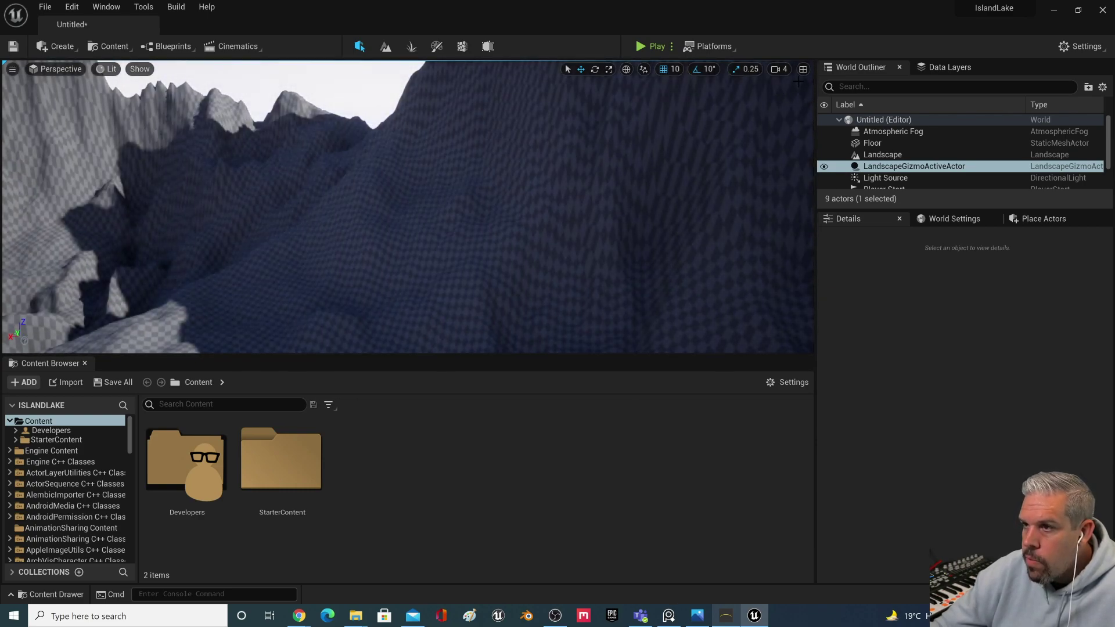
- Set the viewport camera speed to 6 with a speed scalar of 3, and select the imported landscape in the viewport
click(780, 69)
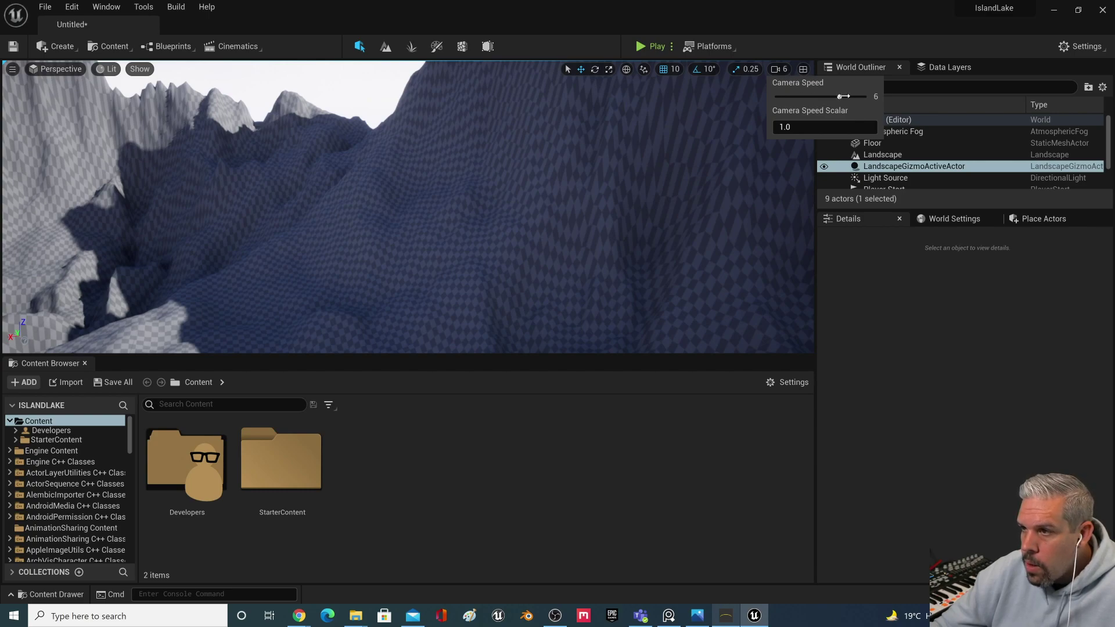
text(3)
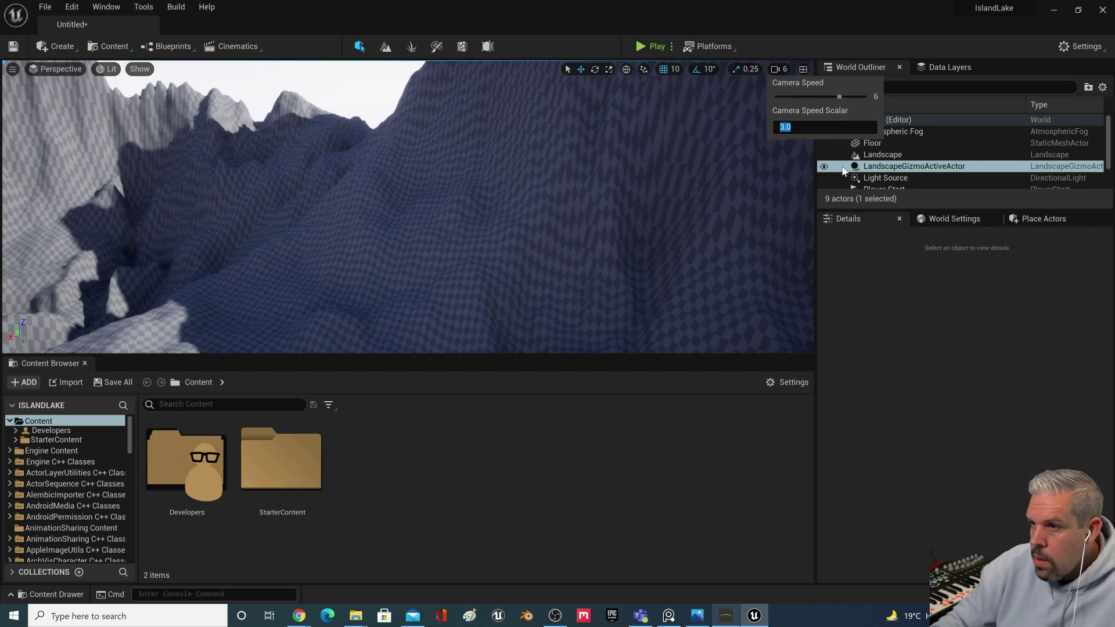
click(181, 107)
key(s)
right_drag(182, 107, 26, 159)
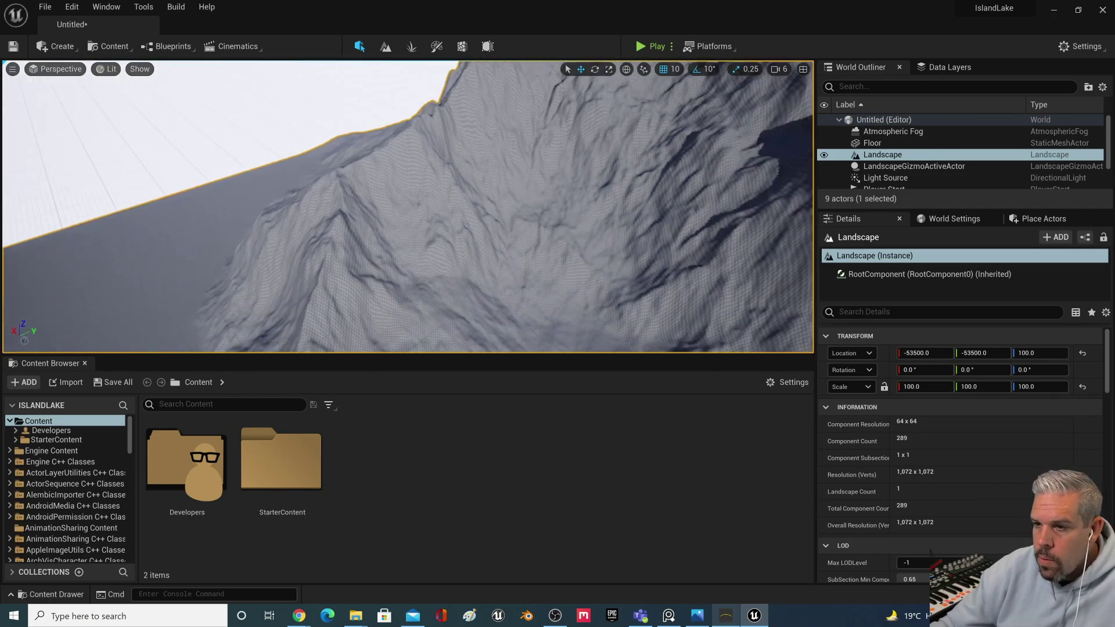
right_drag(276, 236, 302, 221)
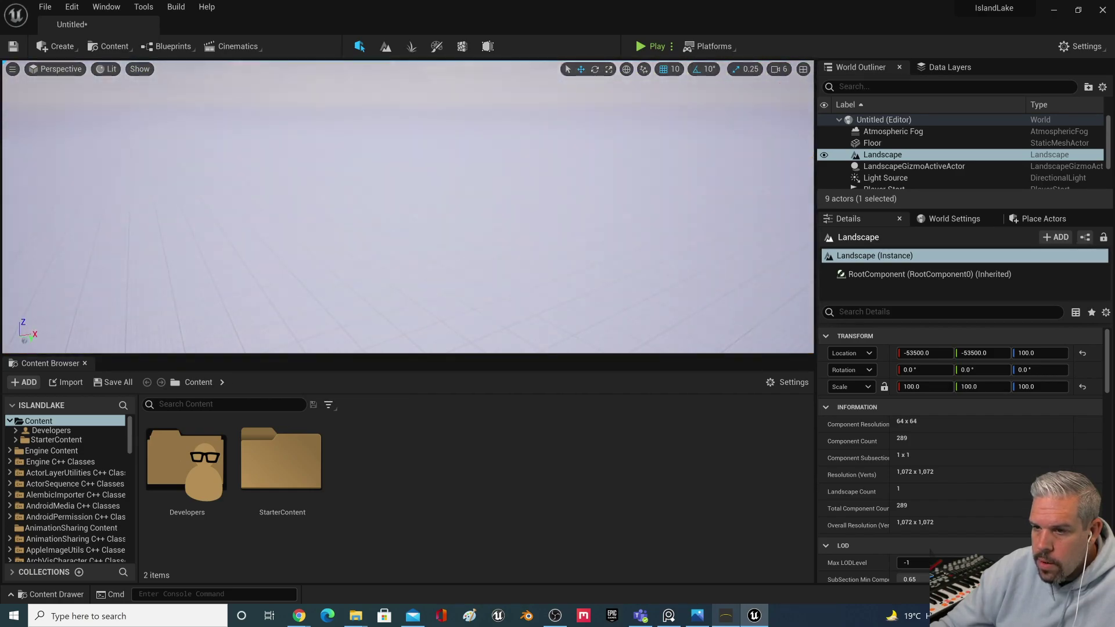